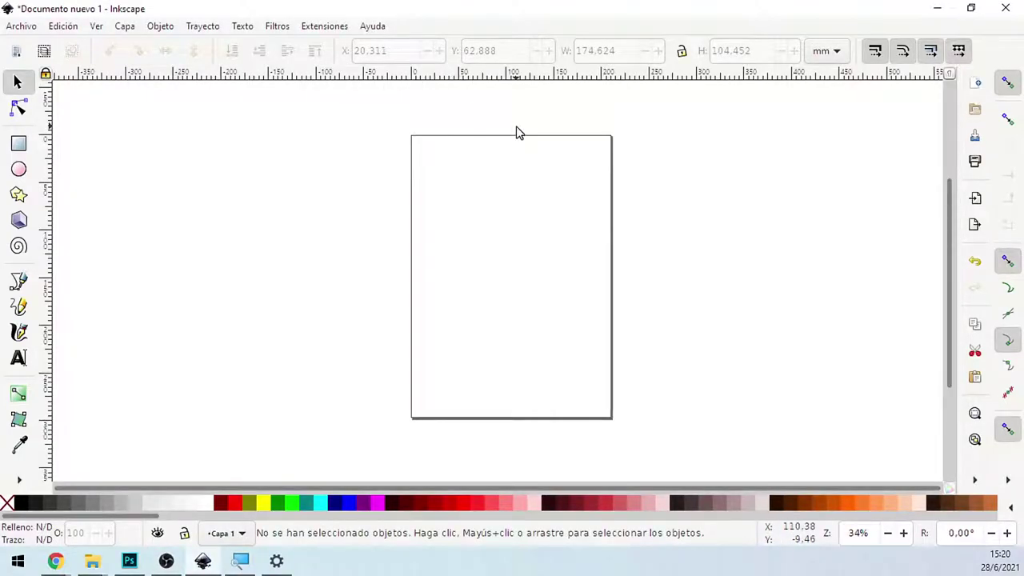
Step: Draw a wide rectangle, about 178 × 86 mm, across the top of the page
key(space)
mouse_move(487, 251)
mouse_down()
mouse_move(402, 247)
mouse_move(462, 261)
mouse_move(448, 254)
mouse_up()
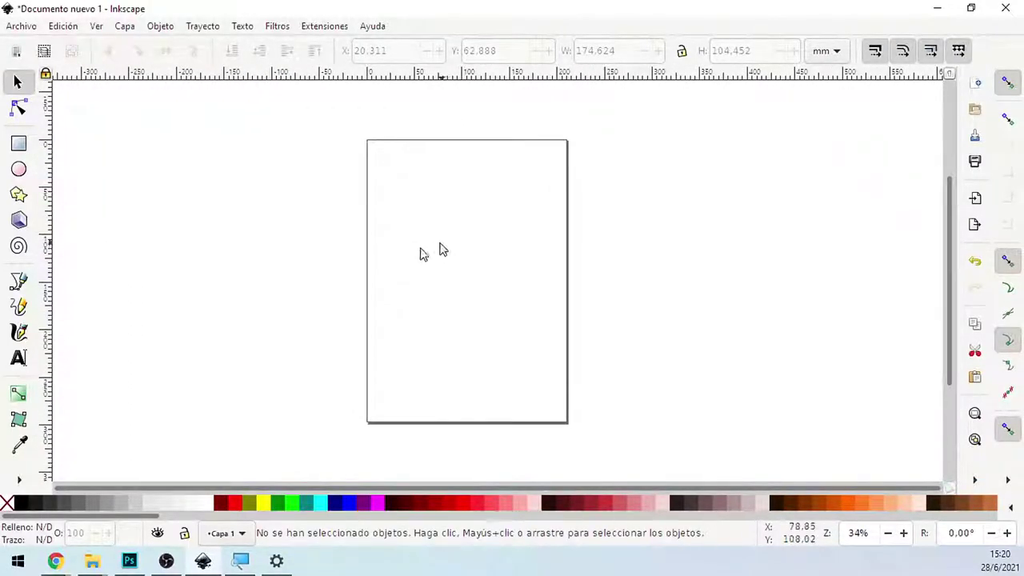
key(z)
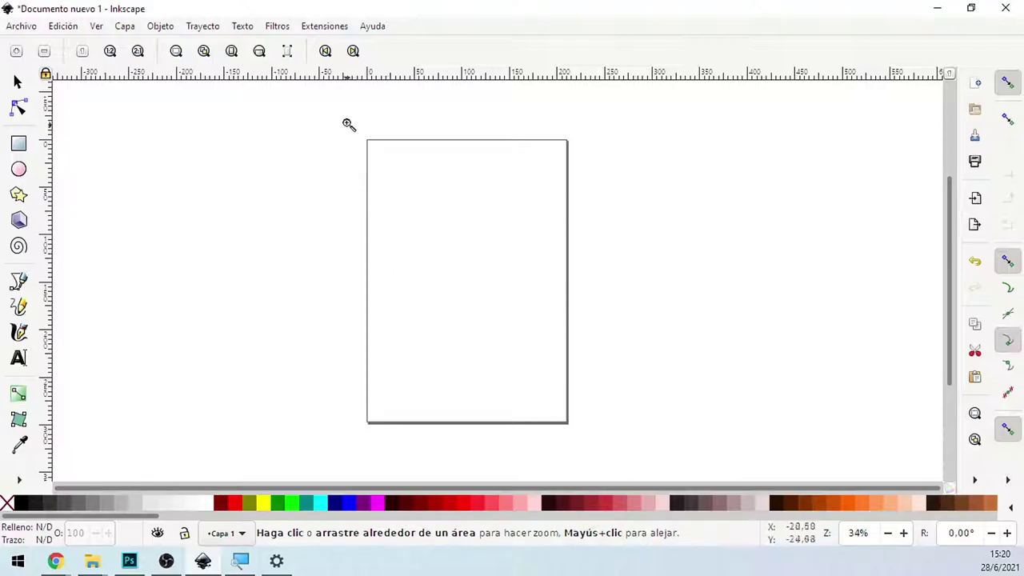
click(16, 50)
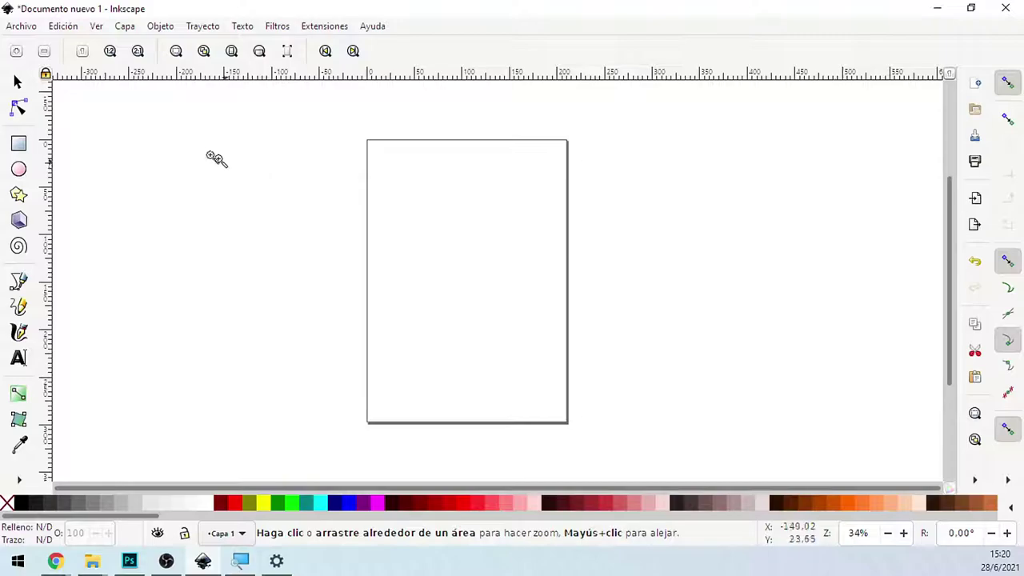
click(19, 83)
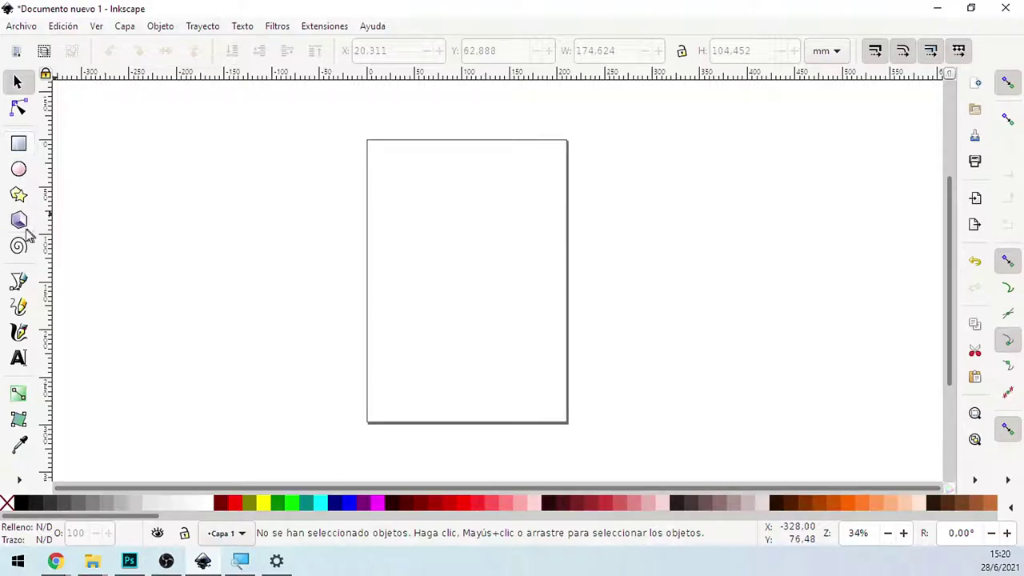
click(19, 147)
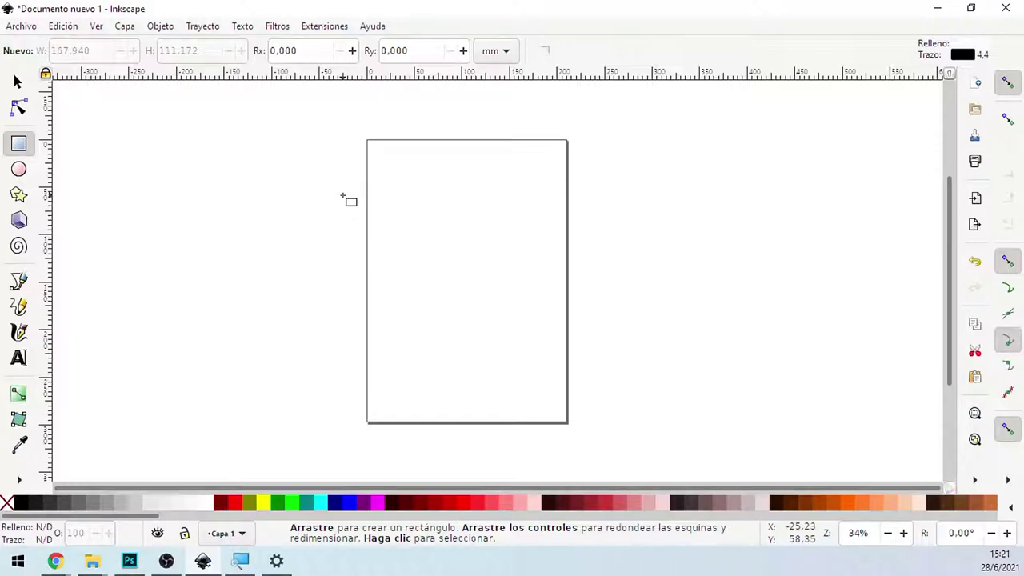
mouse_move(382, 181)
mouse_down()
mouse_move(396, 196)
mouse_move(551, 261)
mouse_up()
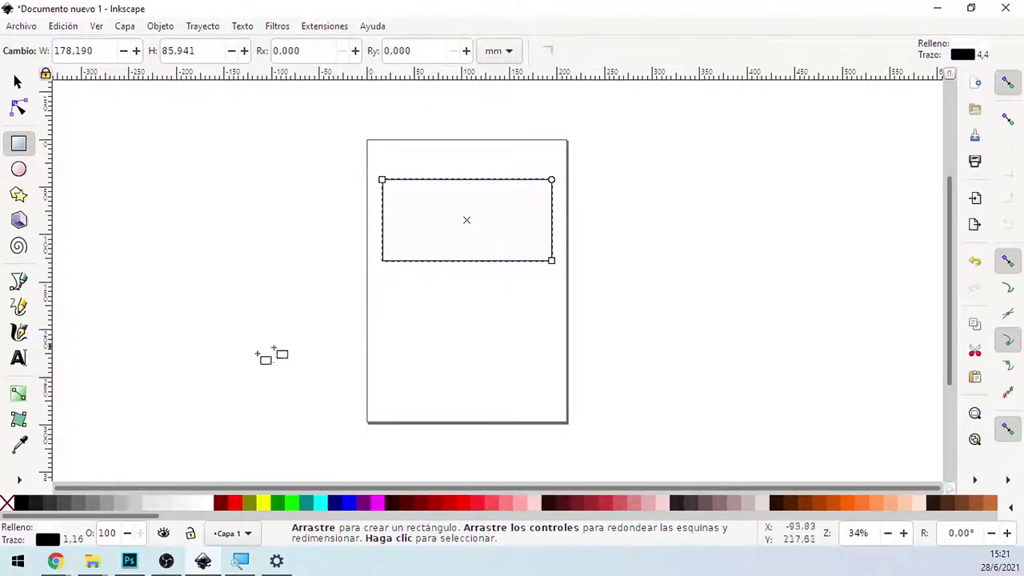
click(19, 480)
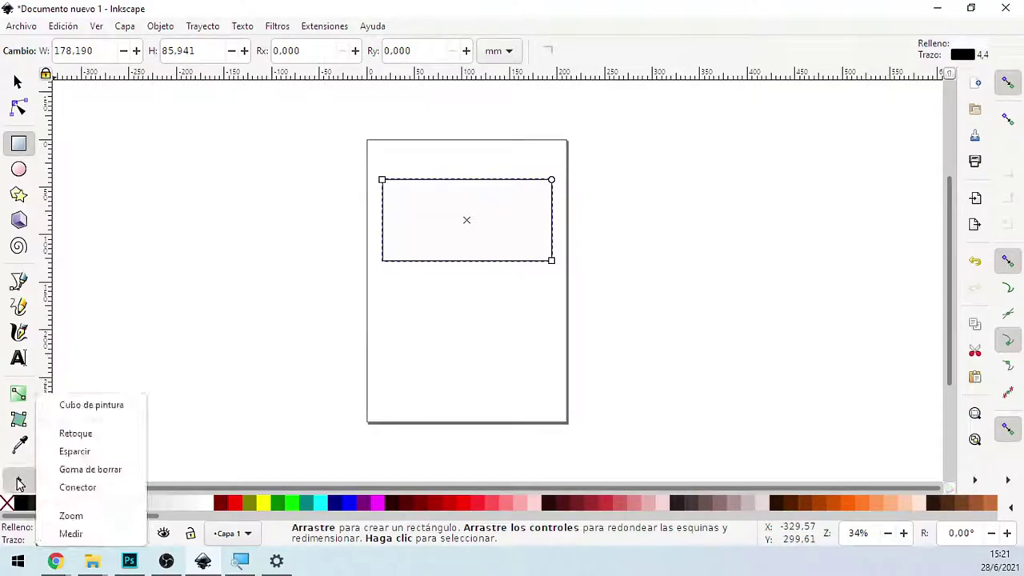
click(66, 516)
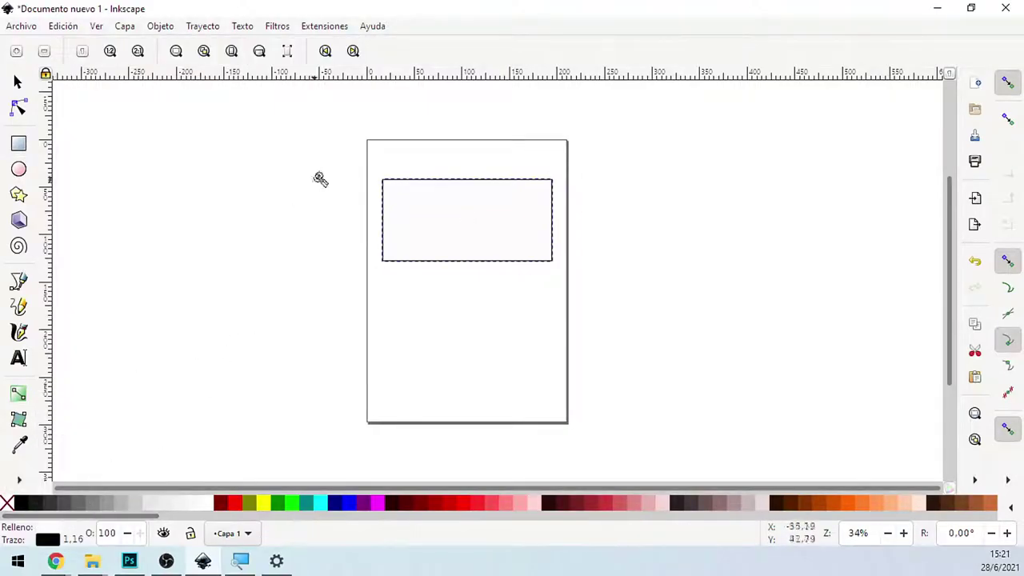
Step: Zoom to about 105% so the rectangle fills the canvas, then select the rectangle
drag(356, 138, 596, 312)
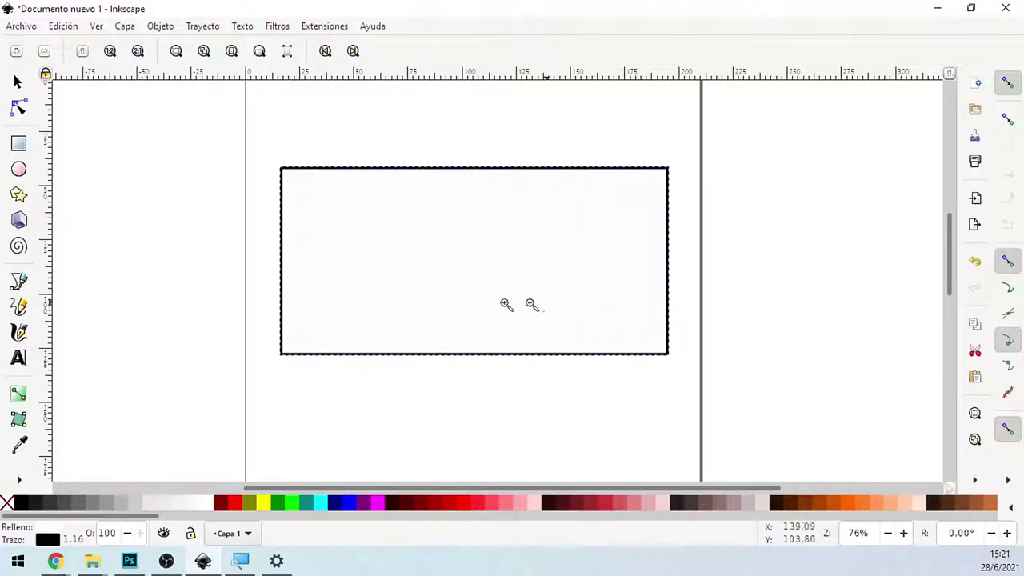
click(19, 480)
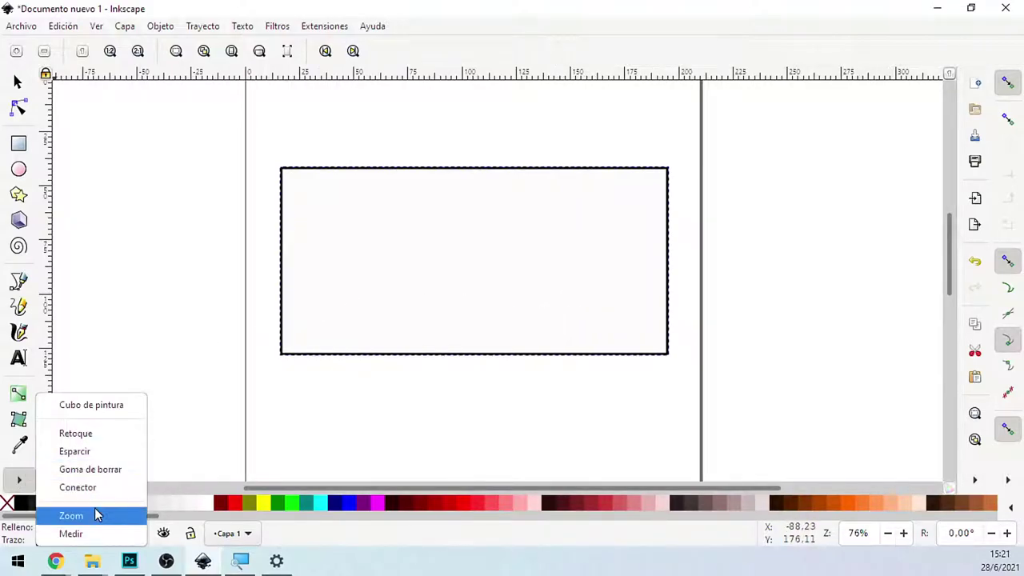
click(96, 516)
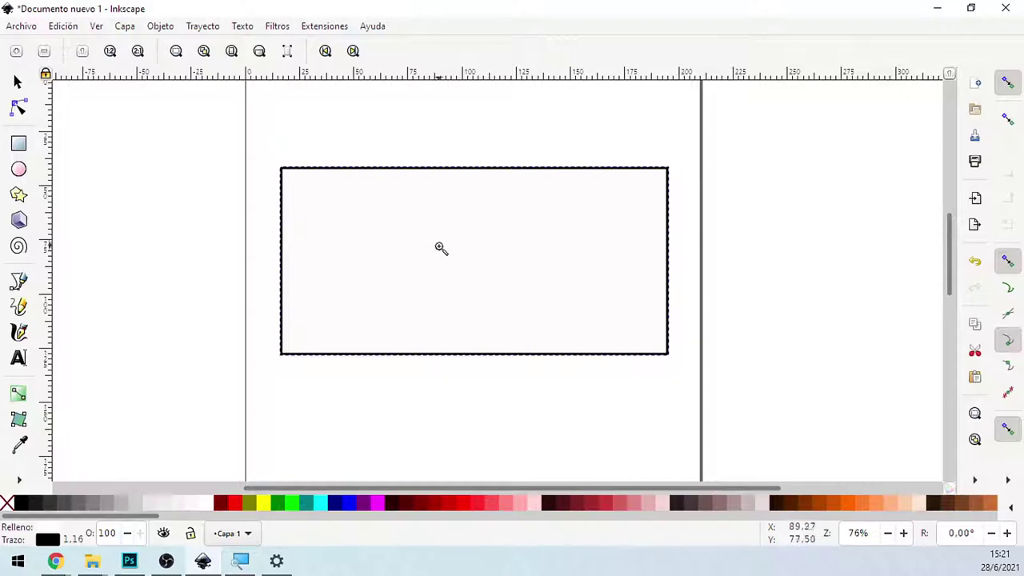
scroll(443, 268, up, 3)
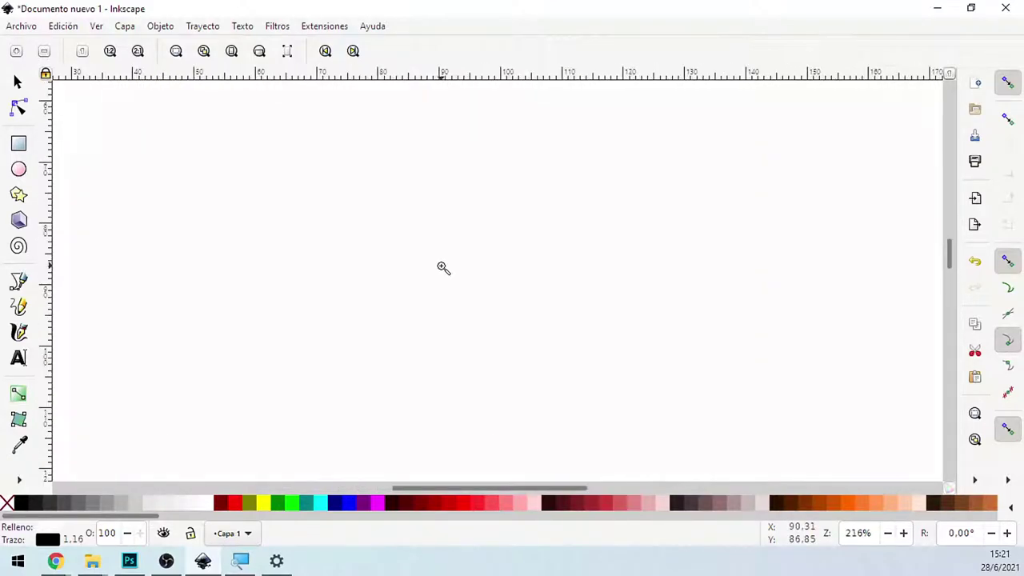
scroll(443, 270, down, 4)
scroll(443, 272, up, 1)
scroll(443, 274, down, 1)
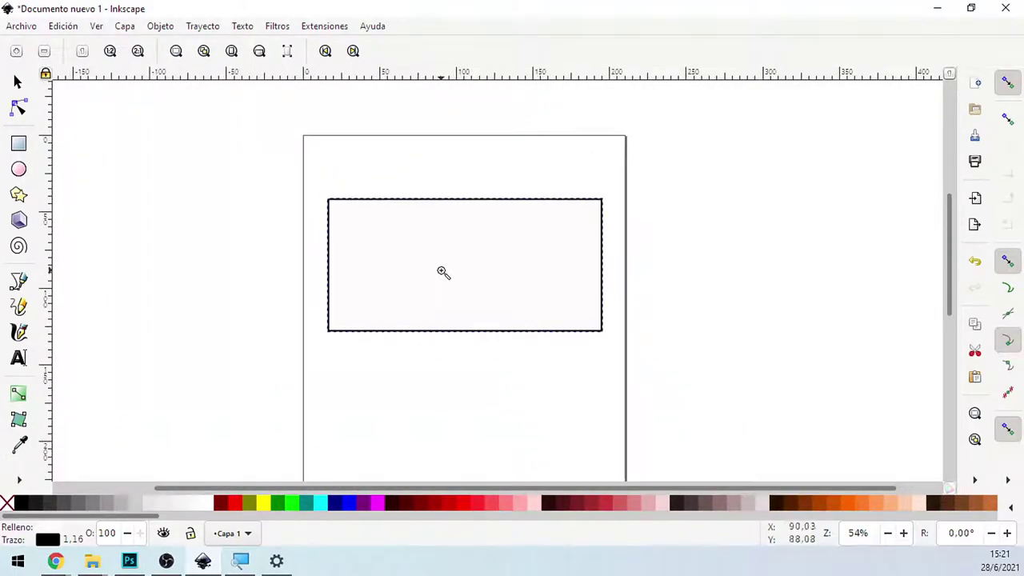
scroll(450, 273, up, 1)
scroll(451, 272, up, 1)
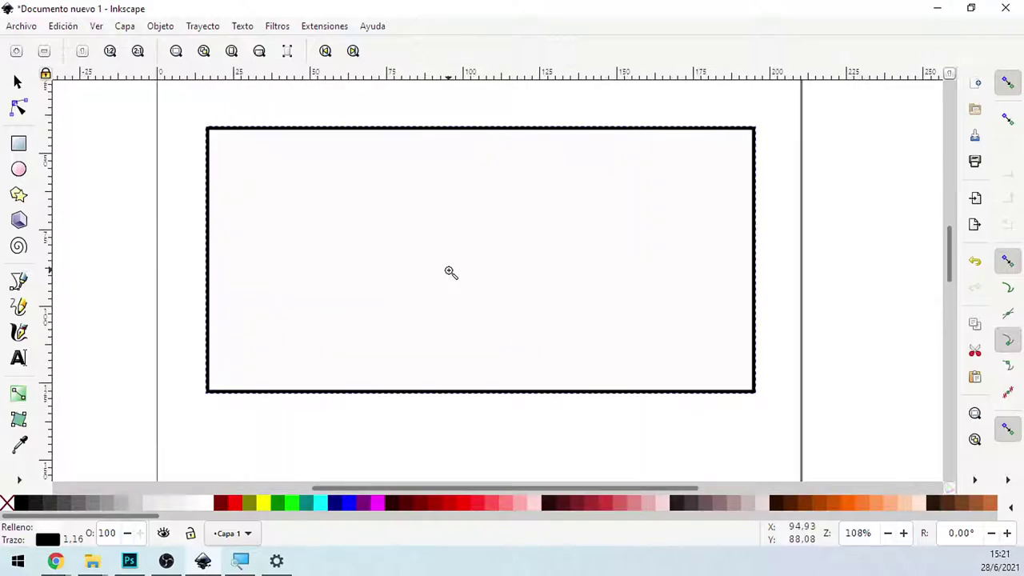
scroll(449, 274, down, 1)
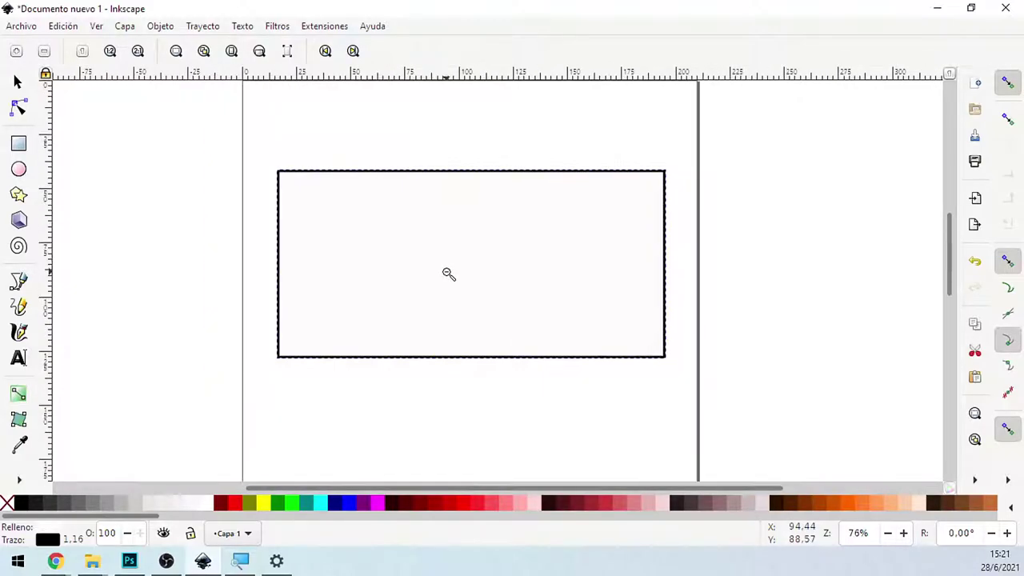
scroll(449, 274, down, 1)
drag(291, 173, 656, 373)
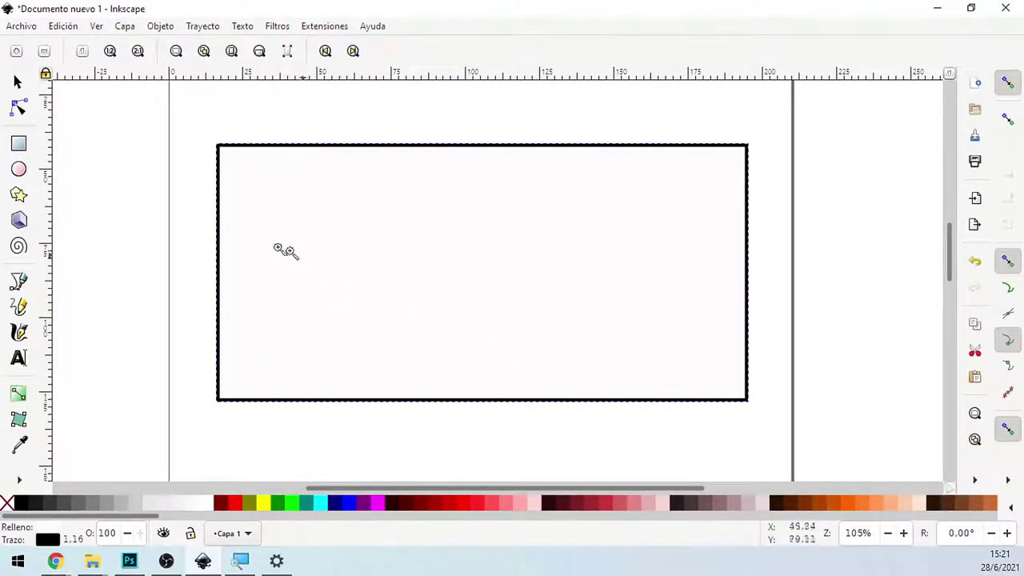
click(23, 88)
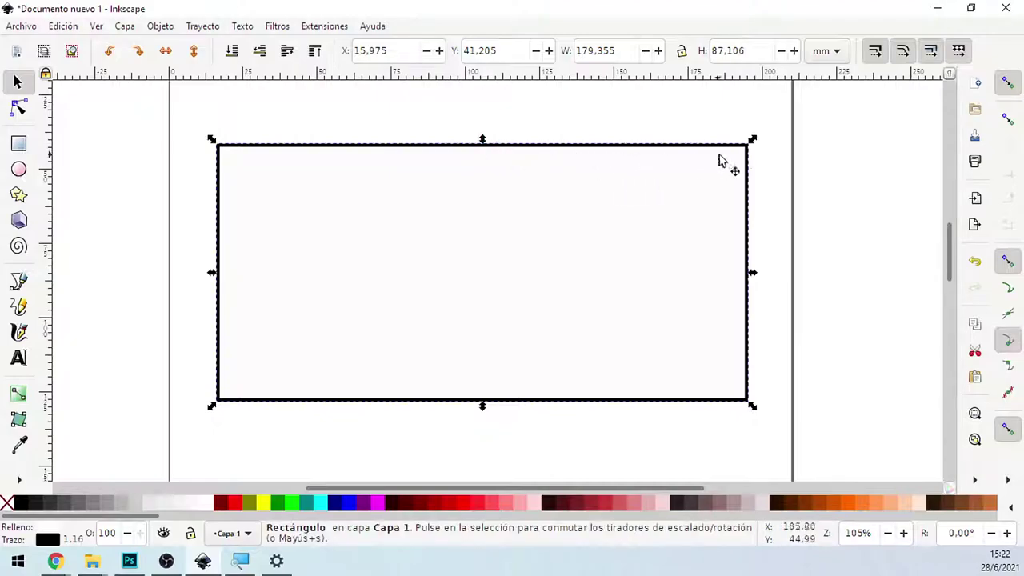
Step: Shrink the rectangle slightly from its top-right corner
click(481, 256)
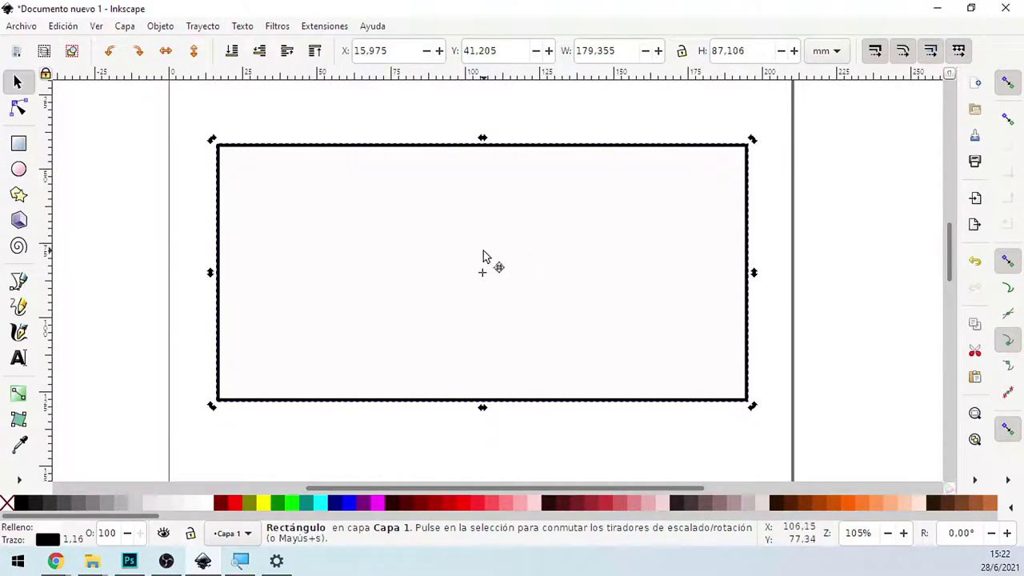
click(484, 263)
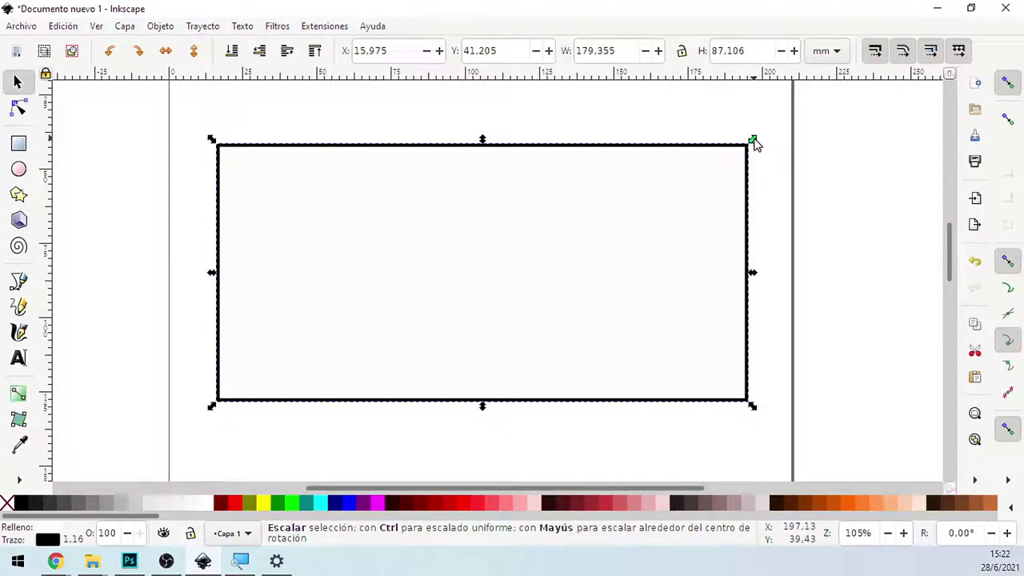
mouse_move(753, 140)
mouse_down()
mouse_move(640, 194)
mouse_move(480, 199)
mouse_move(567, 136)
mouse_move(740, 140)
mouse_move(723, 167)
mouse_move(617, 217)
mouse_move(738, 151)
mouse_move(707, 133)
mouse_move(649, 128)
mouse_move(725, 186)
mouse_move(738, 240)
mouse_move(716, 197)
mouse_move(619, 169)
mouse_move(672, 175)
mouse_move(715, 206)
mouse_move(711, 187)
mouse_up()
Step: Tilt the rectangle about 4 degrees, then undo the rotation so it sits level
click(704, 154)
click(712, 187)
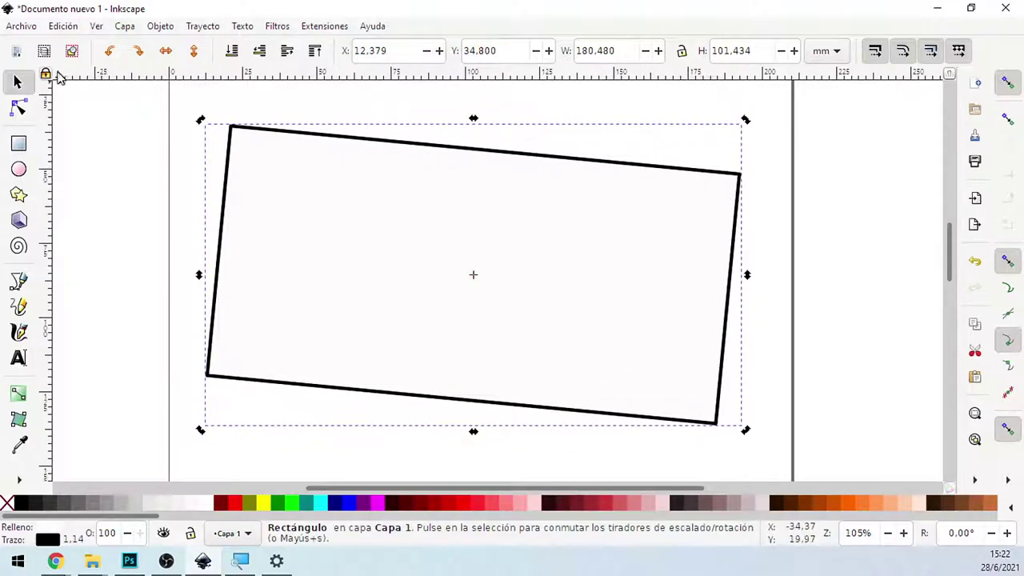
click(61, 26)
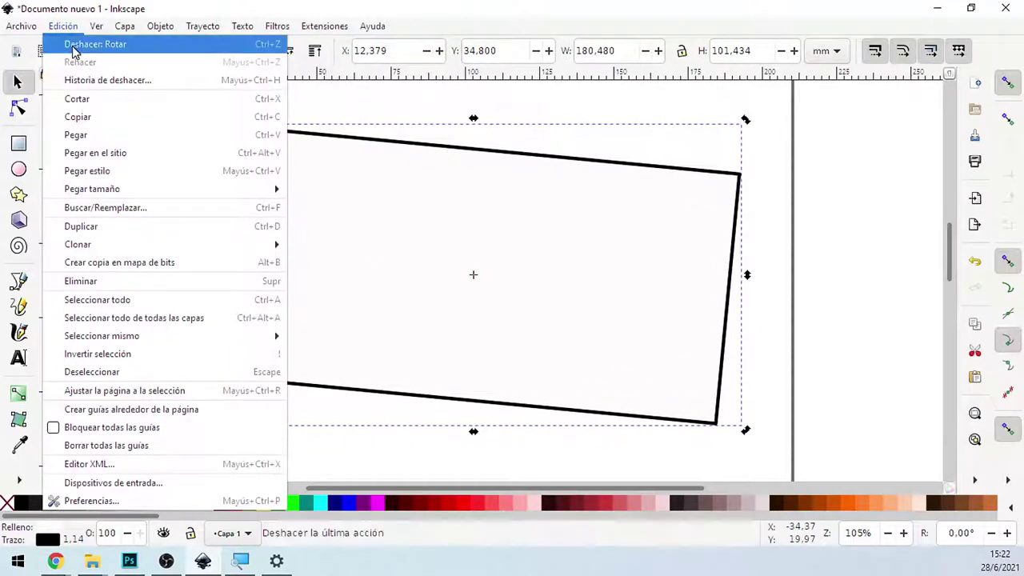
click(256, 45)
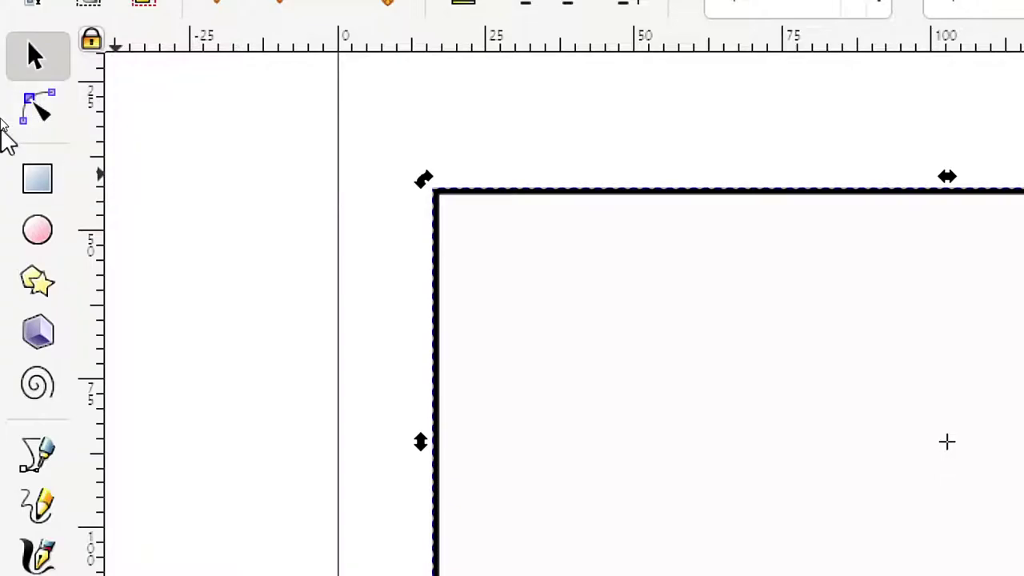
key(n)
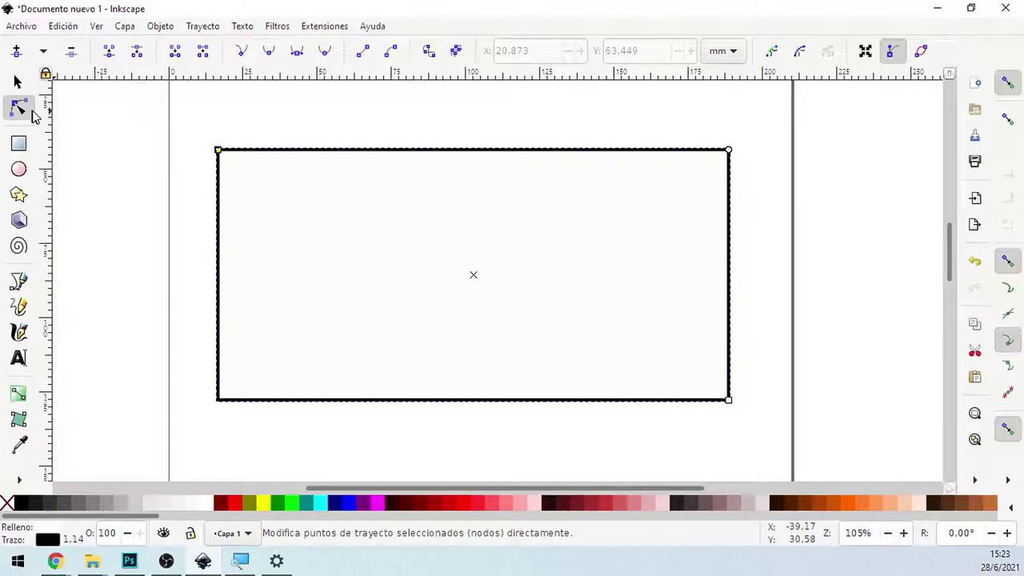
Step: Move the top-left and bottom-right corners inward to narrow the rectangle
drag(217, 150, 263, 153)
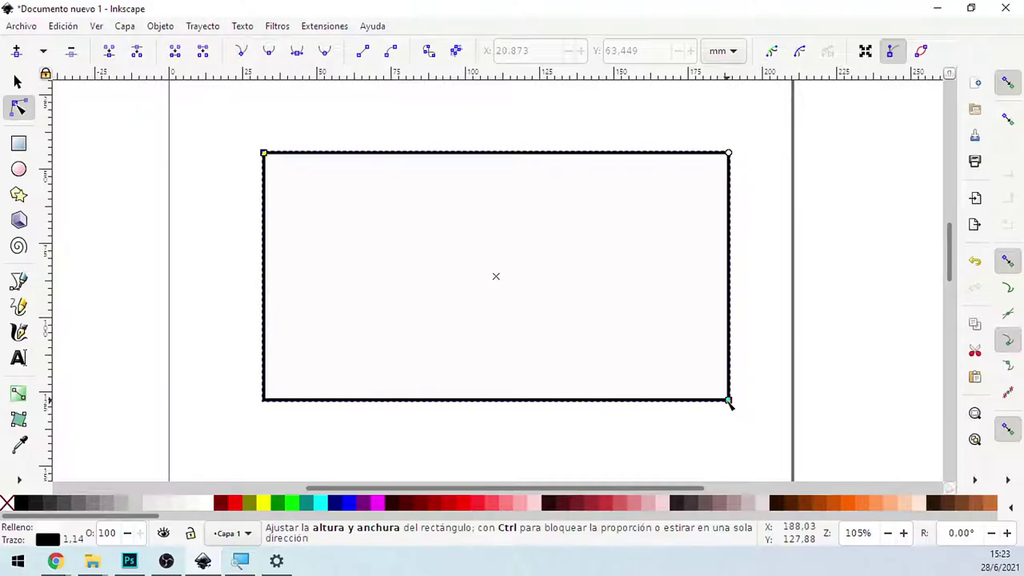
drag(729, 403, 715, 397)
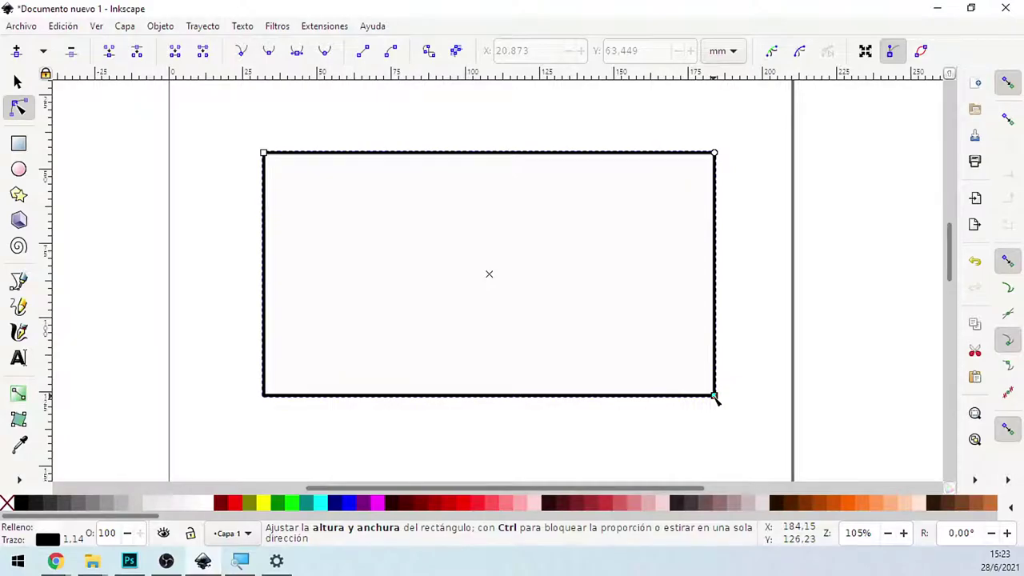
drag(716, 400, 718, 399)
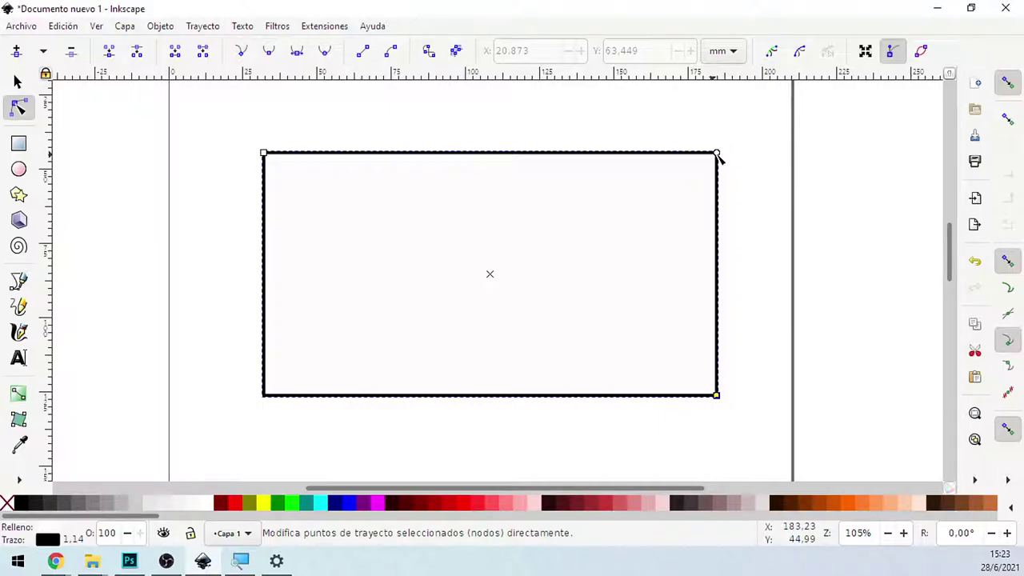
Step: Try rounded corners, readjust the width, then make the corners square again
mouse_move(717, 154)
mouse_down()
mouse_move(718, 208)
mouse_move(717, 190)
mouse_up()
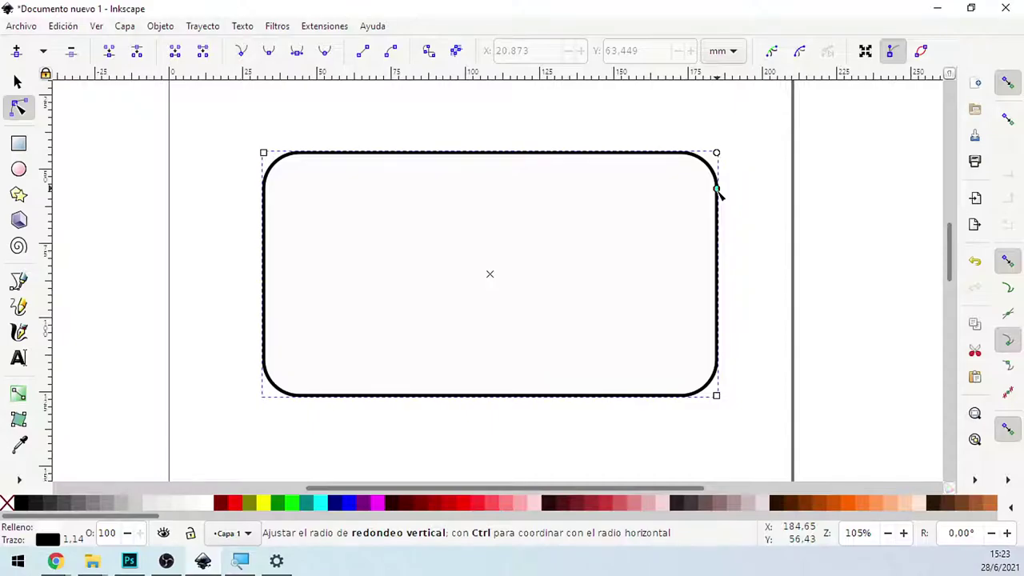
drag(717, 189, 721, 193)
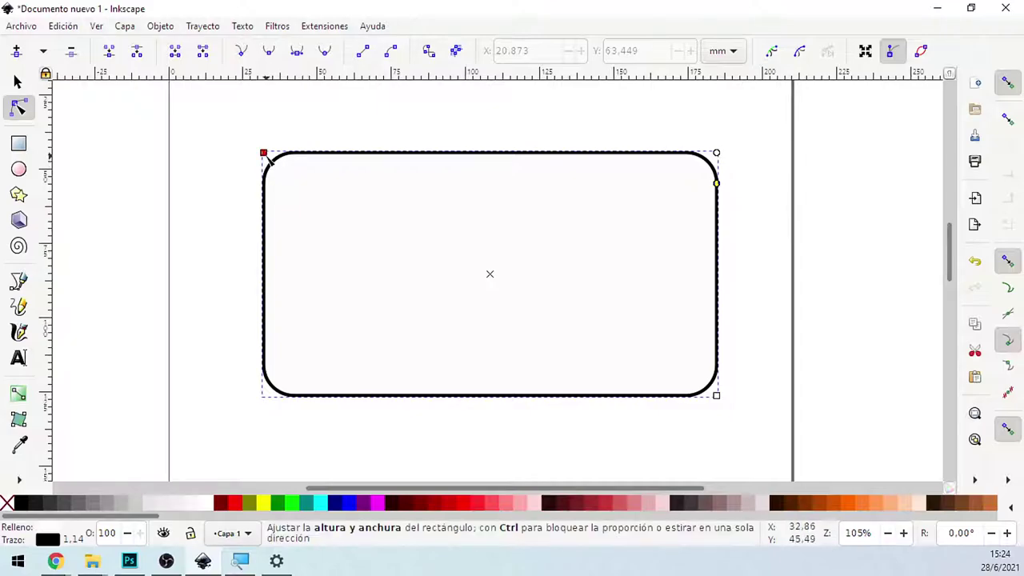
mouse_move(268, 159)
mouse_down()
mouse_move(296, 156)
mouse_move(239, 151)
mouse_up()
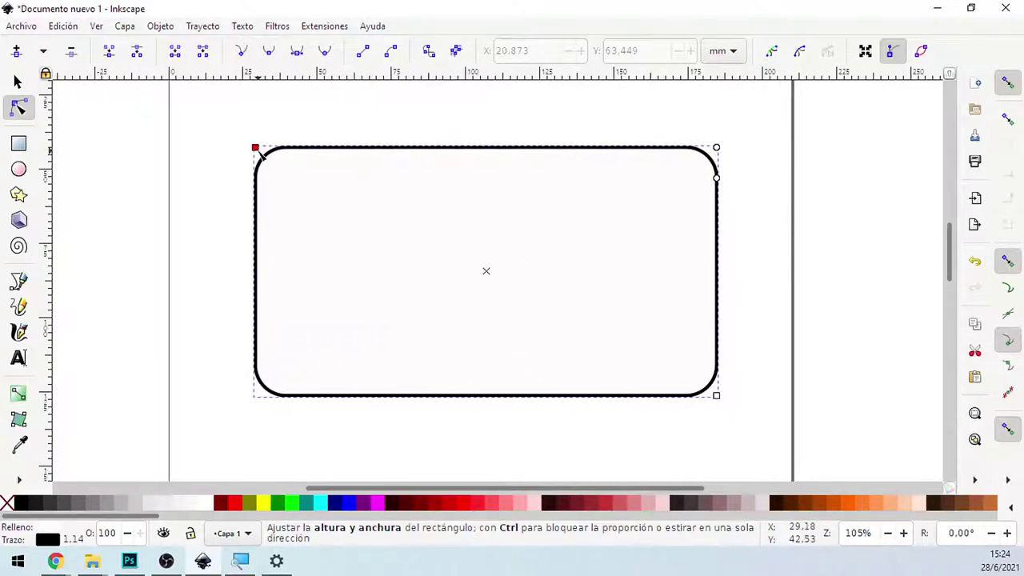
mouse_move(716, 398)
mouse_down()
mouse_move(674, 382)
mouse_move(714, 398)
mouse_up()
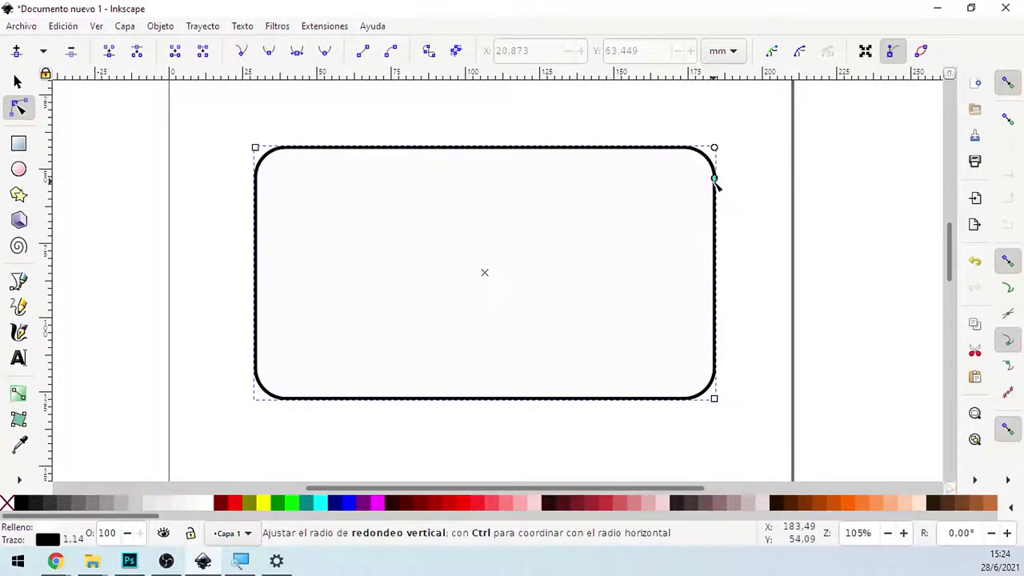
mouse_move(715, 181)
mouse_down()
mouse_move(716, 152)
mouse_move(712, 273)
mouse_move(716, 148)
mouse_up()
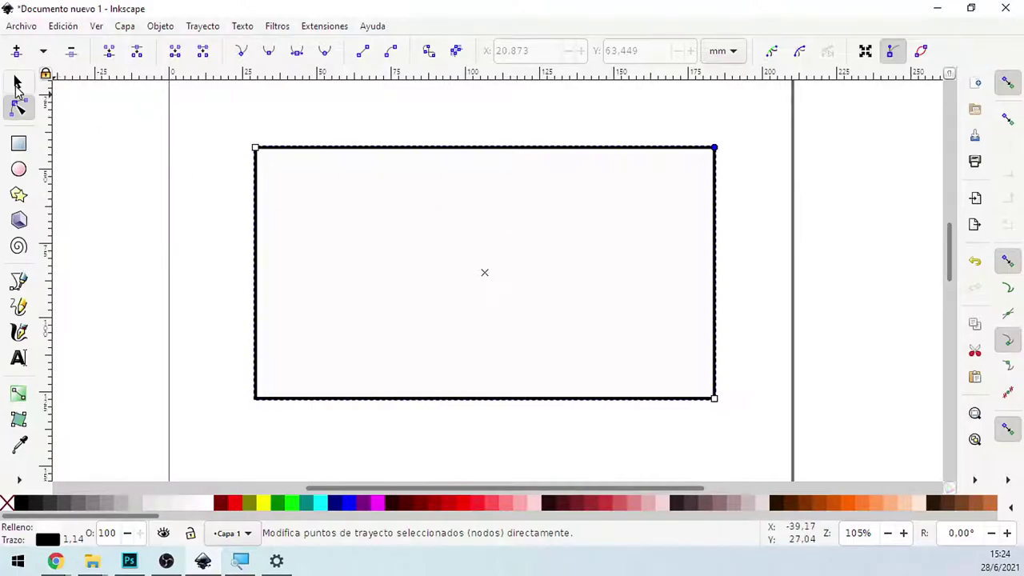
click(18, 83)
click(18, 106)
click(17, 82)
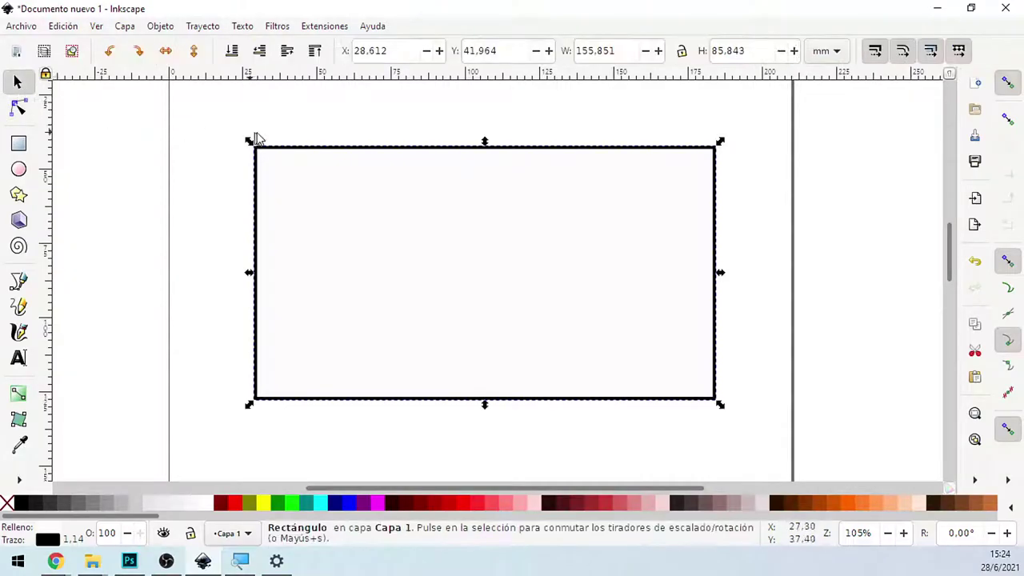
drag(229, 115, 800, 448)
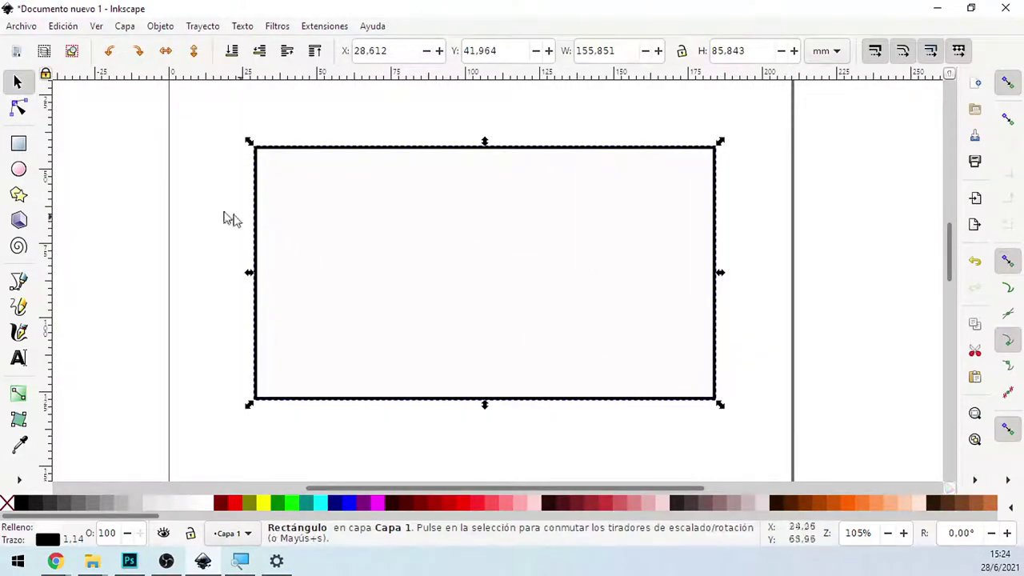
click(18, 107)
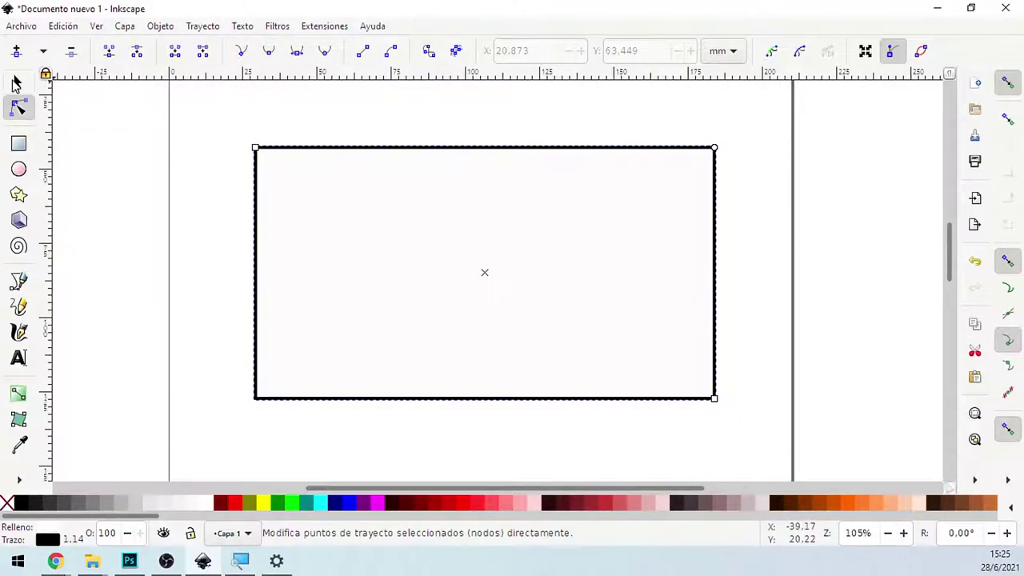
click(16, 82)
drag(190, 120, 538, 288)
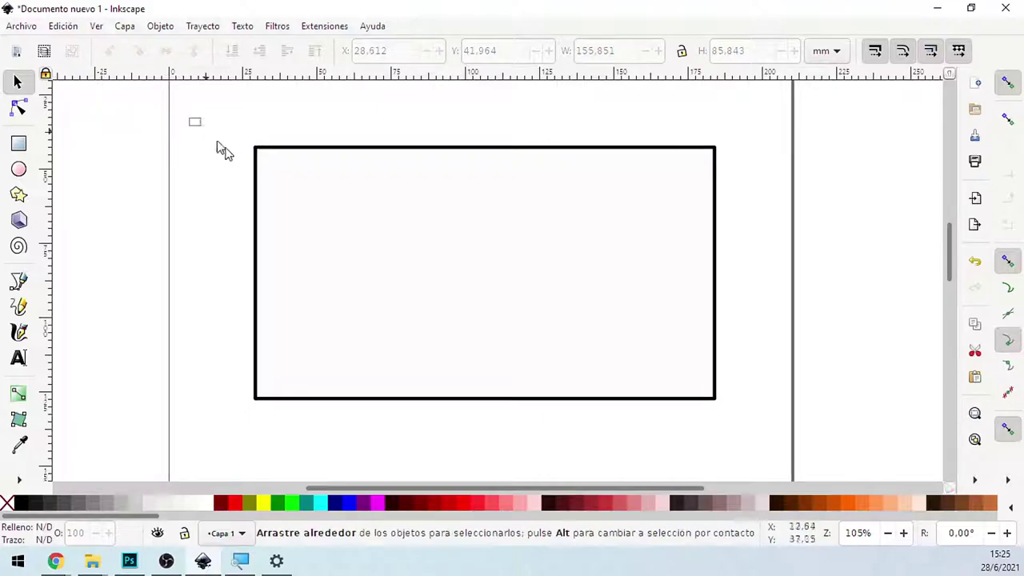
click(538, 288)
drag(189, 109, 777, 442)
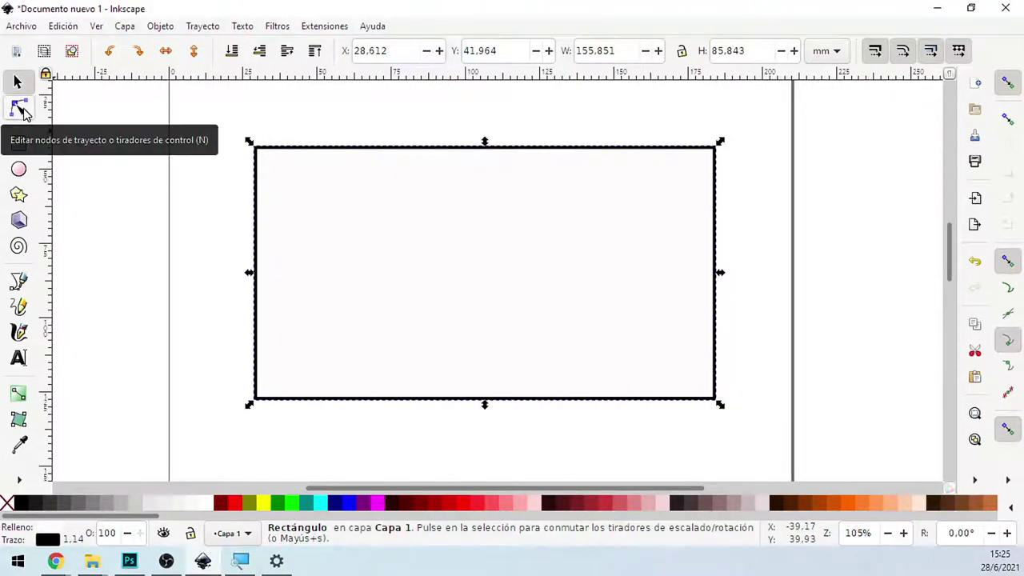
click(21, 109)
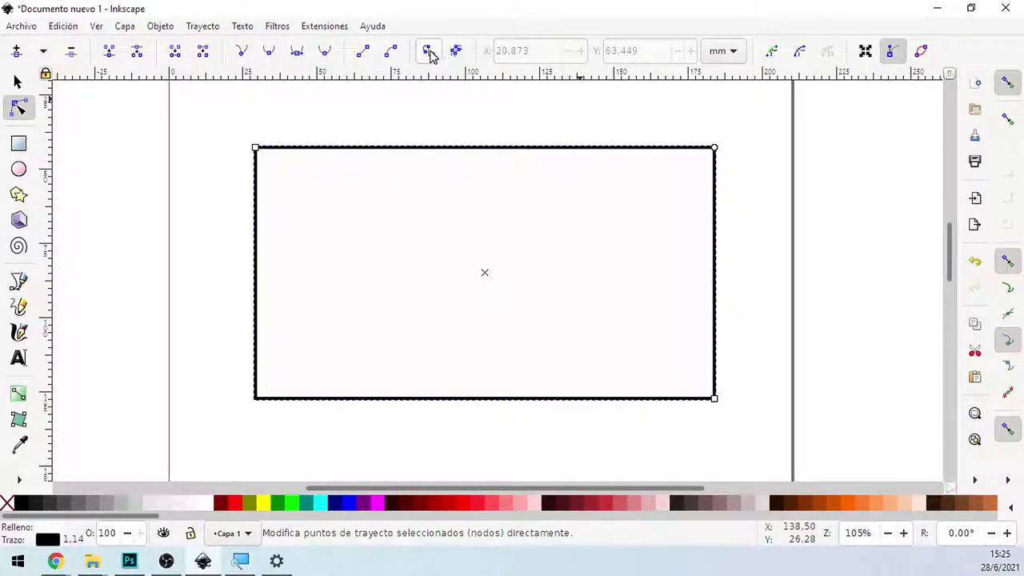
Step: Convert the rectangle to a path and drag its top-left node inward, slanting the top
click(431, 52)
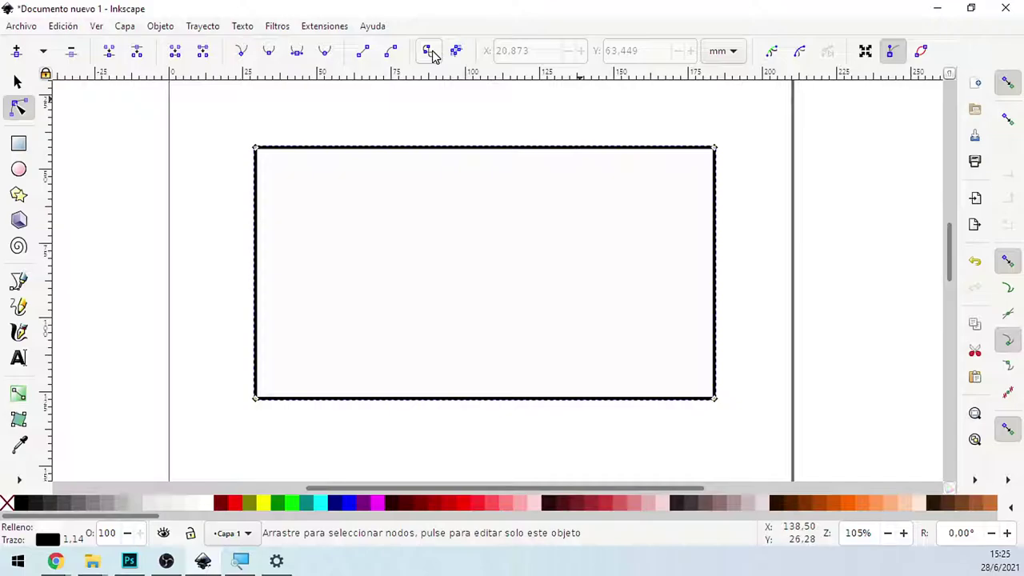
click(430, 52)
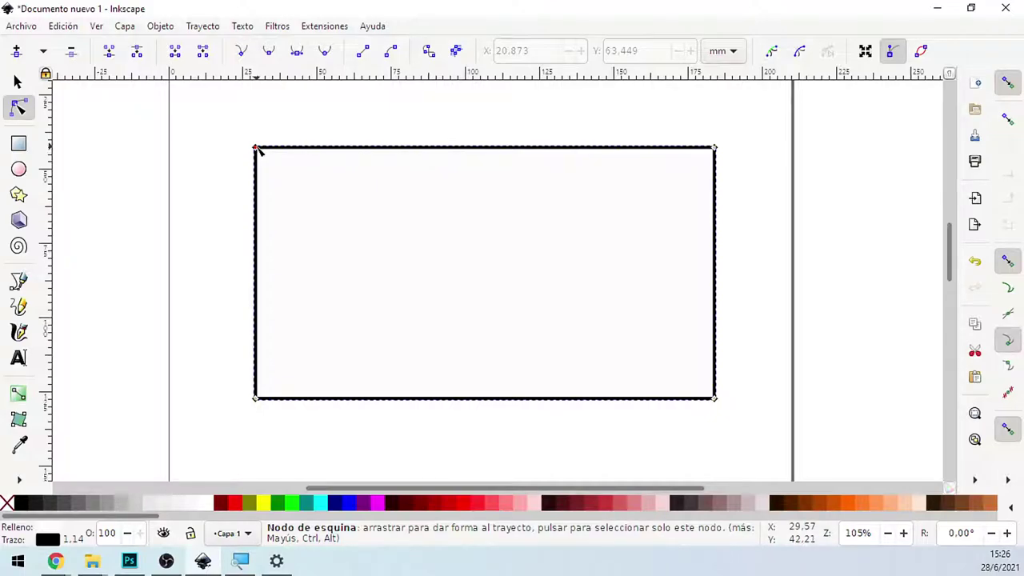
mouse_move(256, 149)
mouse_down()
mouse_move(296, 187)
mouse_move(393, 232)
mouse_move(651, 341)
mouse_move(677, 334)
mouse_move(669, 189)
mouse_move(651, 110)
mouse_move(670, 250)
mouse_move(639, 297)
mouse_move(664, 341)
mouse_move(619, 341)
mouse_move(371, 228)
mouse_up()
Step: Undo the node move with Edición > Deshacer, restoring the plain rectangular path
click(62, 25)
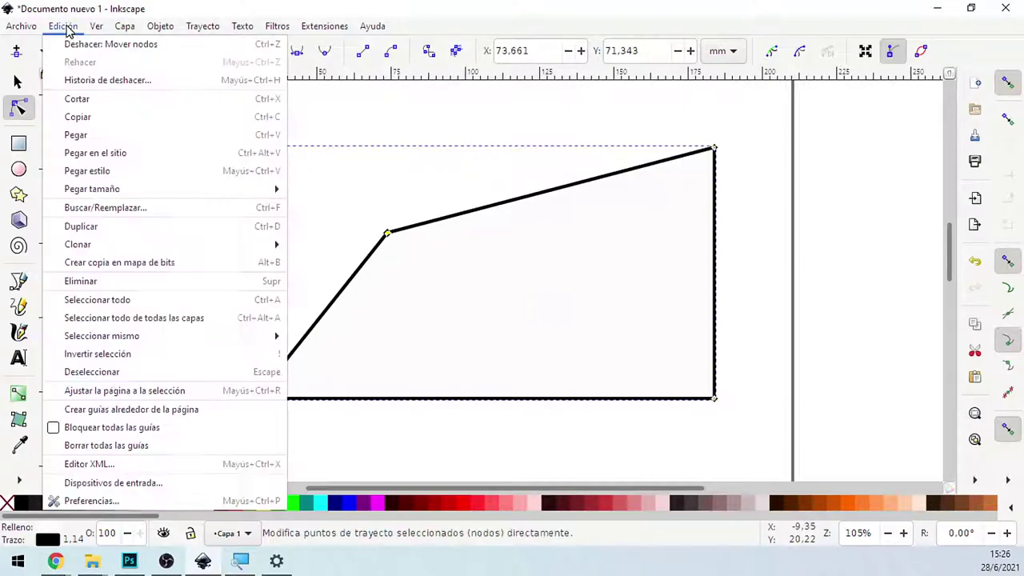
click(200, 46)
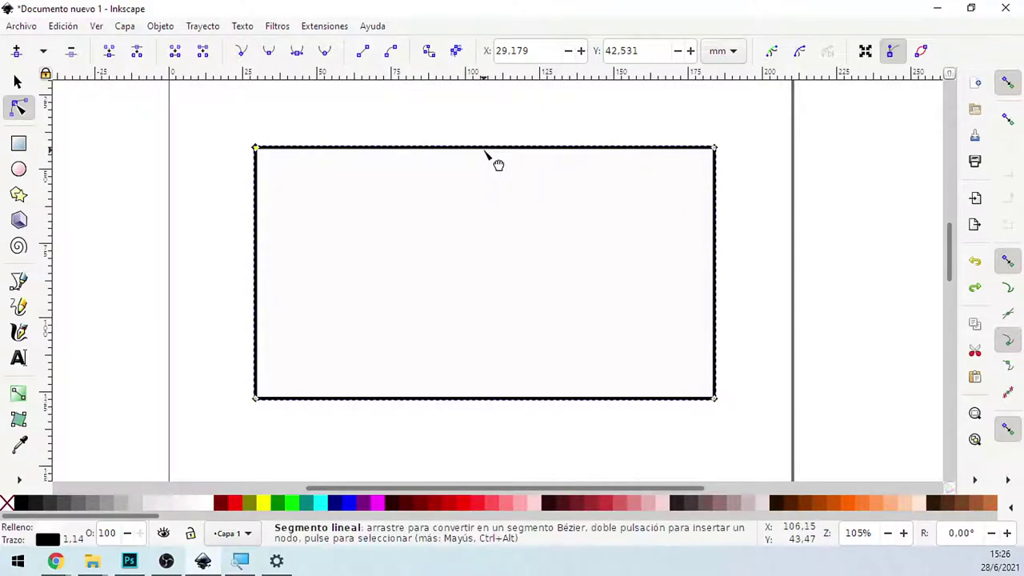
mouse_move(485, 152)
mouse_down()
mouse_move(481, 207)
mouse_move(481, 148)
mouse_move(474, 207)
mouse_move(427, 185)
mouse_move(448, 140)
mouse_move(502, 119)
mouse_move(534, 122)
mouse_move(507, 153)
mouse_move(496, 195)
mouse_move(413, 237)
mouse_move(481, 225)
mouse_move(474, 250)
mouse_up()
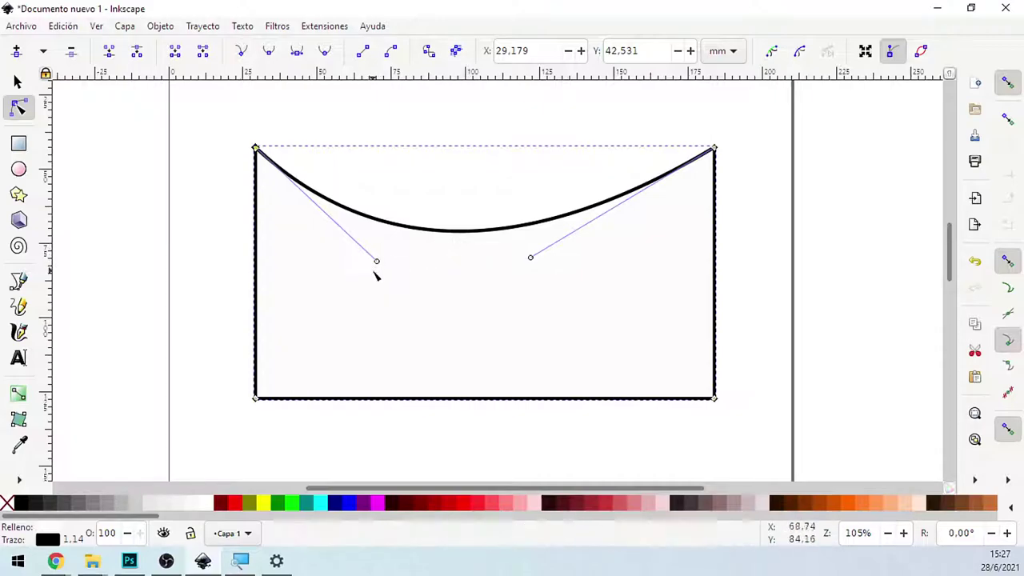
mouse_move(376, 264)
mouse_down()
mouse_move(576, 164)
mouse_move(448, 310)
mouse_up()
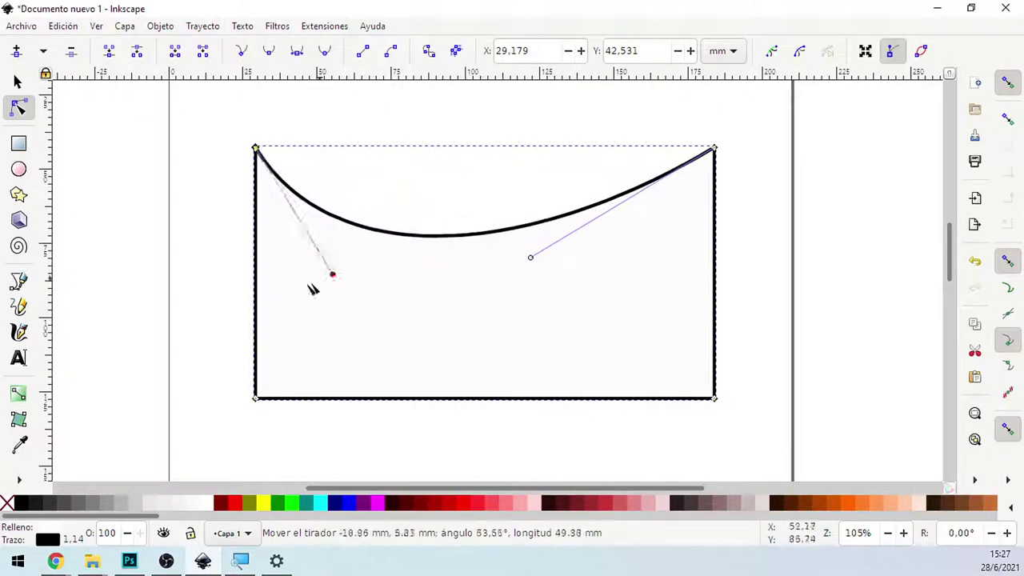
mouse_move(478, 280)
mouse_down()
mouse_move(569, 125)
mouse_move(505, 184)
mouse_move(264, 293)
mouse_move(77, 311)
mouse_move(165, 398)
mouse_move(504, 120)
mouse_move(464, 259)
mouse_move(542, 151)
mouse_move(549, 110)
mouse_up()
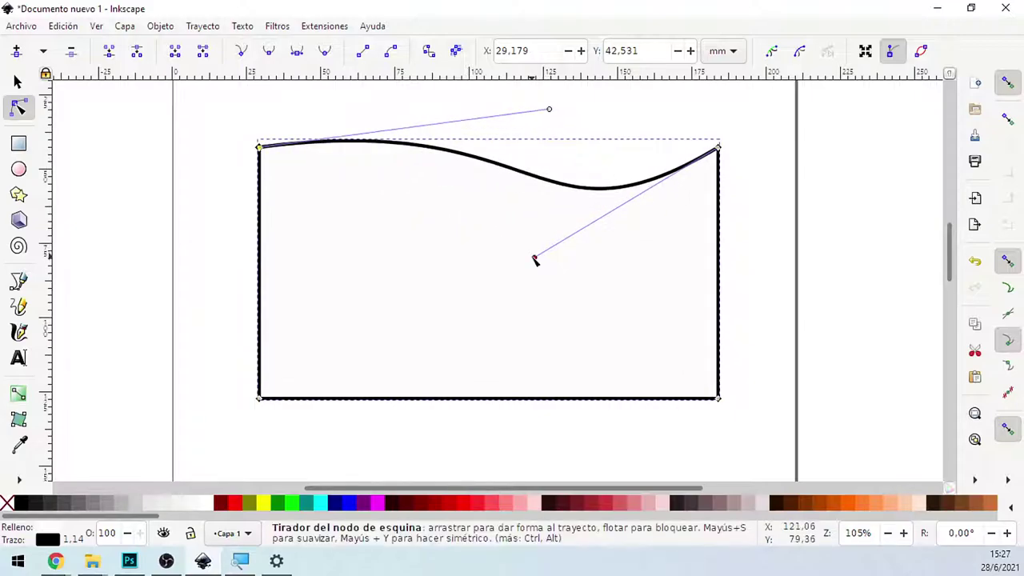
mouse_move(534, 257)
mouse_down()
mouse_move(560, 313)
mouse_move(462, 392)
mouse_move(364, 422)
mouse_up()
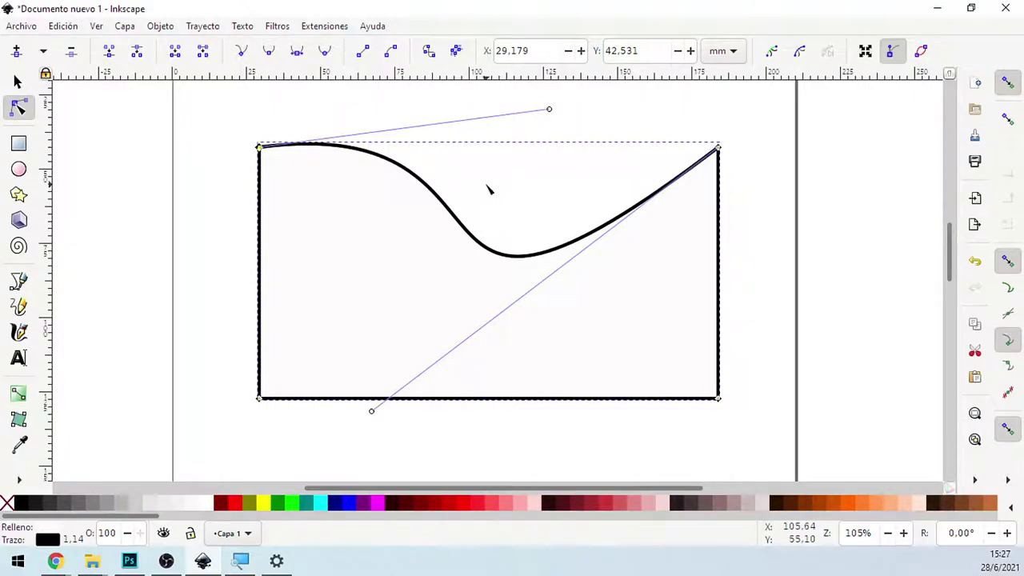
click(70, 27)
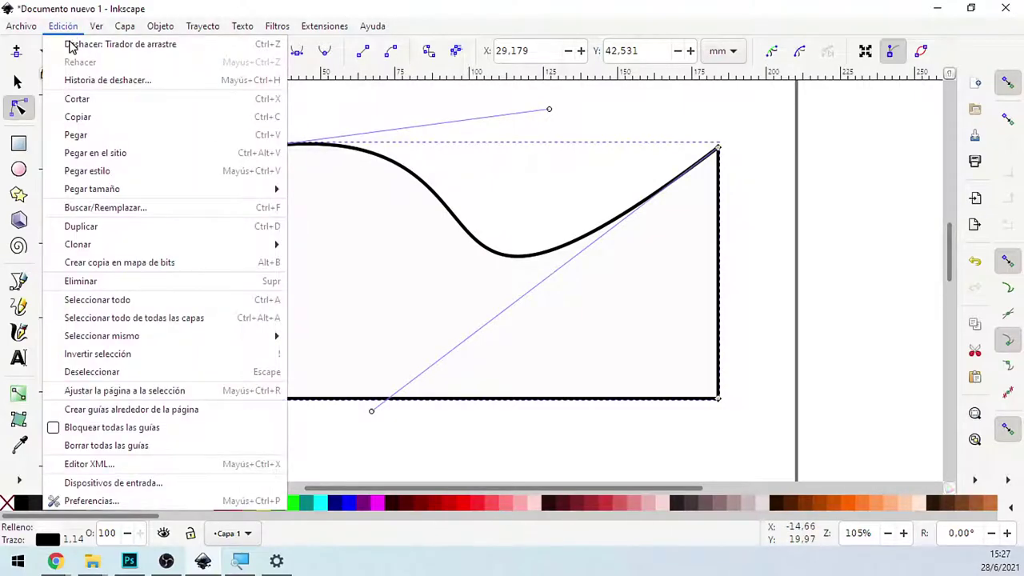
click(70, 47)
click(64, 27)
click(65, 45)
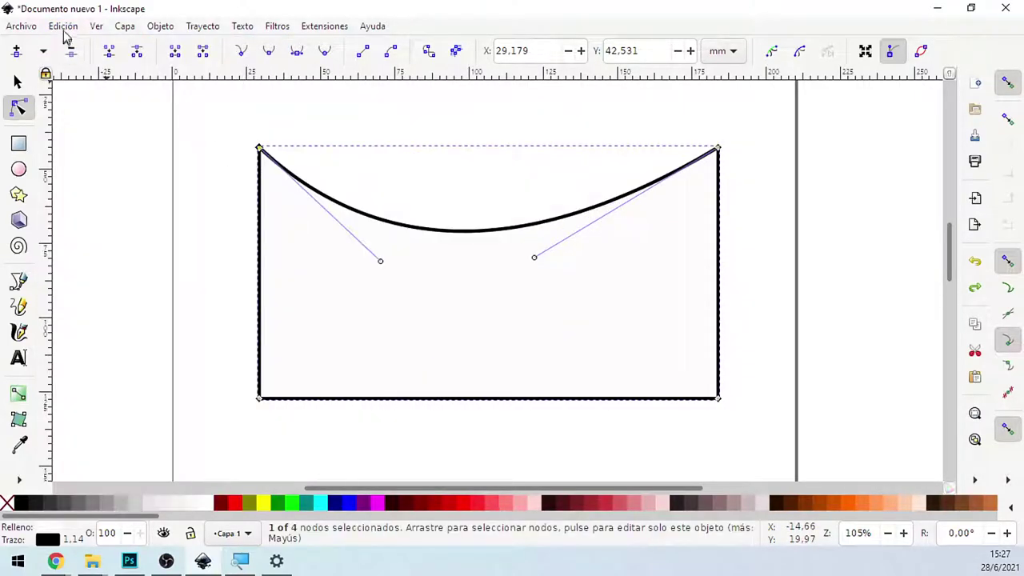
click(64, 27)
click(69, 45)
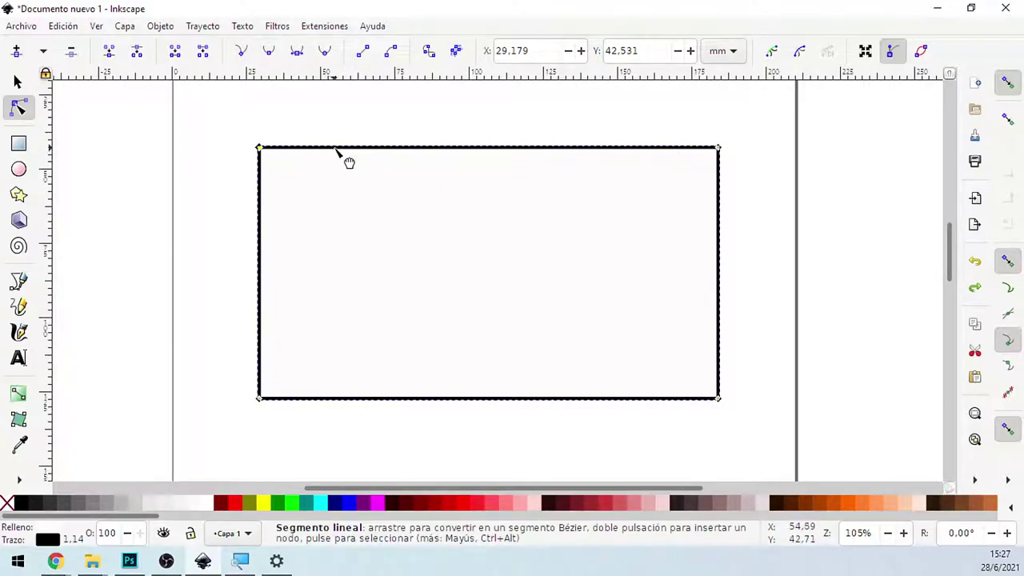
Step: Add three new nodes along the rectangle's top edge
double_click(335, 148)
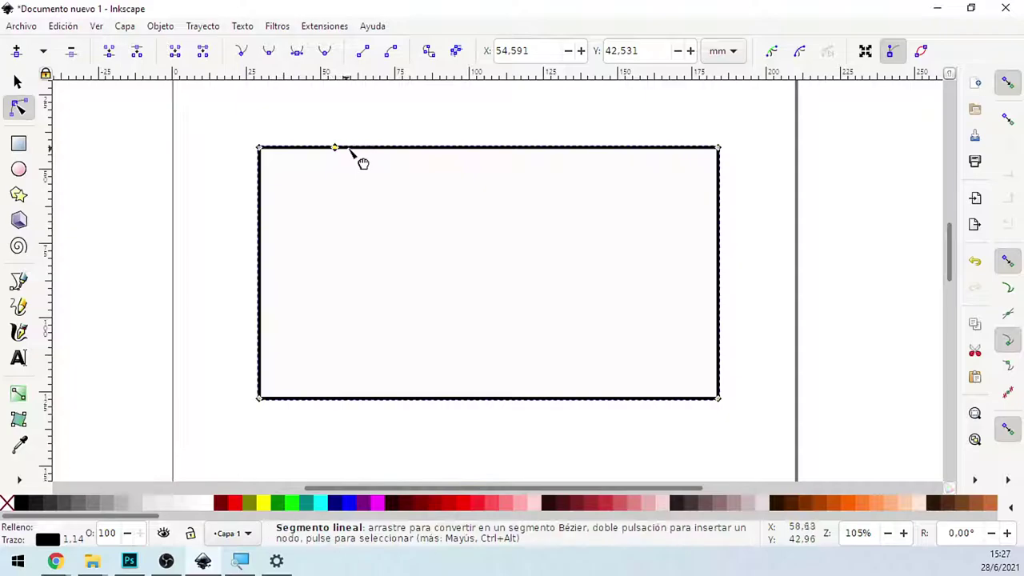
double_click(421, 148)
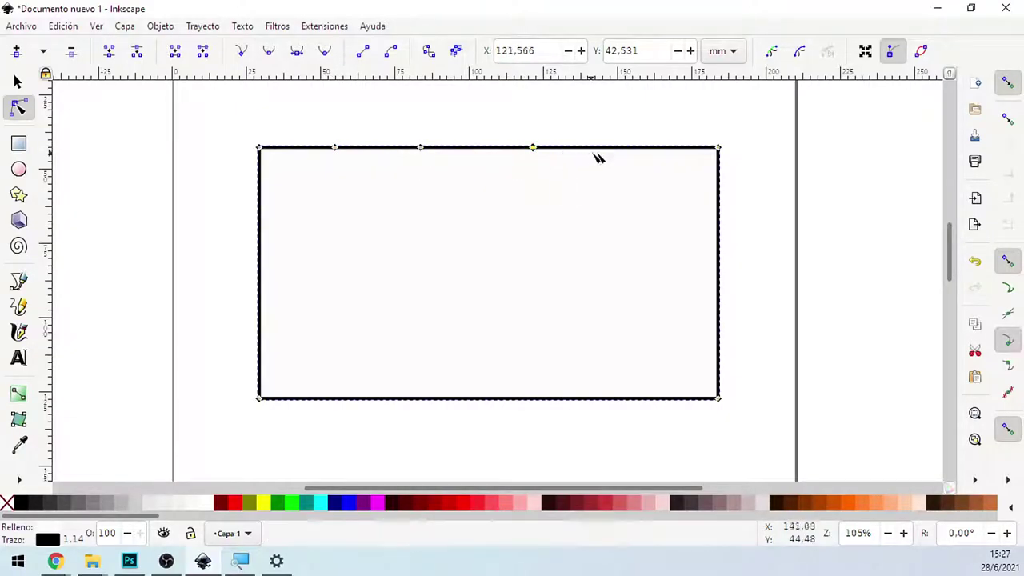
double_click(645, 148)
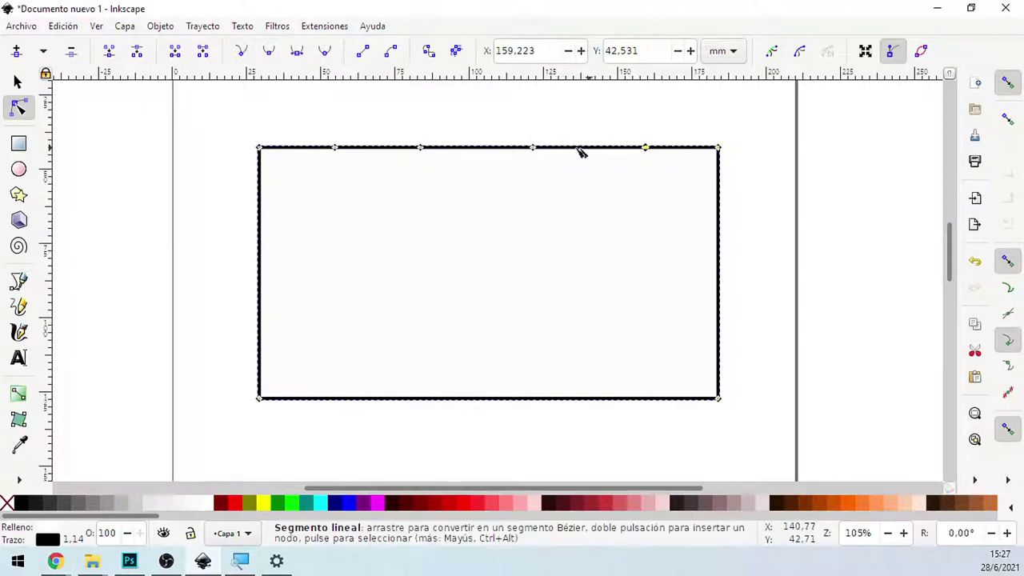
Step: Pull top-edge nodes down to cut a hood notch and lower the top-right corner
mouse_move(645, 148)
mouse_down()
mouse_move(586, 246)
mouse_move(617, 270)
mouse_up()
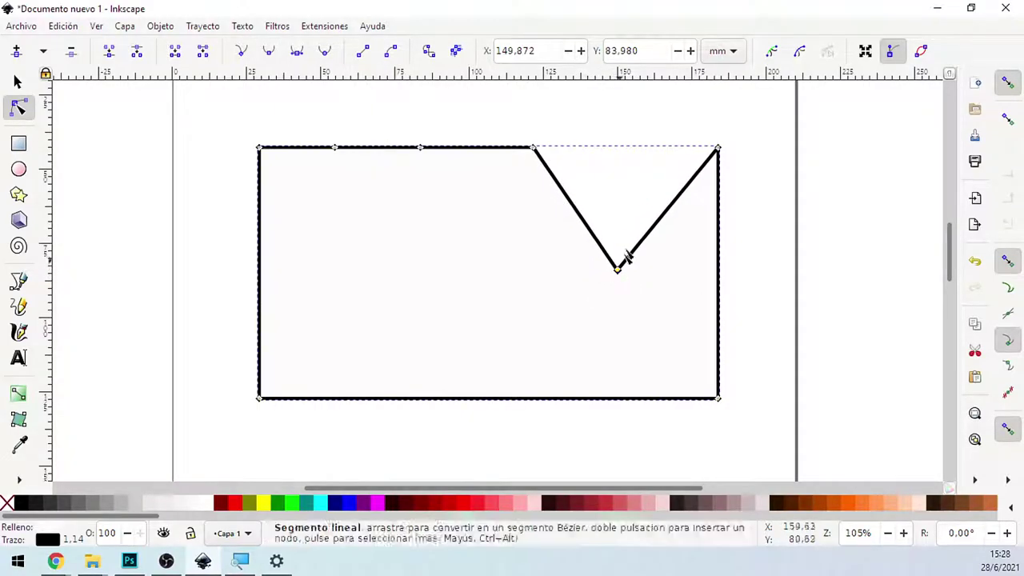
mouse_move(718, 149)
mouse_down()
mouse_move(710, 269)
mouse_move(720, 298)
mouse_up()
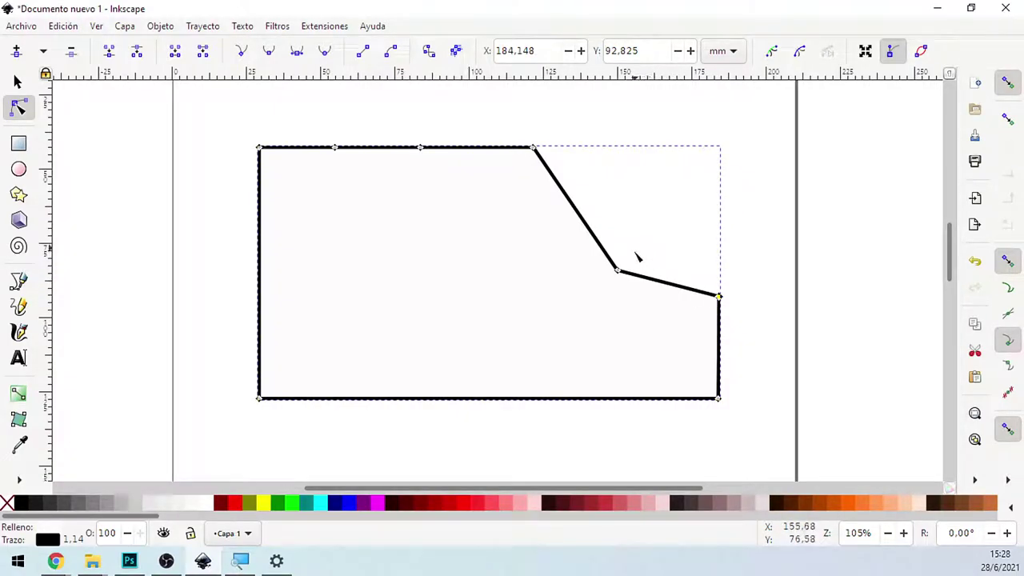
drag(617, 271, 605, 277)
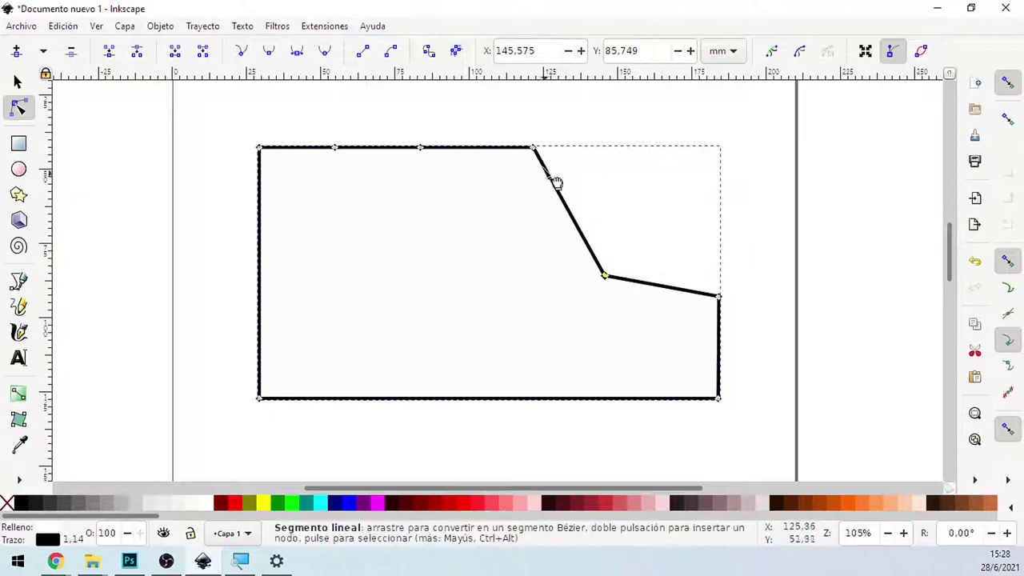
drag(535, 147, 565, 154)
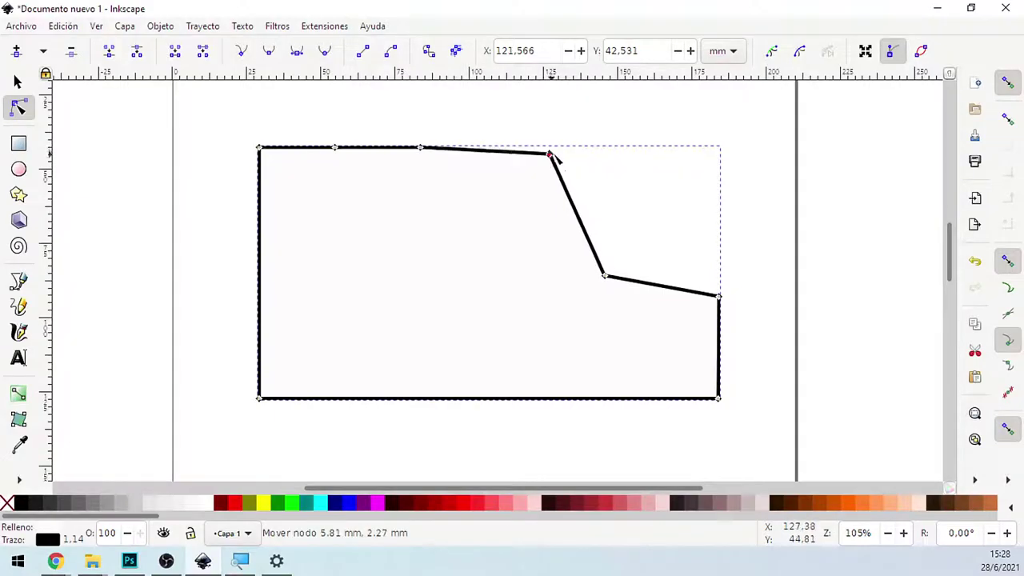
Step: Add nodes to slope the roofline and bow the windshield, then delete one, leaving a curve
double_click(417, 148)
drag(418, 149, 381, 151)
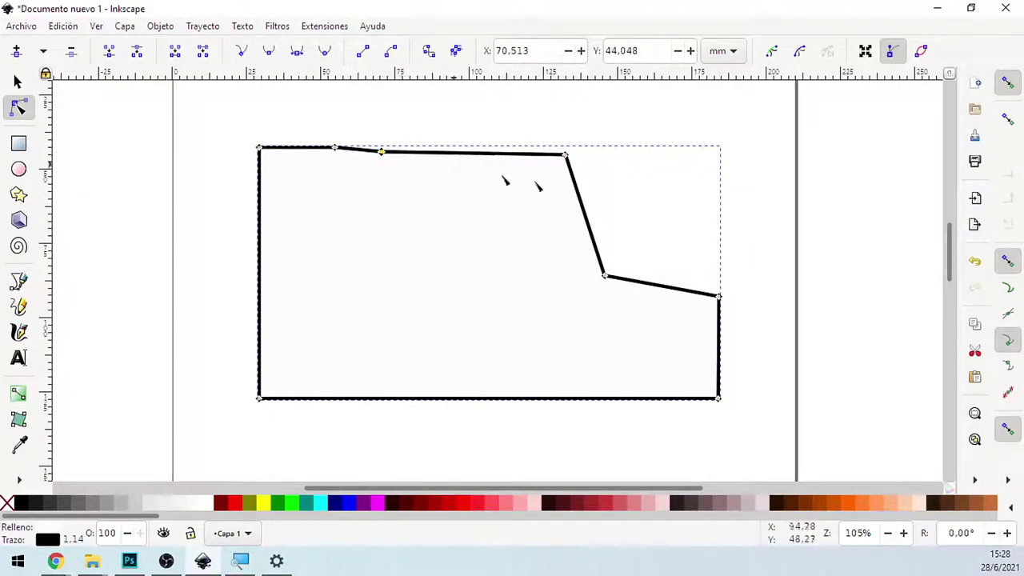
double_click(586, 216)
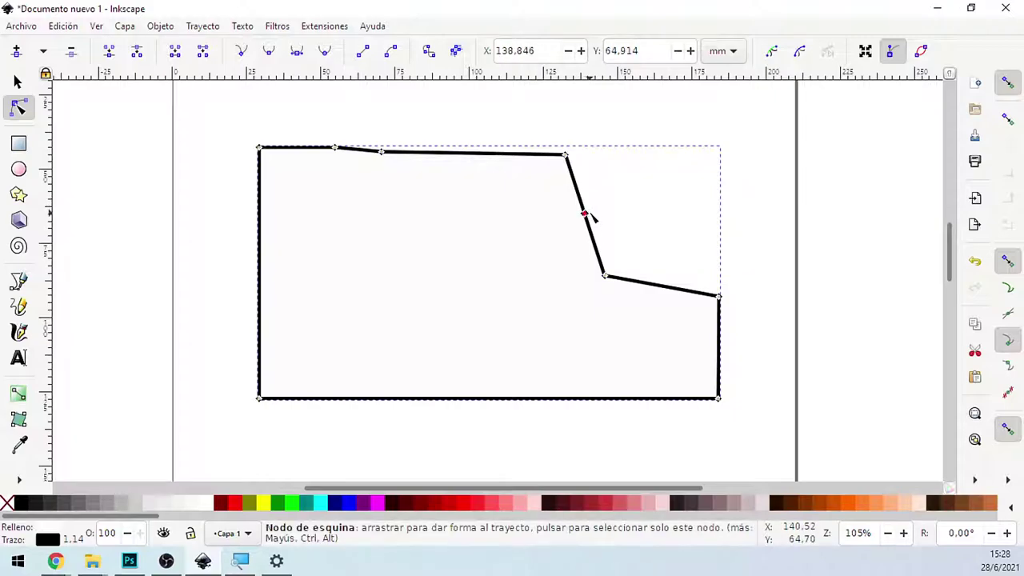
drag(587, 214, 613, 213)
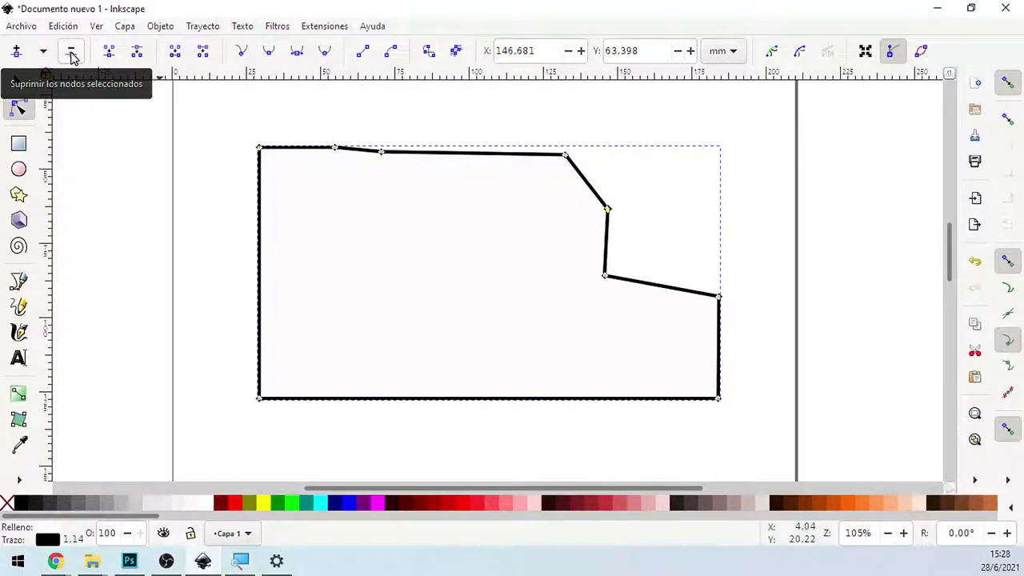
click(70, 53)
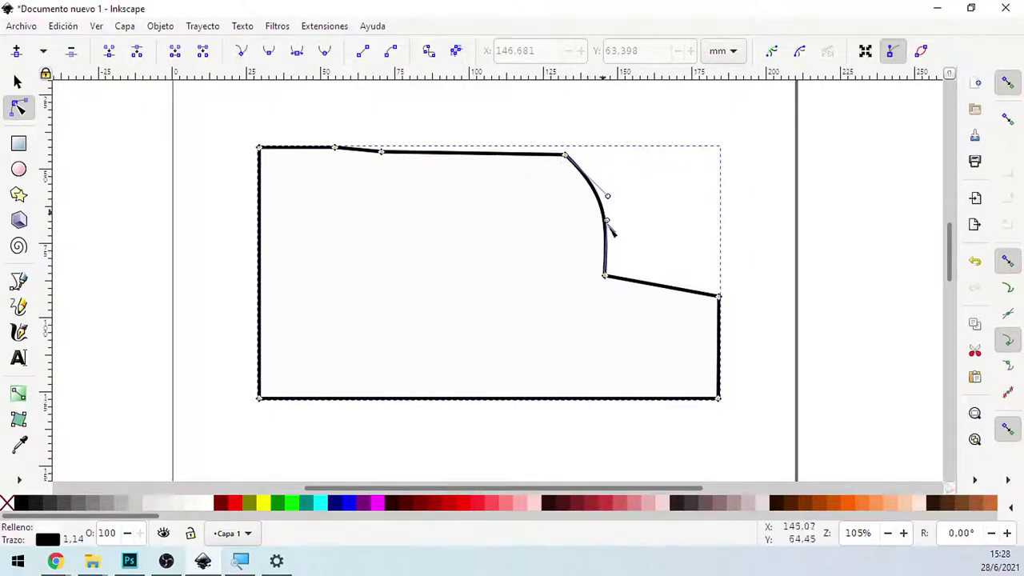
Step: Straighten the curved windshield segment between its top and lower corner nodes
click(566, 156)
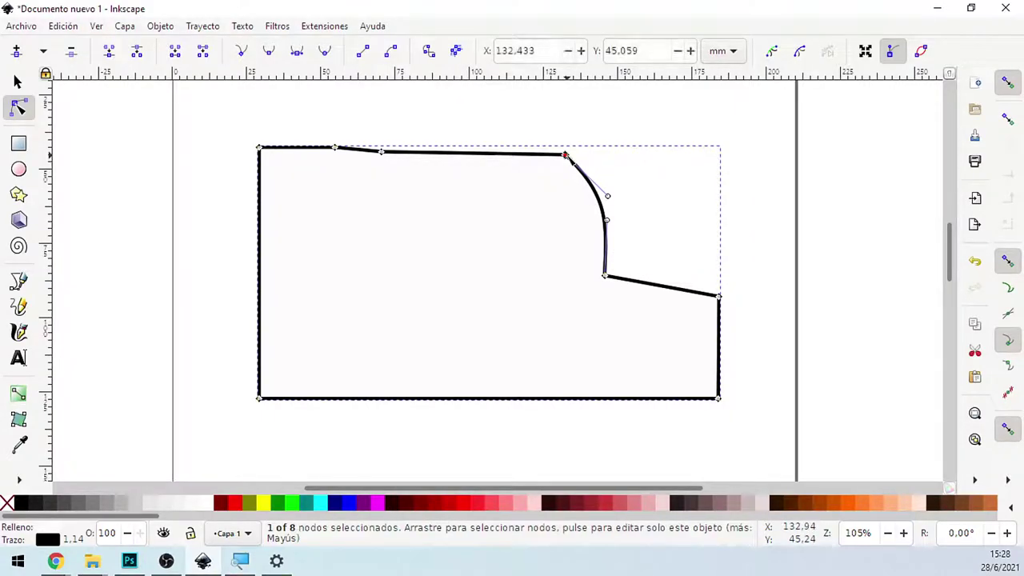
click(240, 52)
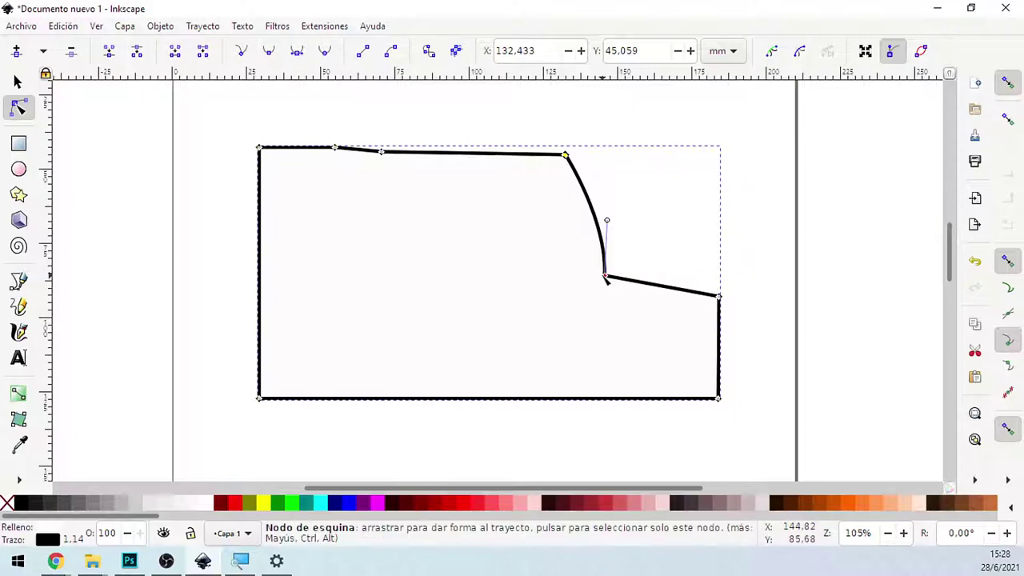
click(605, 276)
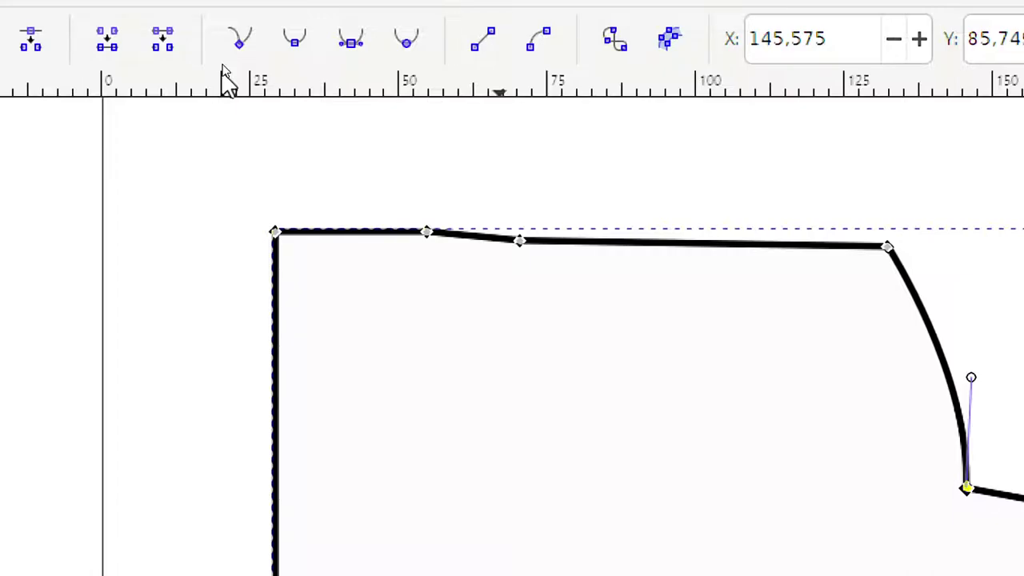
key(shift+l)
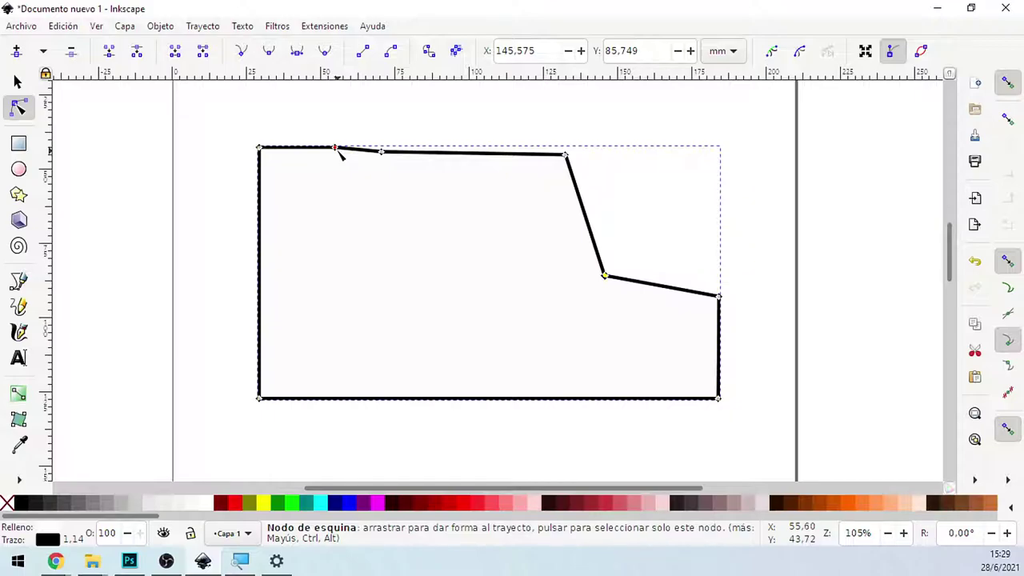
Step: Drag the top-left nodes down for the rear and level the roof, making a 156 × 81 mm car body
mouse_move(338, 152)
mouse_down()
mouse_move(264, 276)
mouse_move(261, 309)
mouse_up()
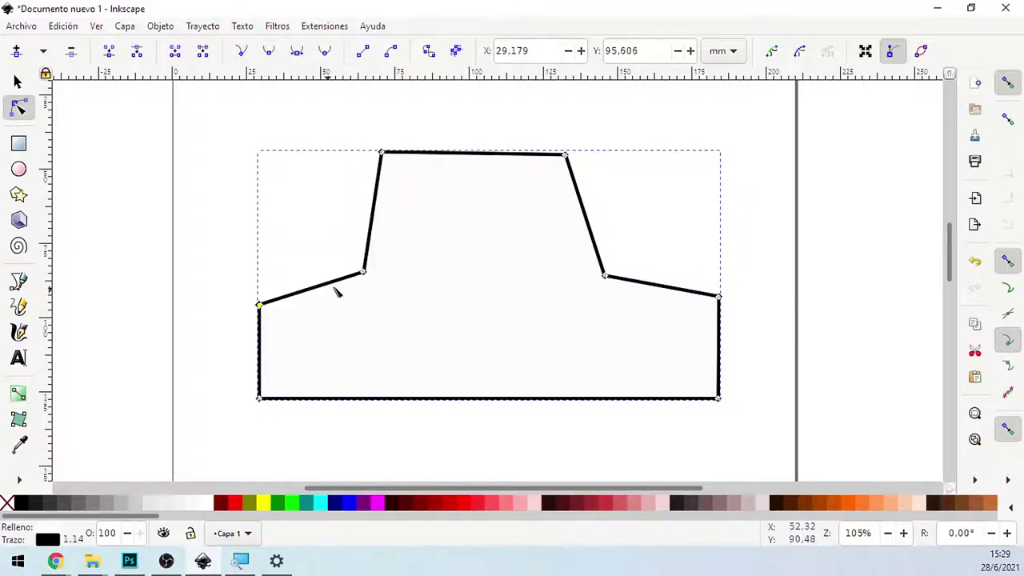
drag(364, 276, 356, 290)
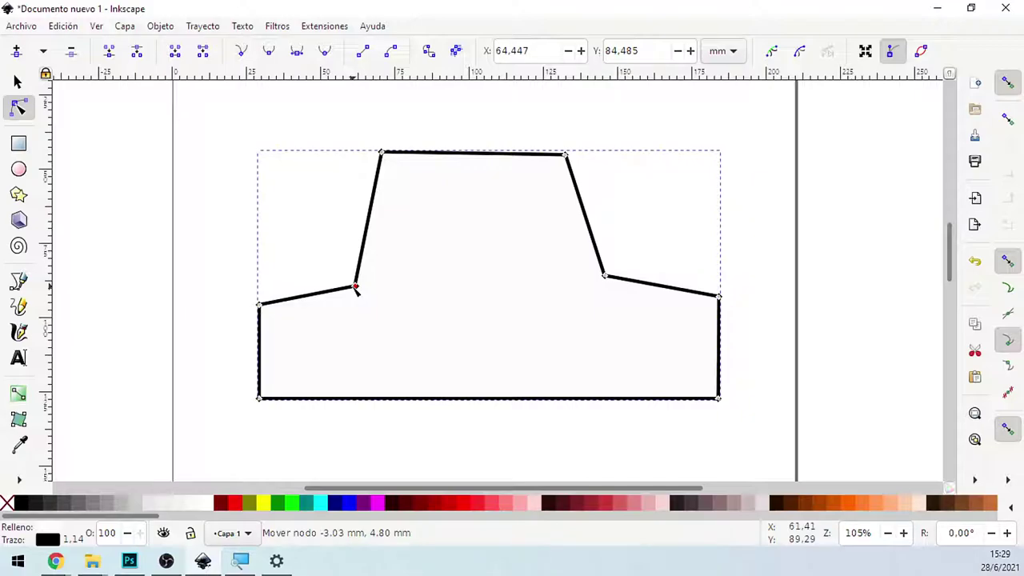
drag(381, 152, 354, 160)
drag(604, 277, 600, 283)
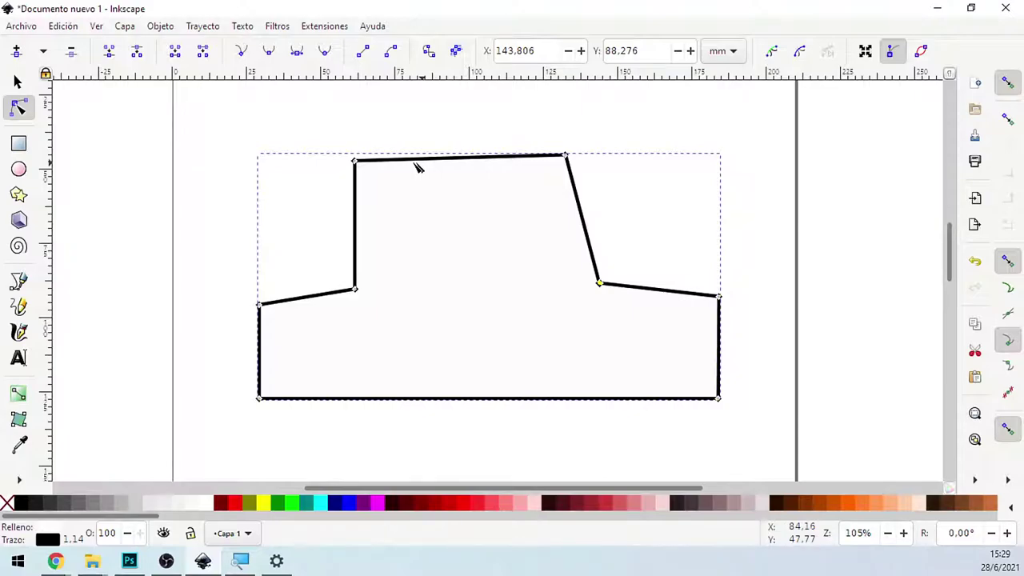
drag(566, 156, 541, 162)
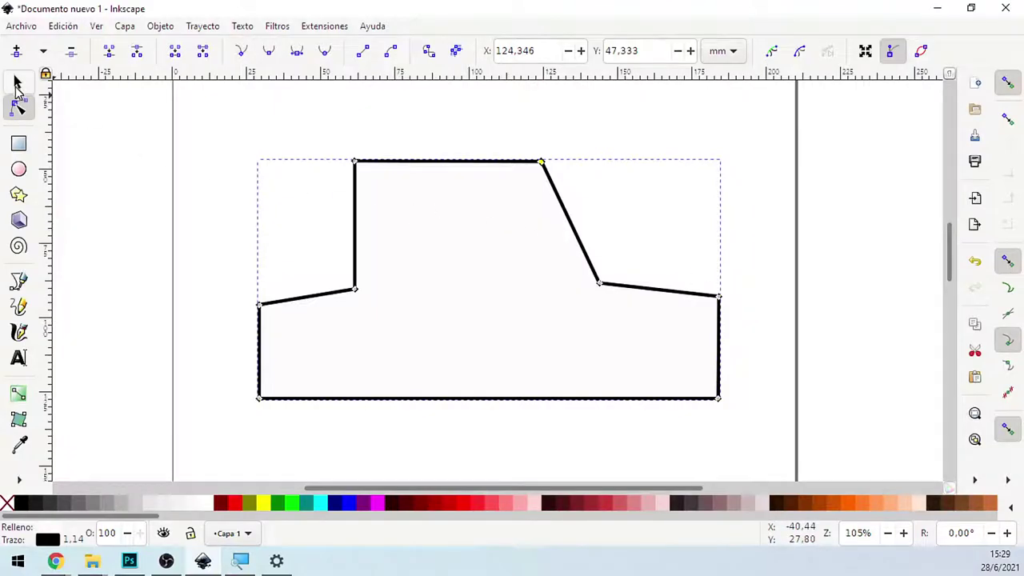
click(18, 84)
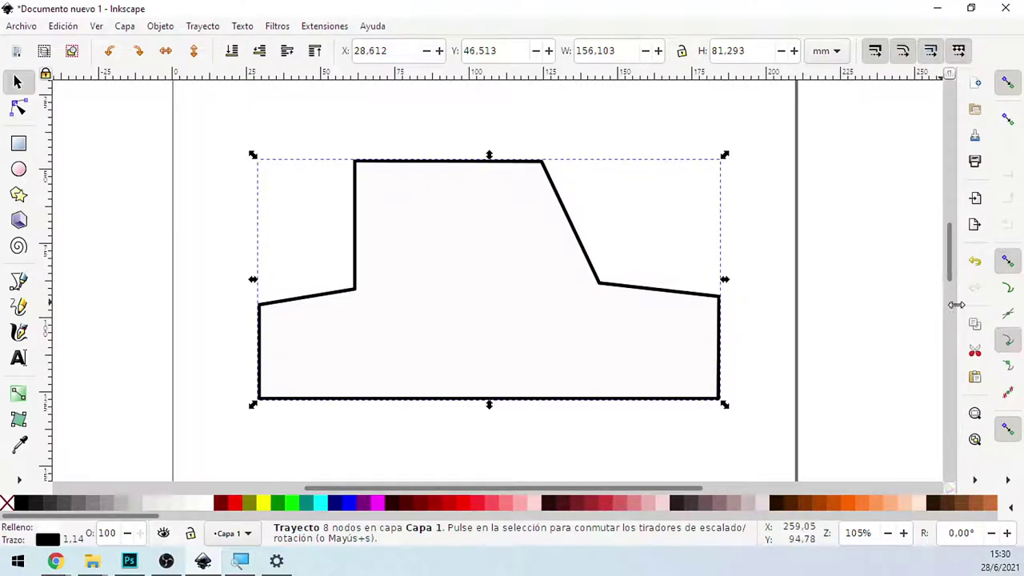
Step: Narrow the canvas and open the Relleno y borde panel for the car body
drag(955, 302, 818, 309)
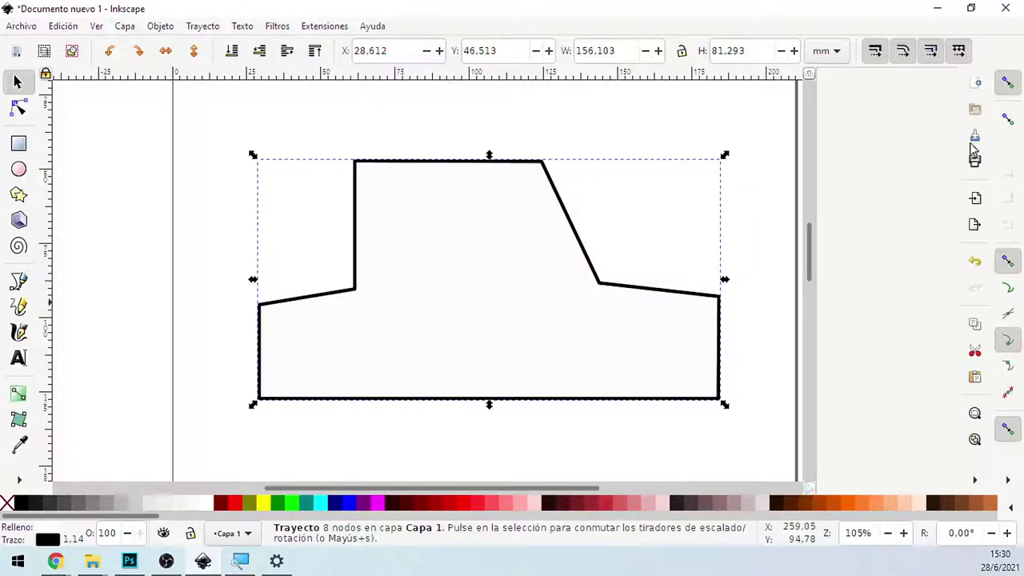
click(975, 481)
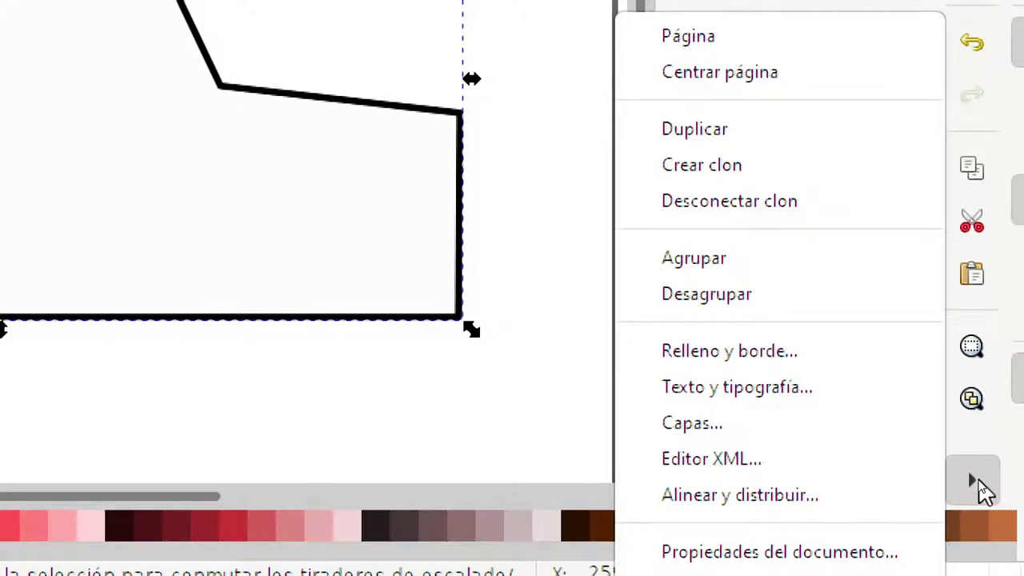
click(983, 490)
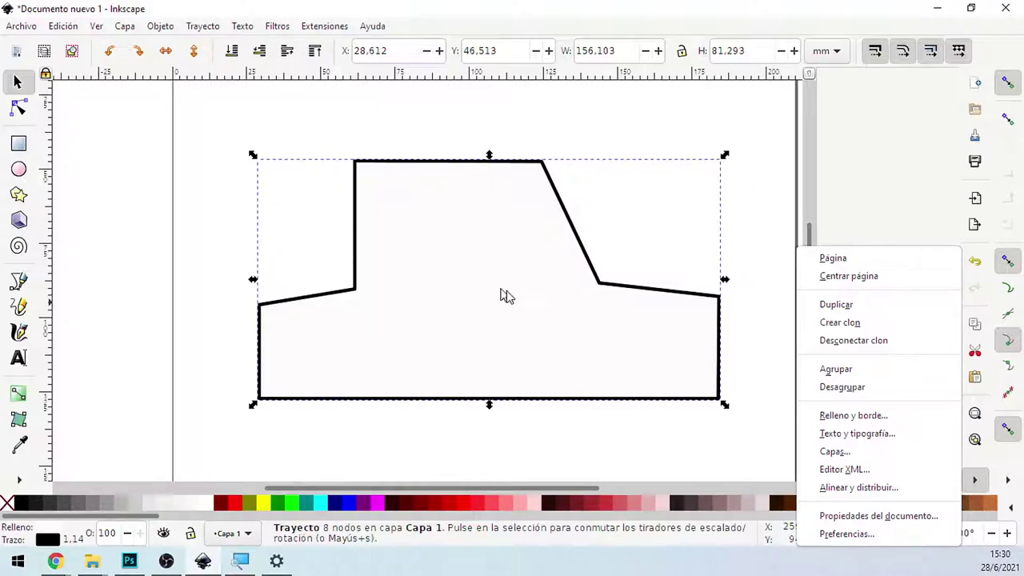
click(869, 422)
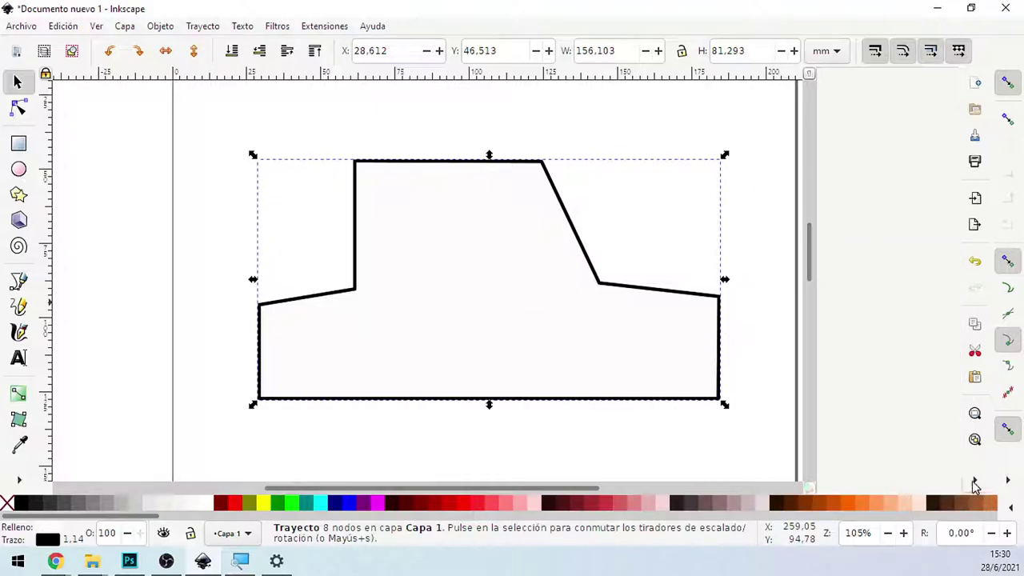
click(974, 482)
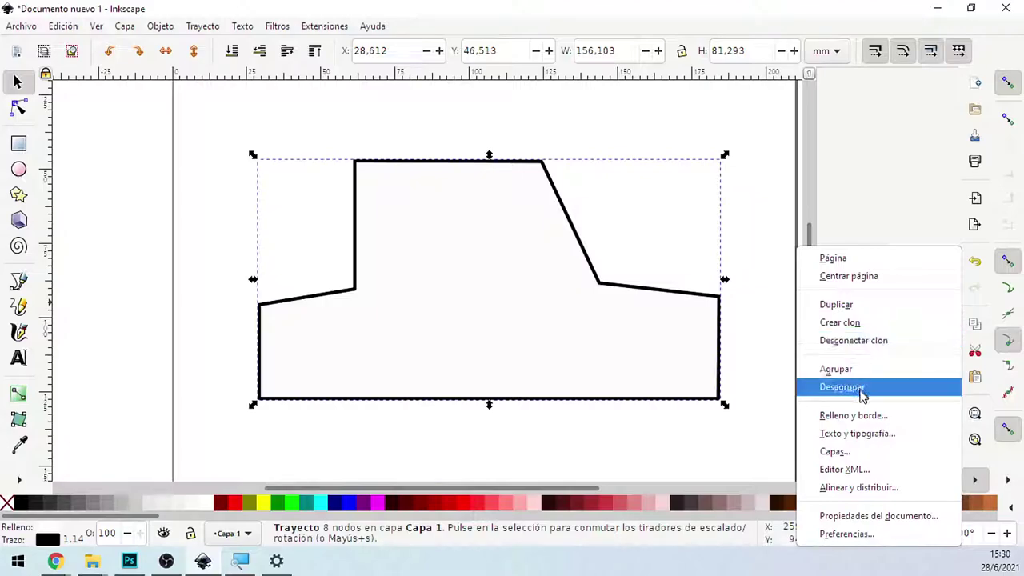
click(885, 422)
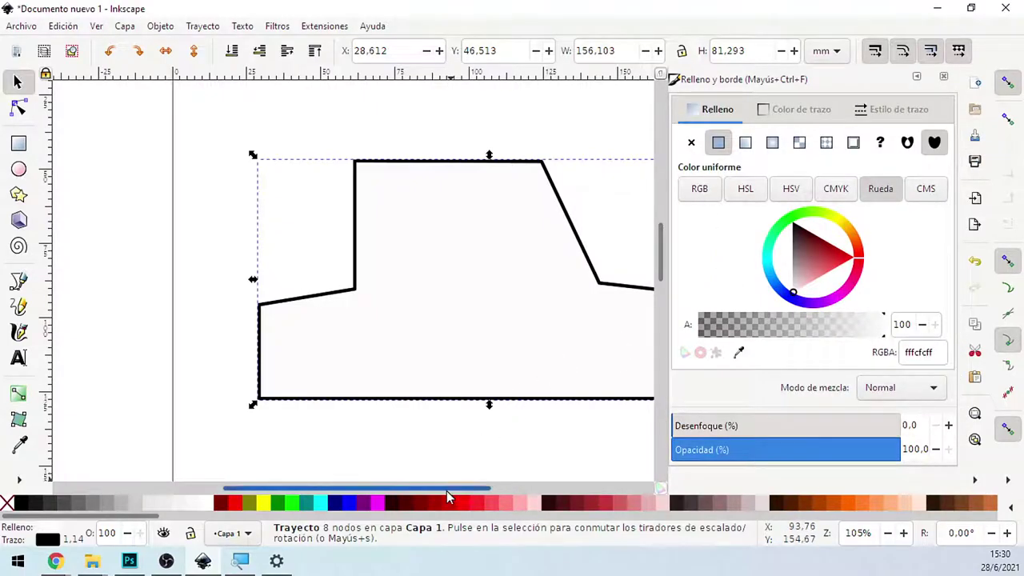
Step: Give the car body a solid cyan 27c2d8ff fill using the colour wheel
drag(448, 489, 484, 498)
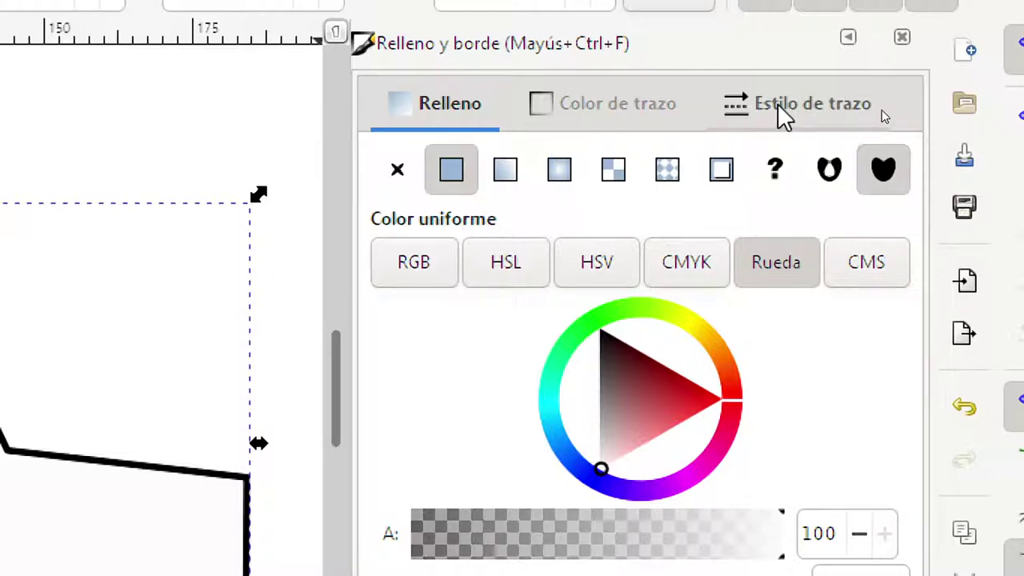
click(450, 113)
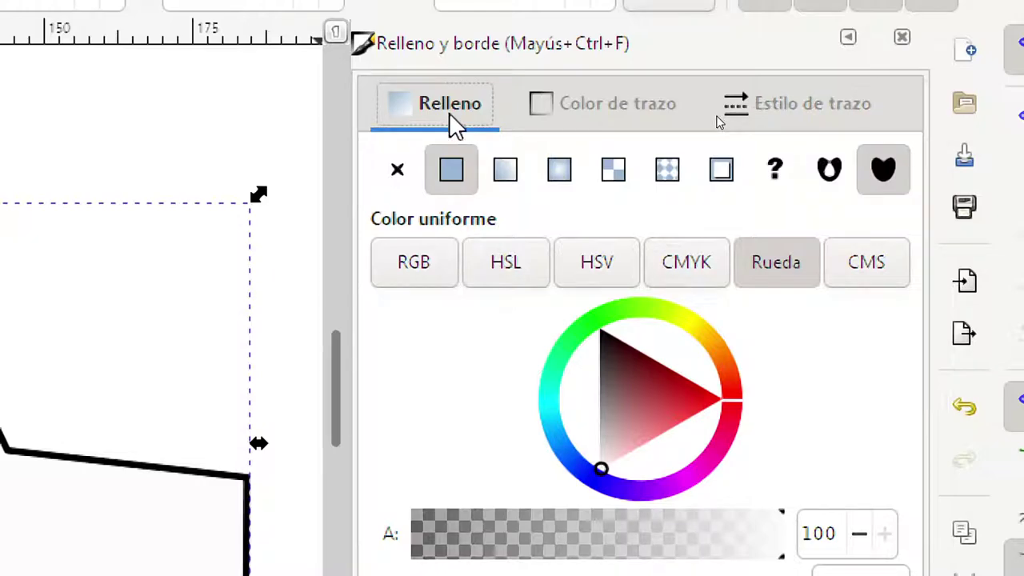
click(580, 120)
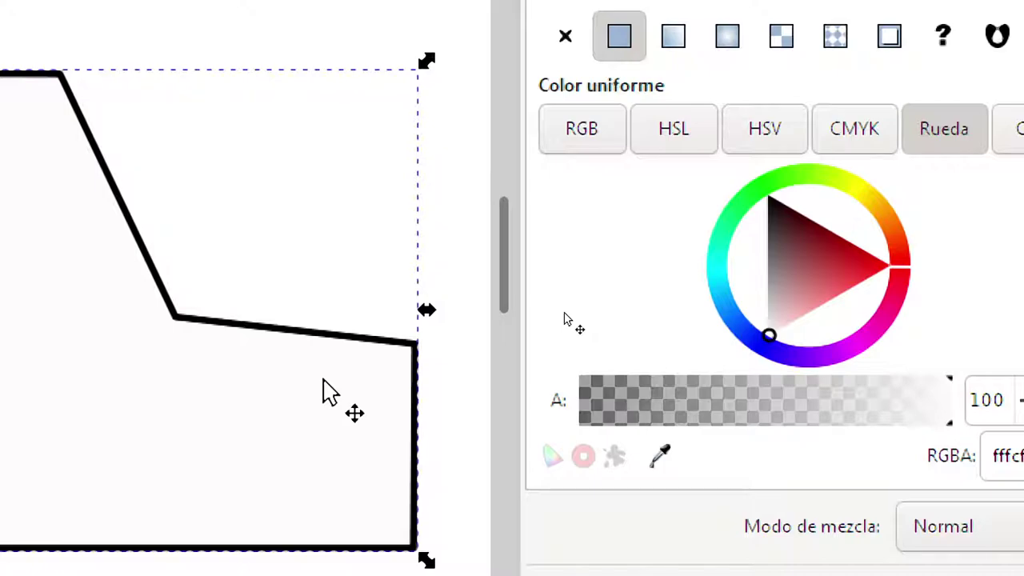
drag(848, 246, 824, 253)
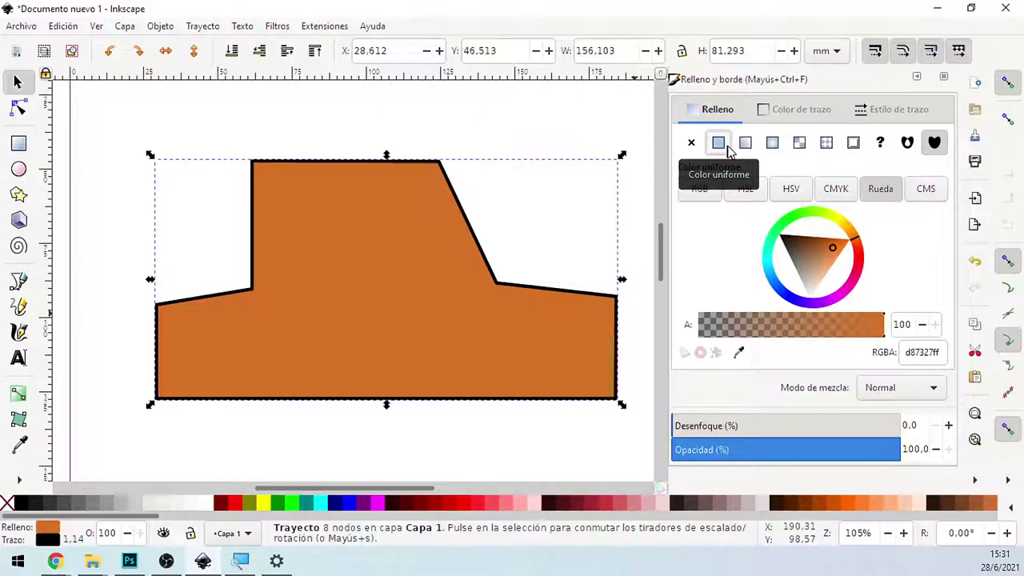
click(767, 268)
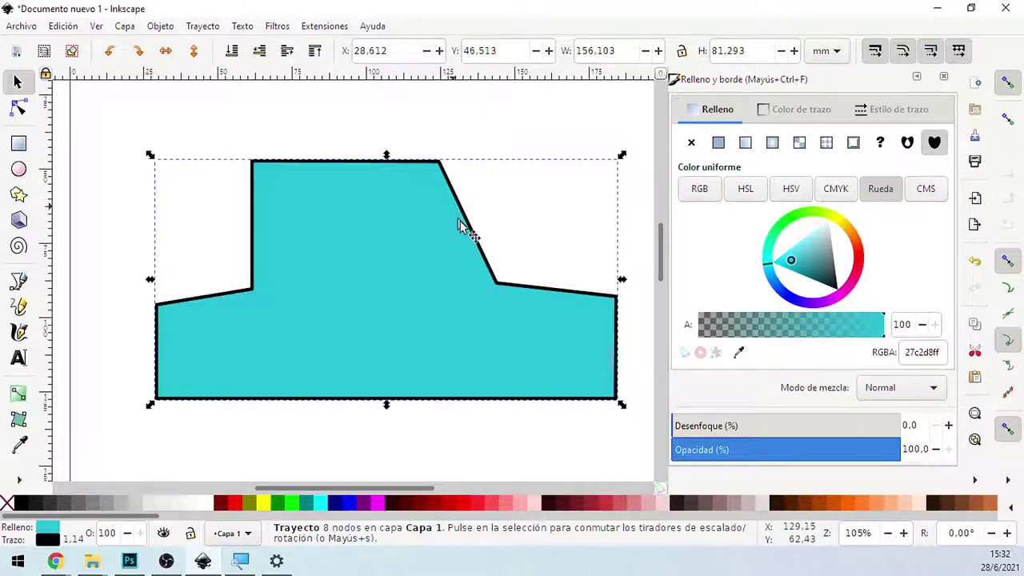
click(801, 112)
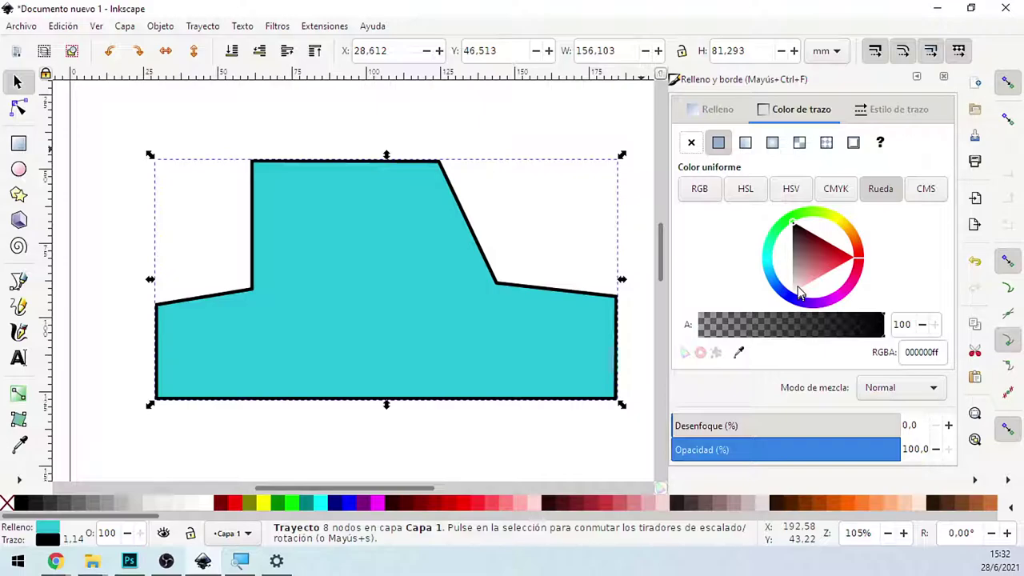
Step: Turn the car body's black outline red (ff0202ff)
drag(800, 293, 853, 258)
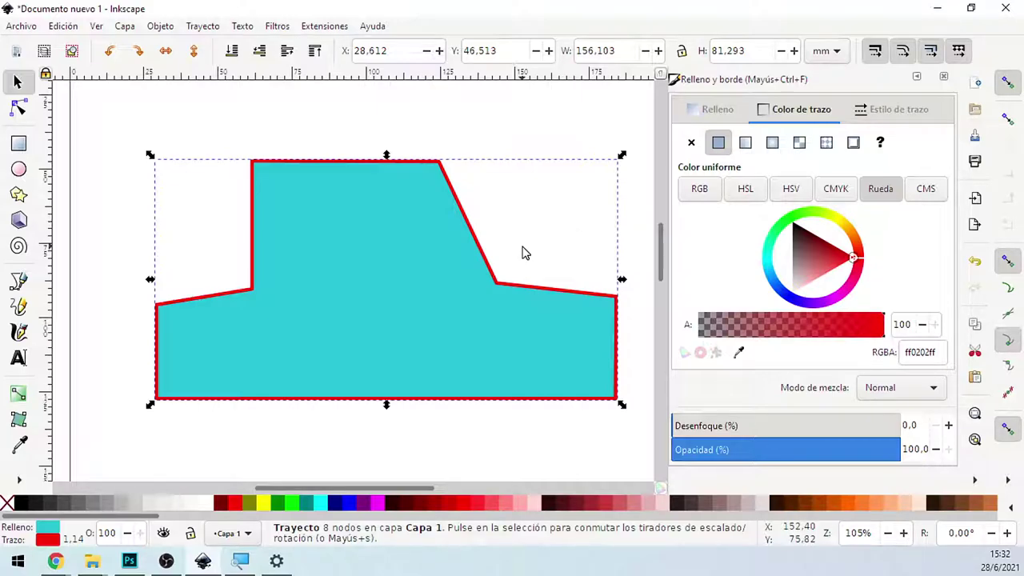
click(862, 112)
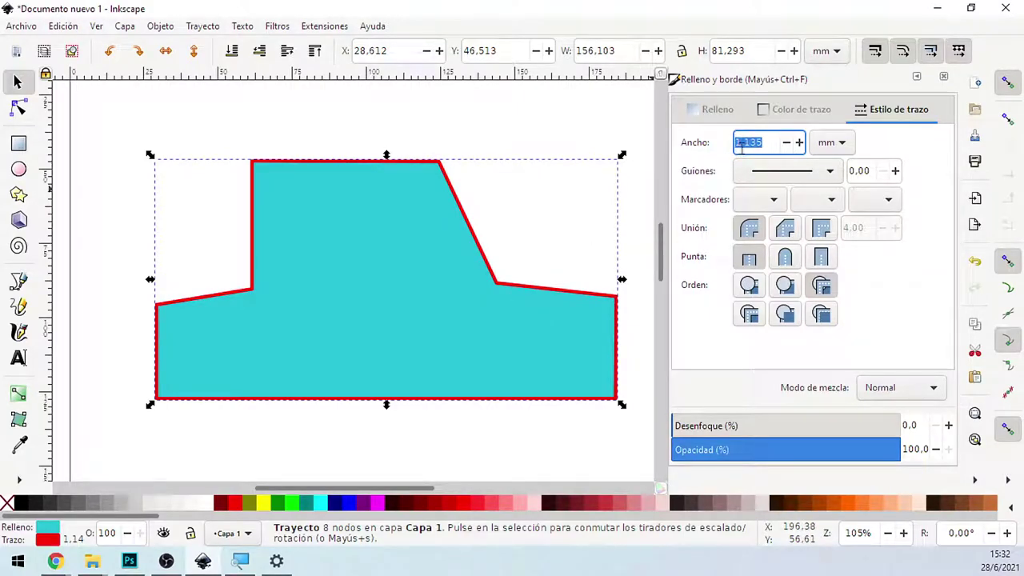
Step: Keep mm as the unit and set the red outline width to 1.000 mm
click(834, 149)
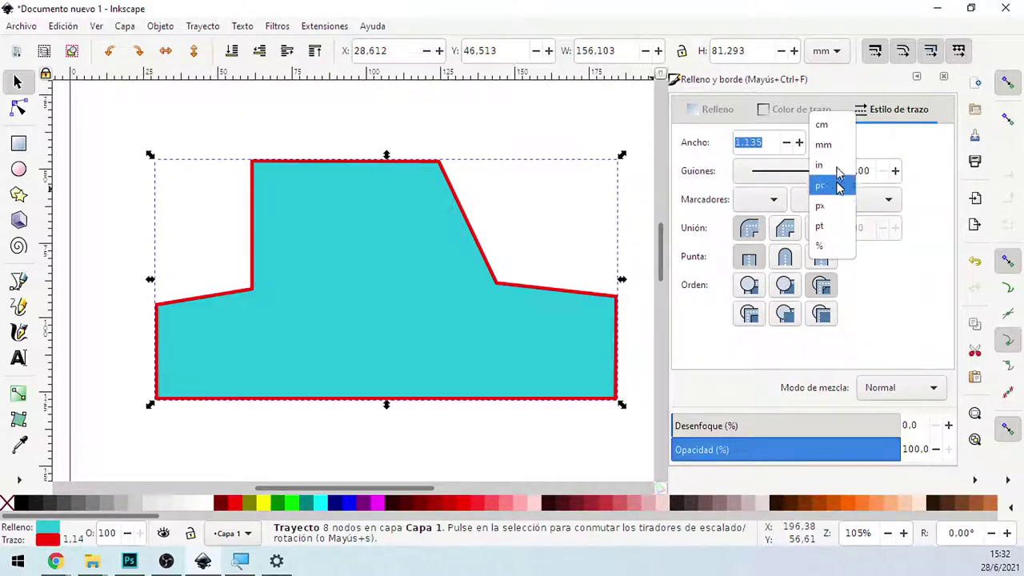
click(919, 158)
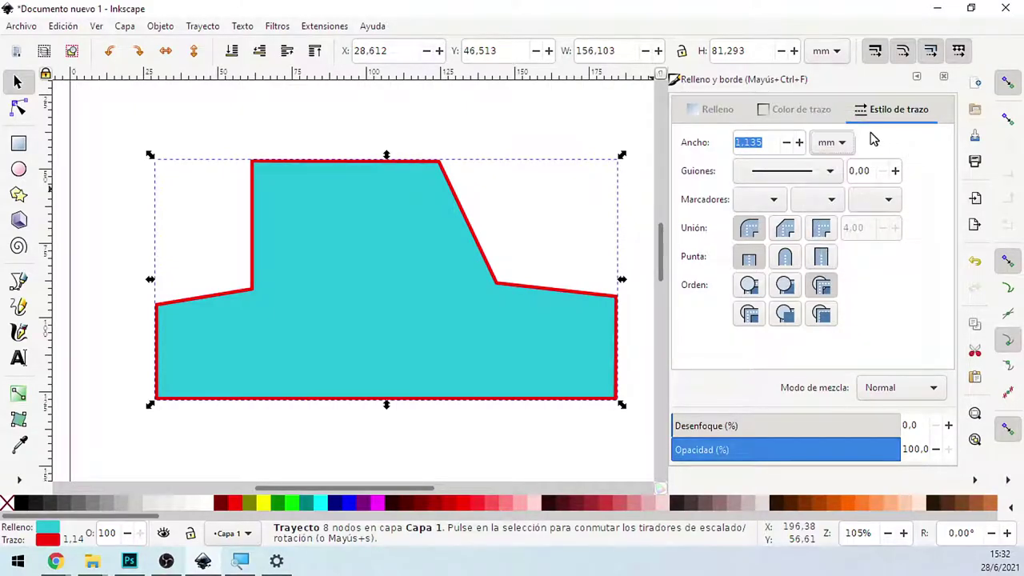
click(799, 143)
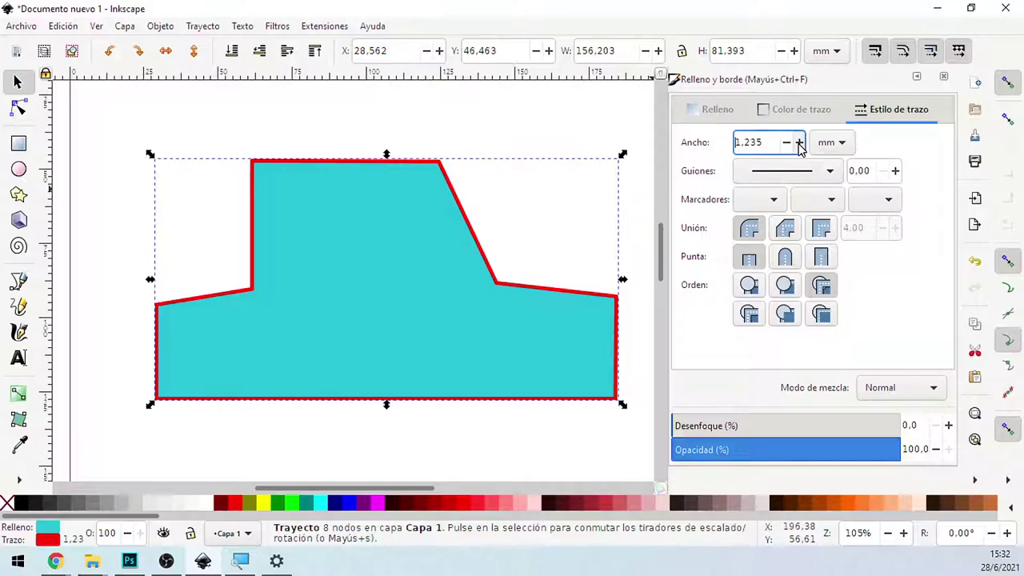
double_click(799, 143)
double_click(798, 143)
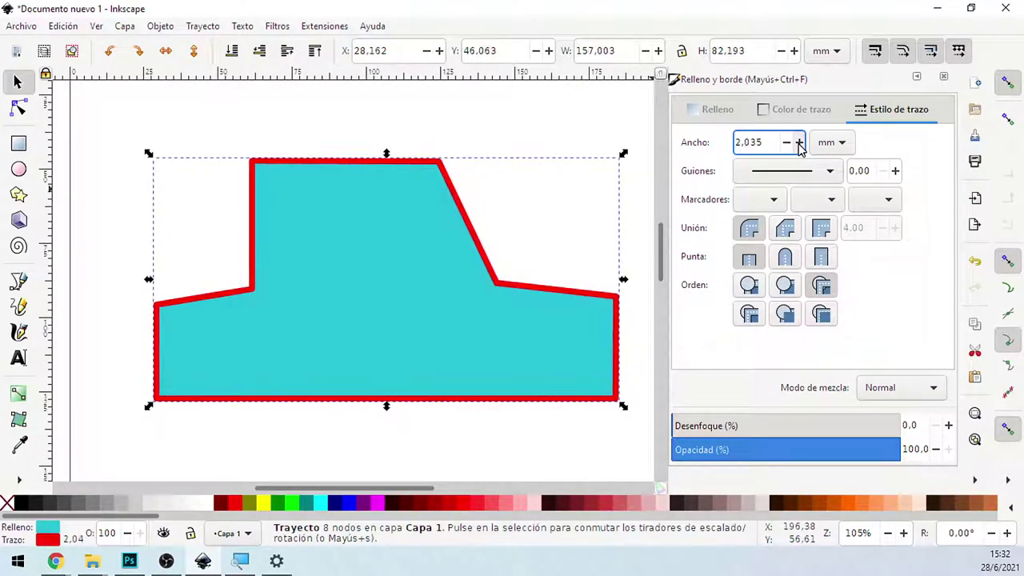
double_click(798, 142)
click(799, 143)
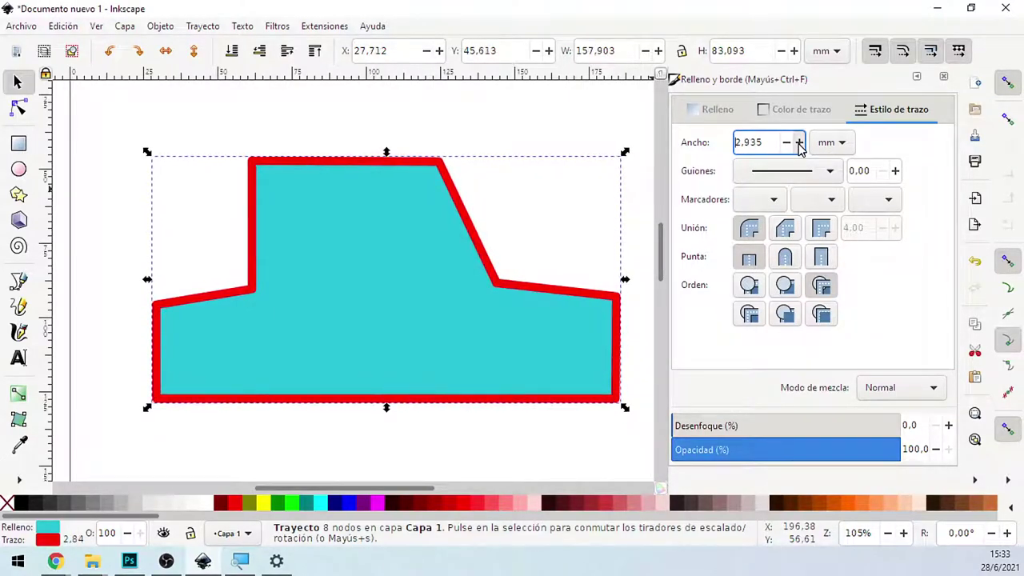
double_click(799, 142)
click(799, 143)
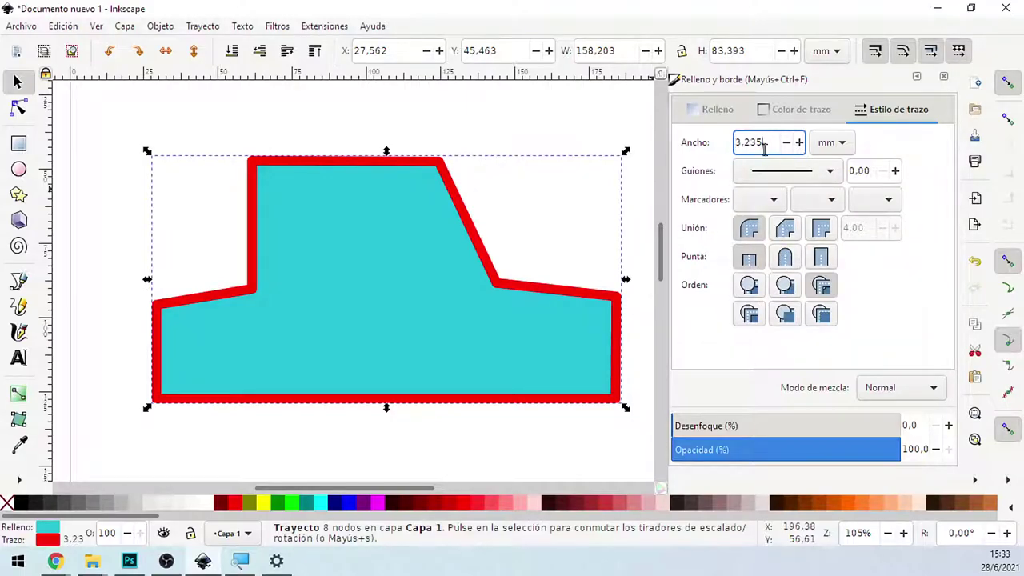
drag(764, 144, 736, 146)
text(1)
key(Return)
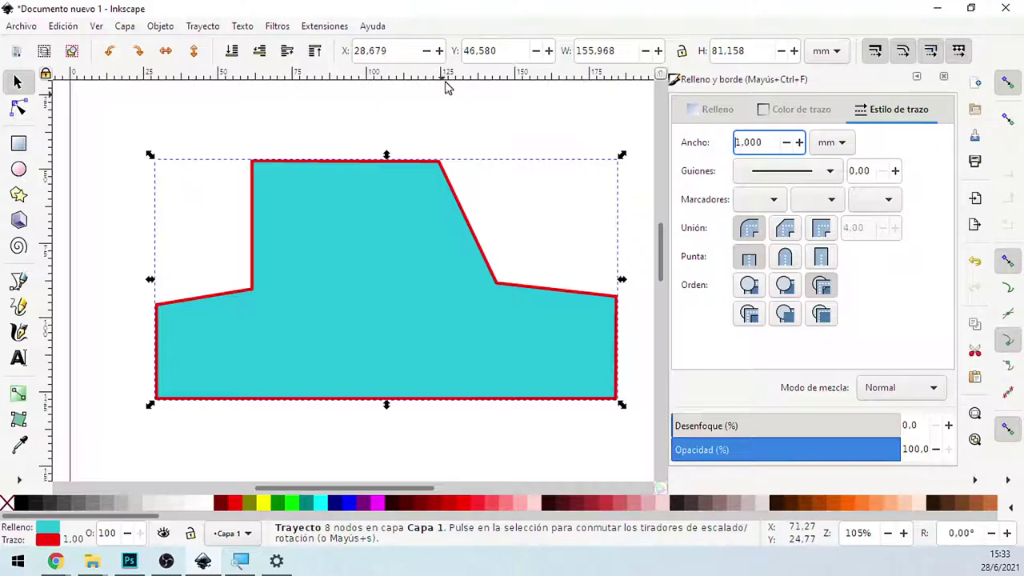
Step: Reopen Fill and Stroke and remove the car body's cyan fill
click(974, 481)
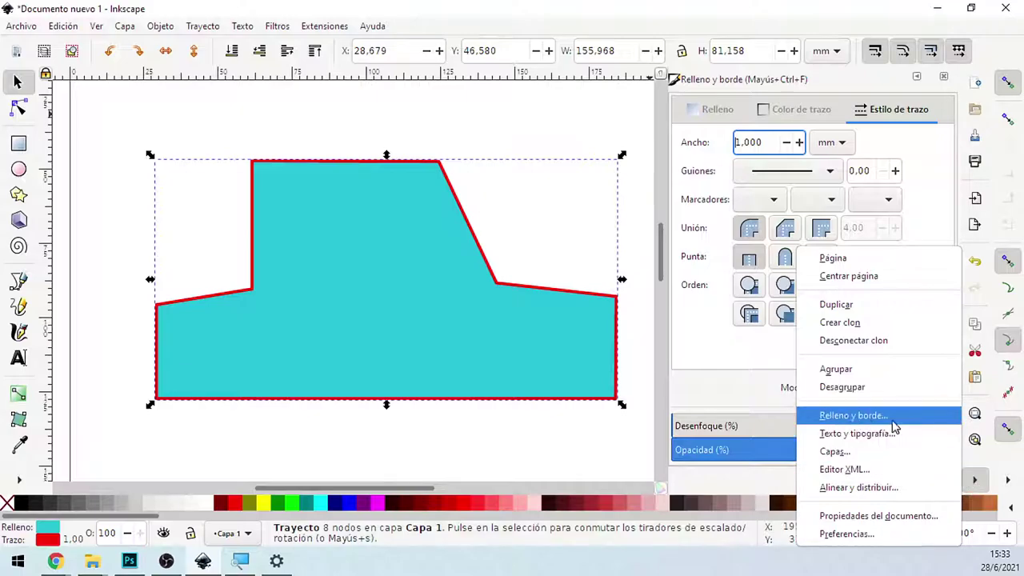
click(722, 120)
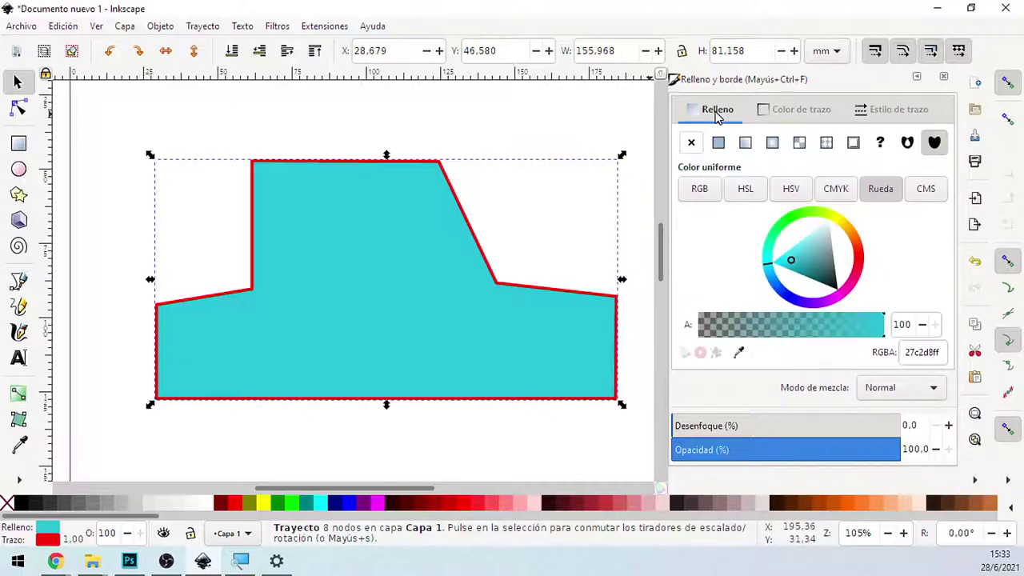
click(780, 116)
click(880, 110)
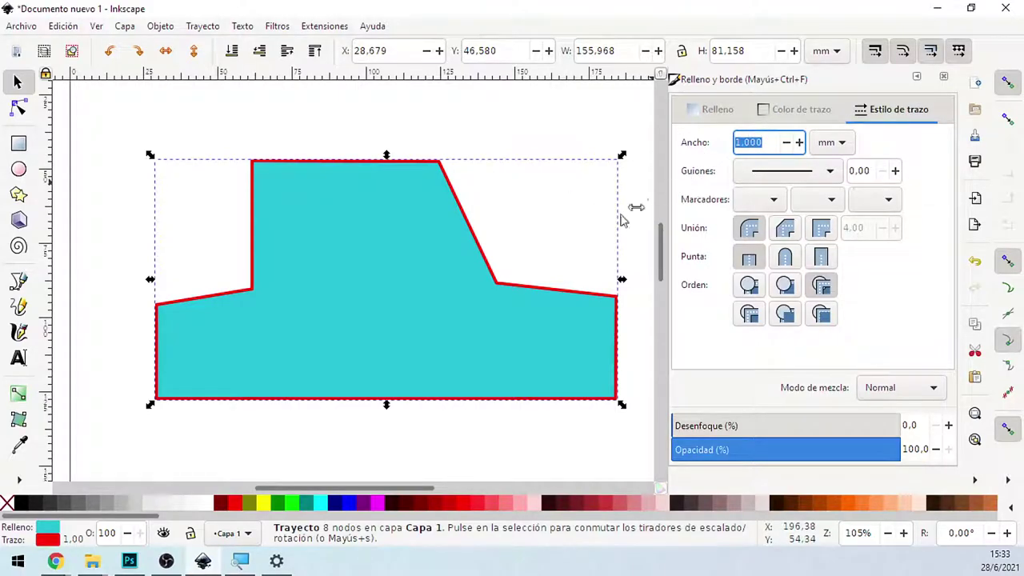
click(717, 110)
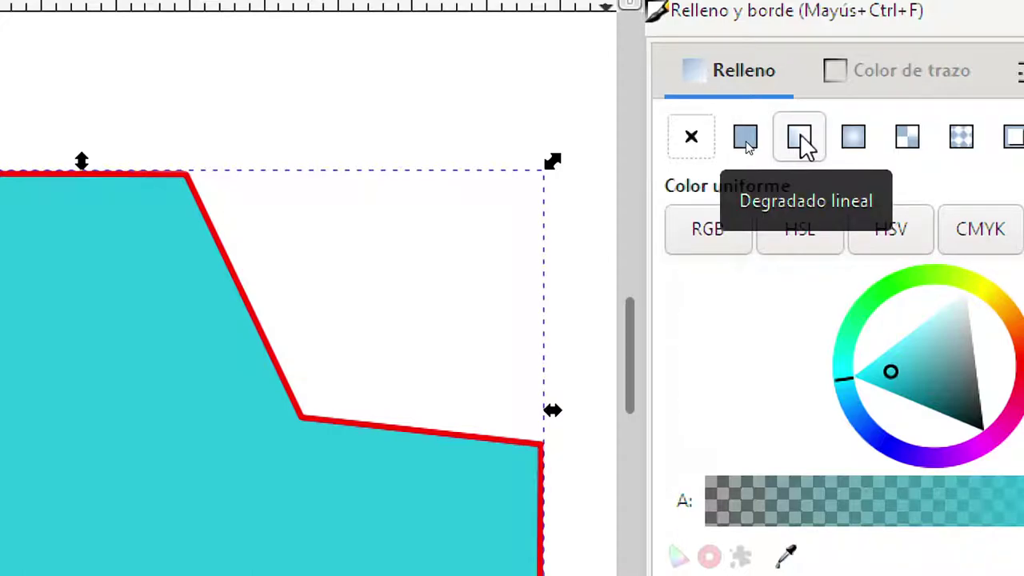
click(680, 135)
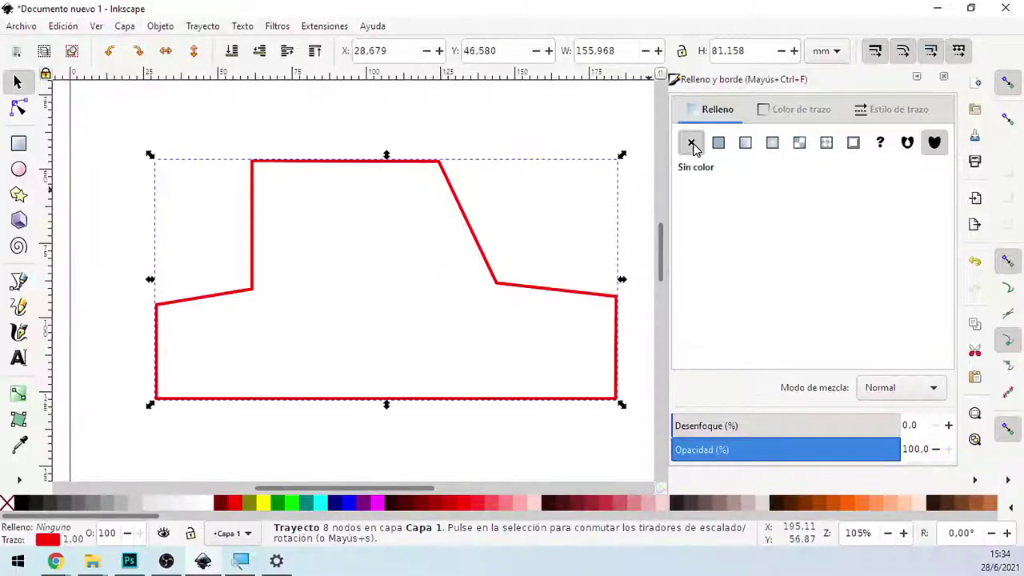
Step: Make the car body's outline solid black 000000ff
click(799, 112)
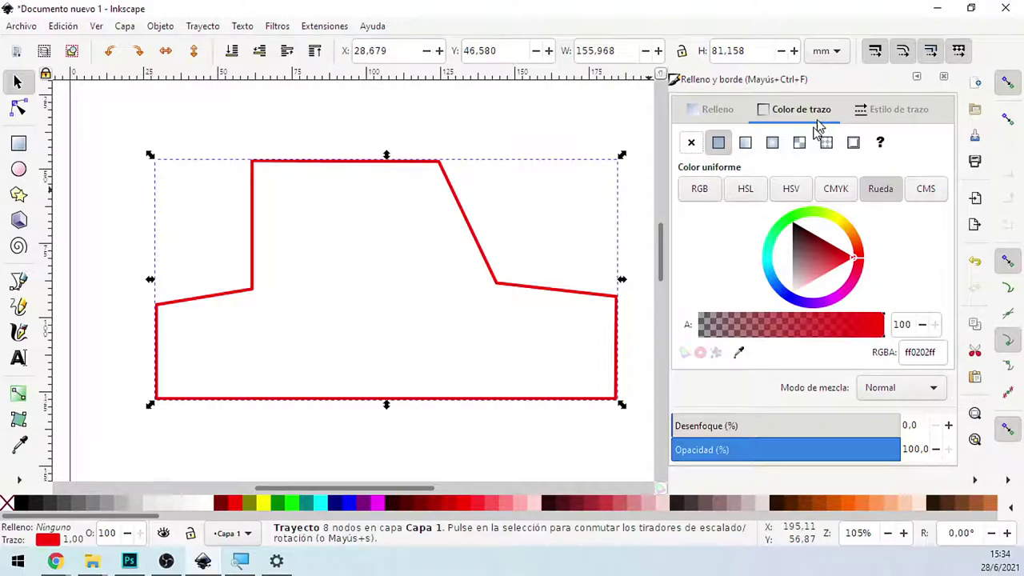
mouse_move(832, 258)
mouse_down()
mouse_move(803, 240)
mouse_move(809, 251)
mouse_up()
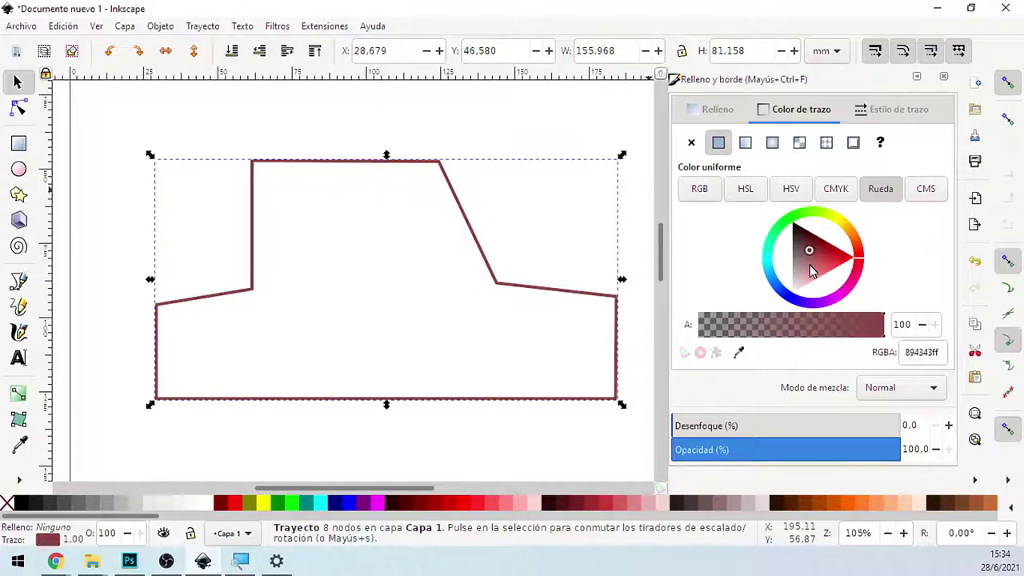
drag(811, 271, 792, 224)
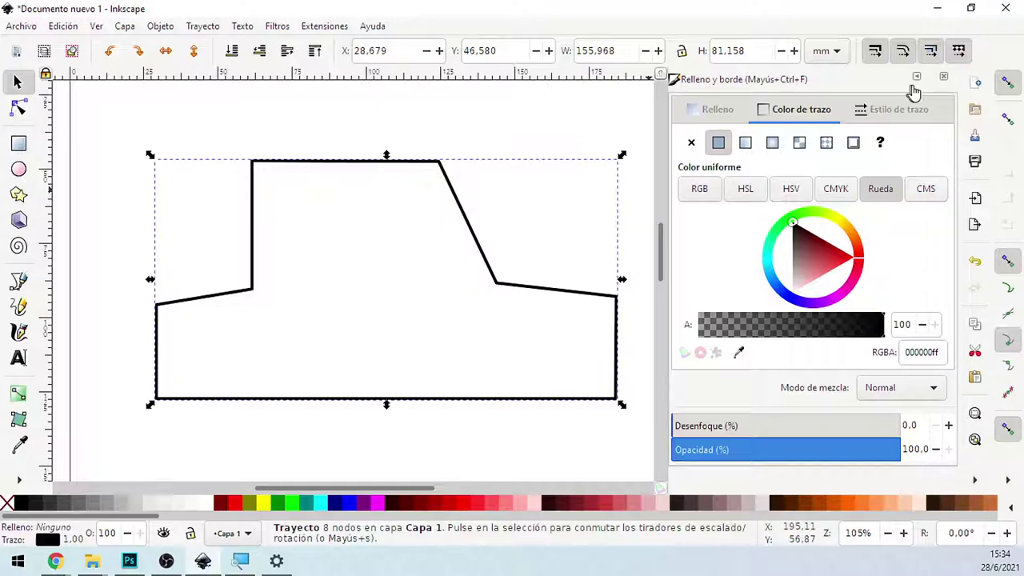
click(917, 77)
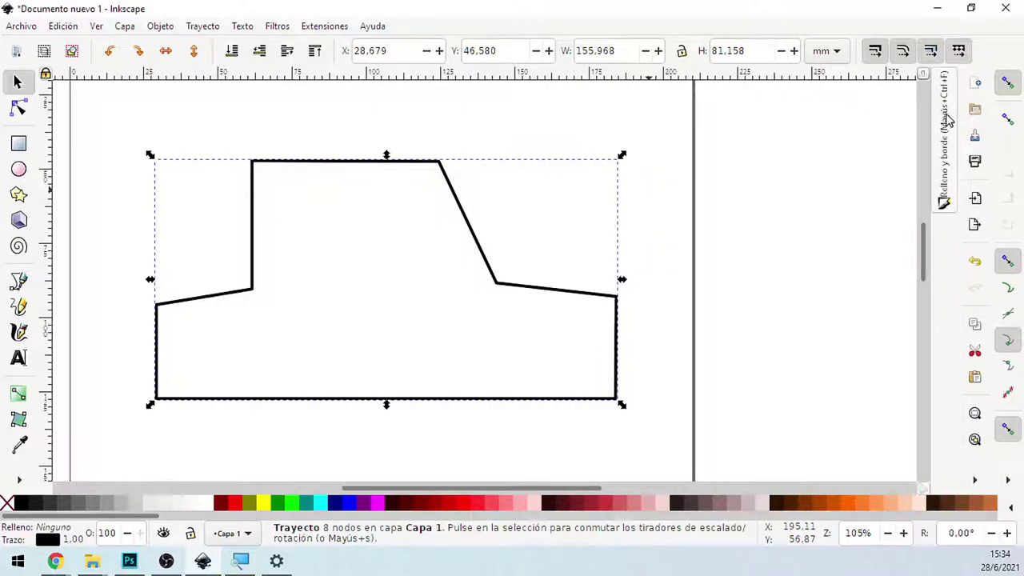
click(947, 118)
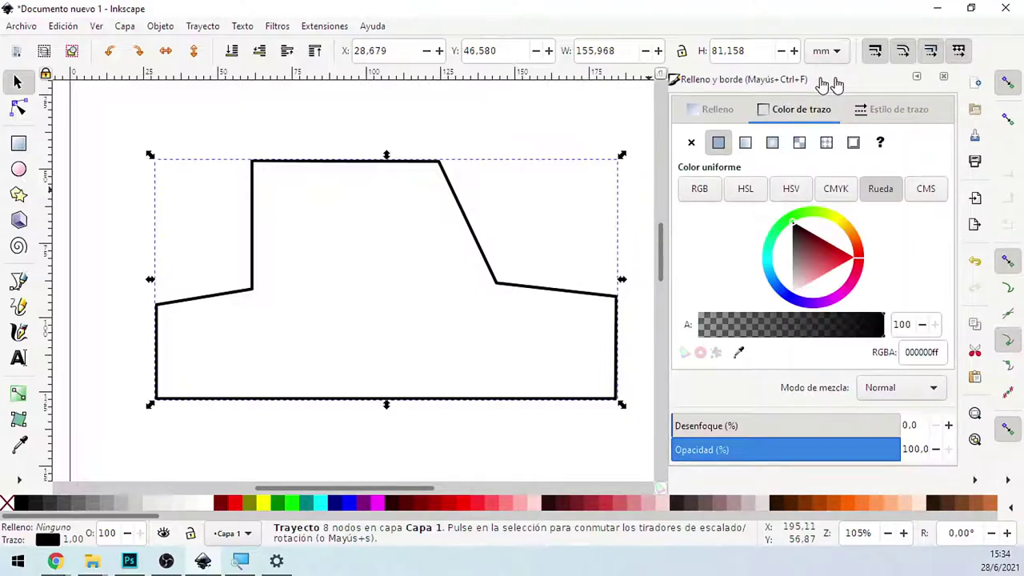
click(917, 76)
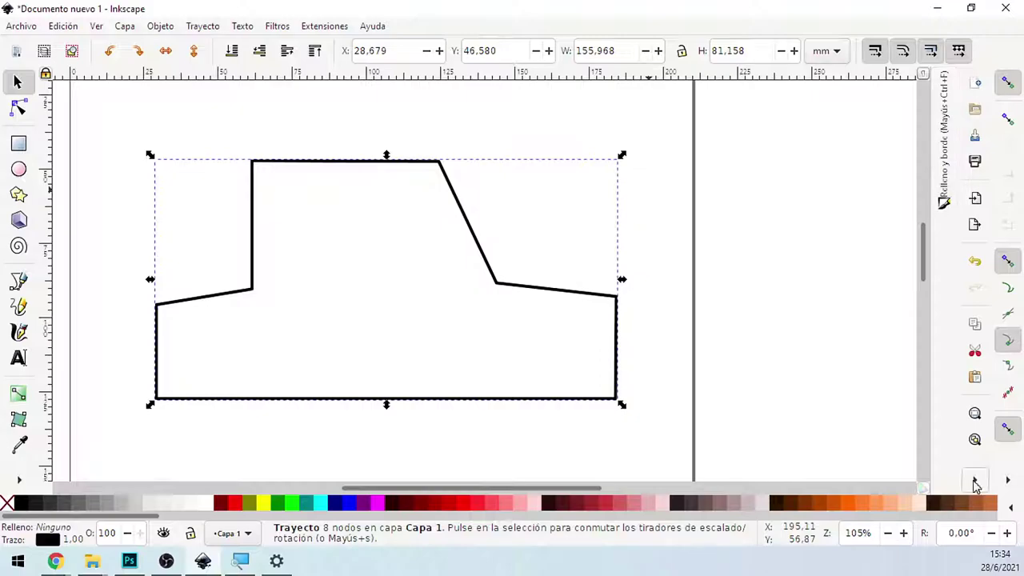
right_click(972, 480)
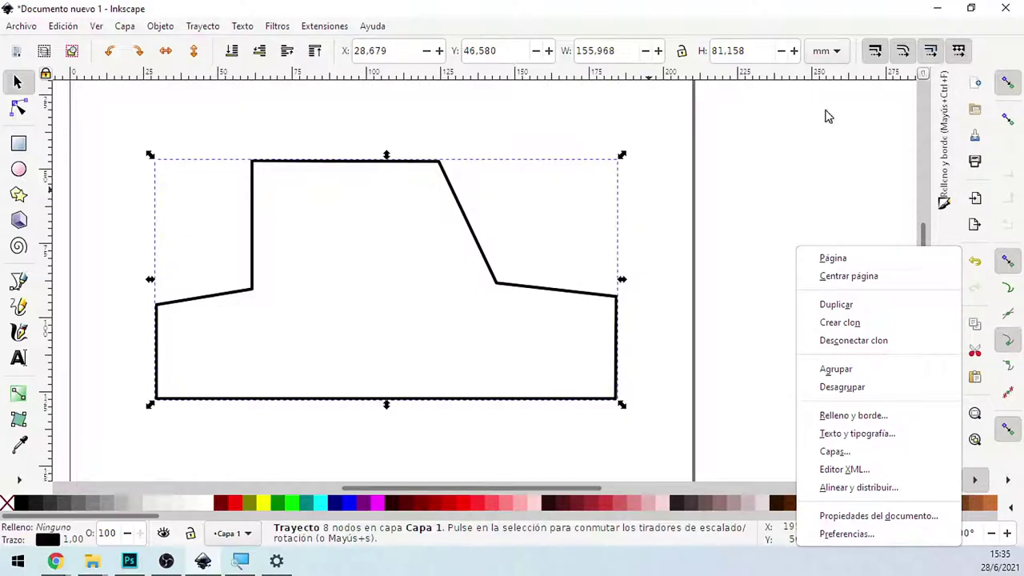
click(785, 27)
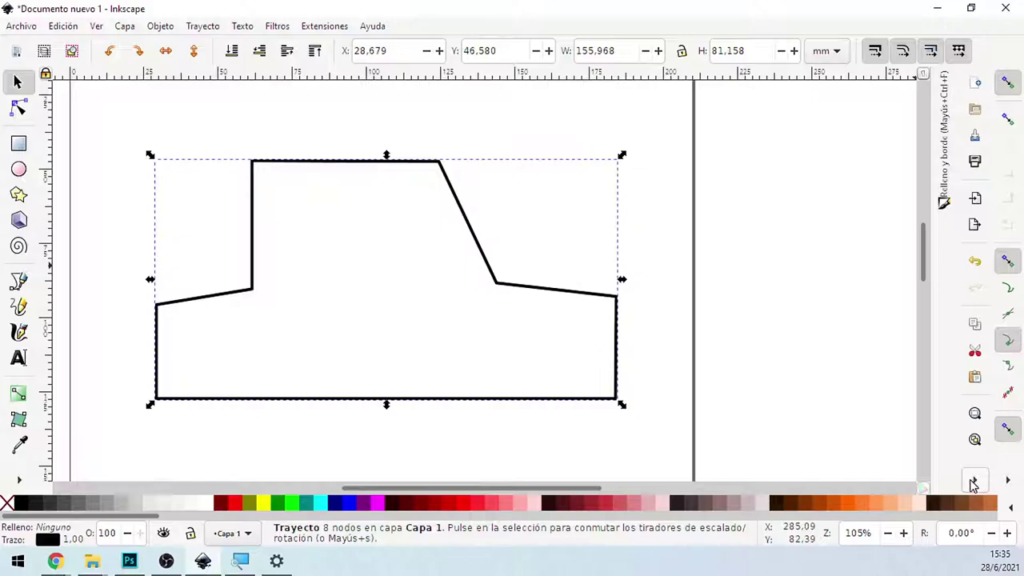
click(975, 483)
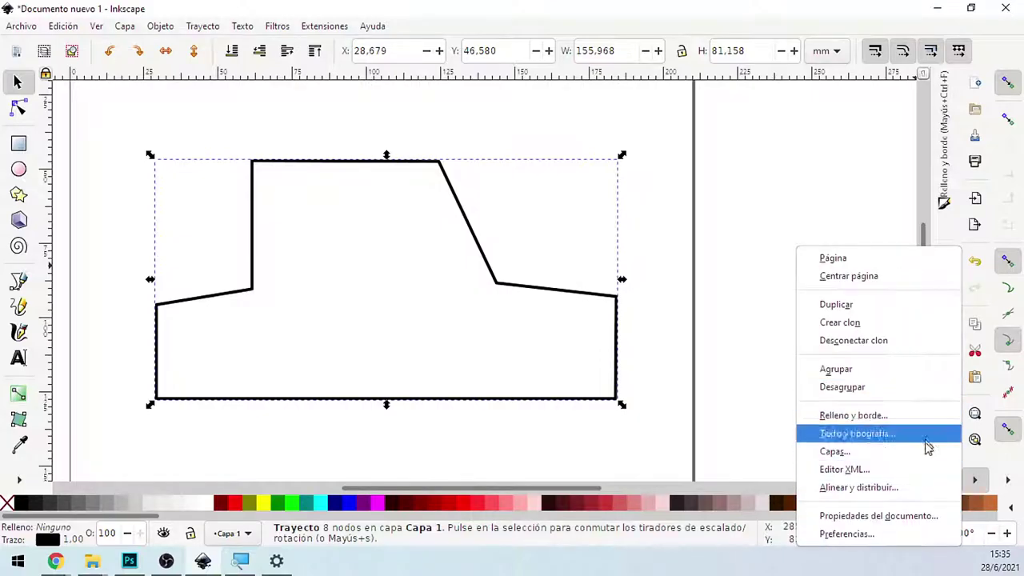
click(648, 33)
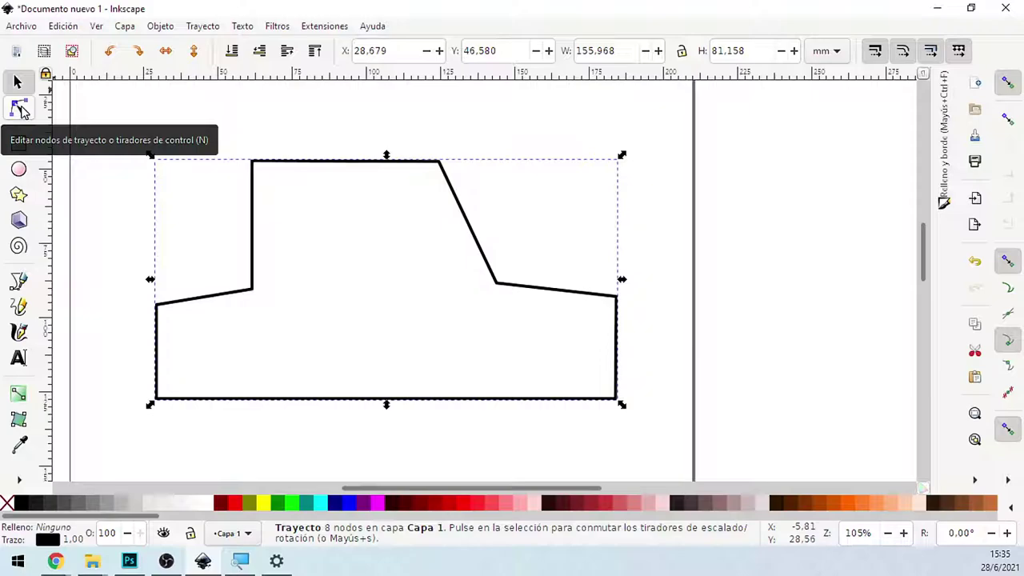
Step: With the Node tool, add bottom-edge nodes and raise one into a peak near the right end
click(19, 110)
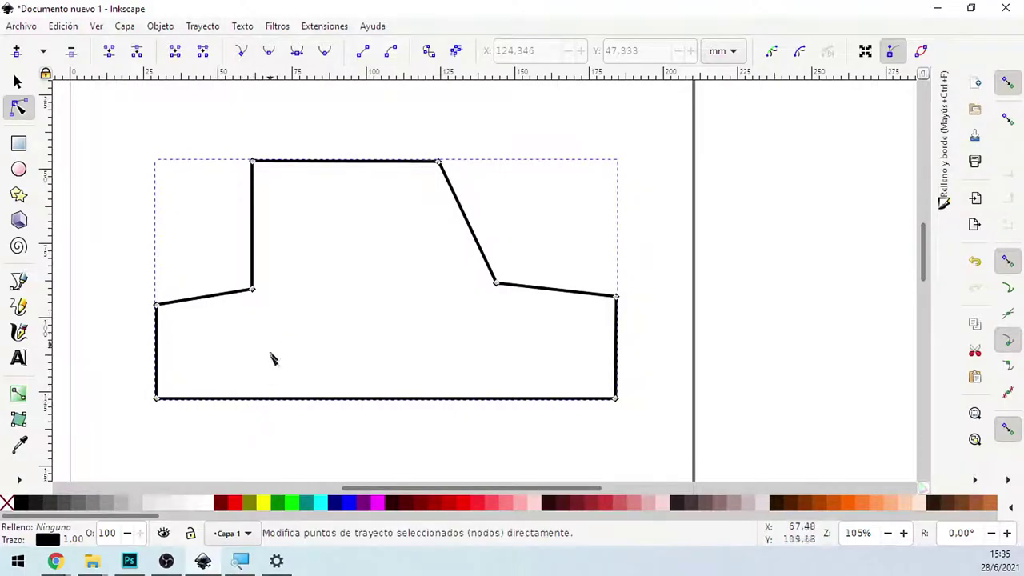
double_click(238, 400)
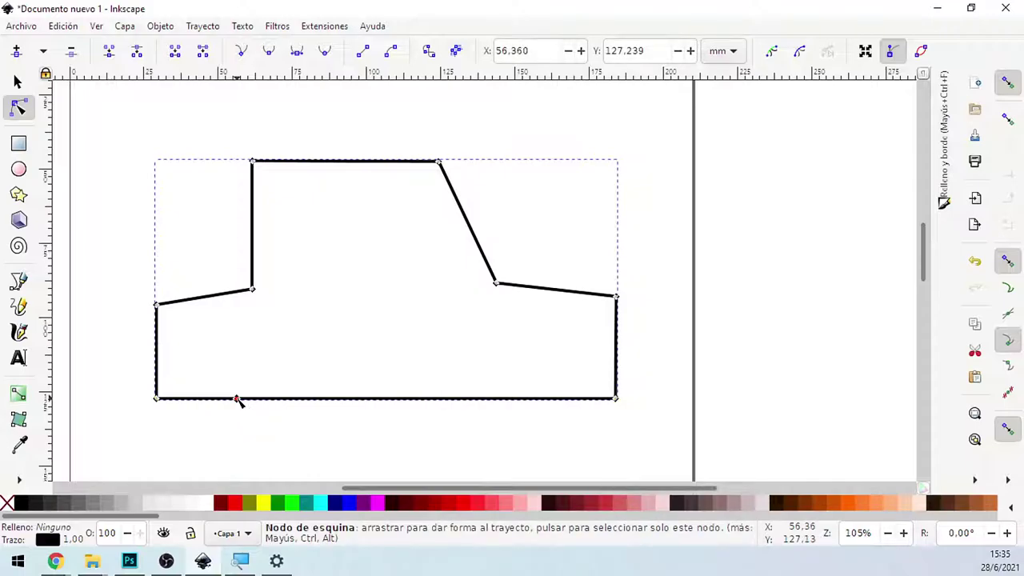
click(527, 401)
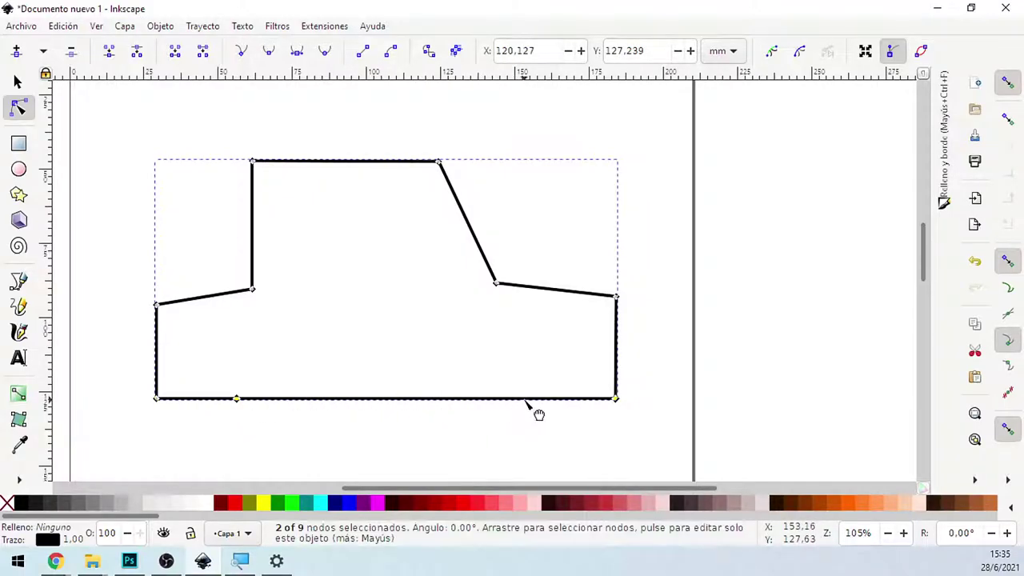
double_click(524, 399)
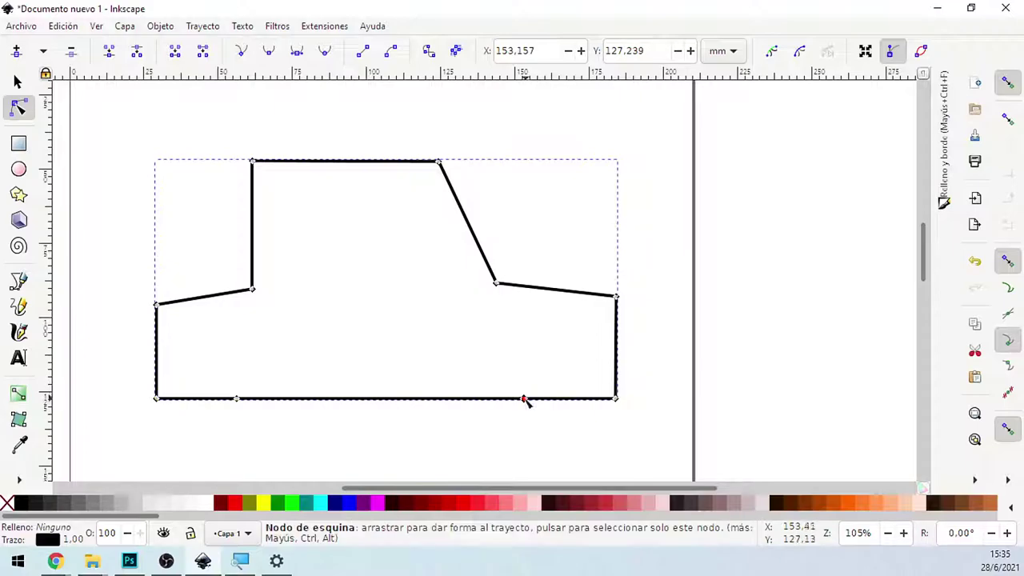
drag(525, 399, 520, 350)
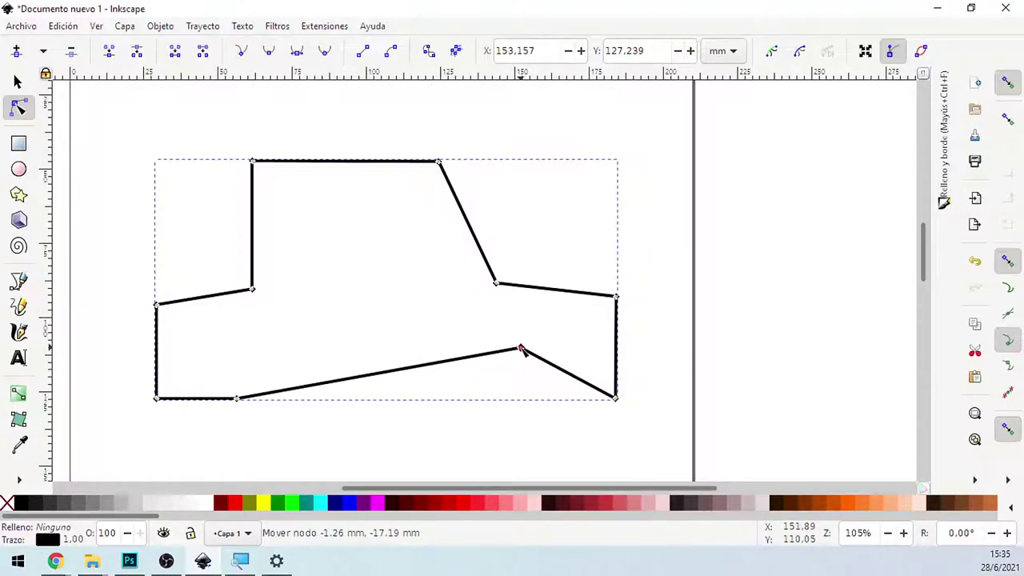
drag(521, 350, 521, 350)
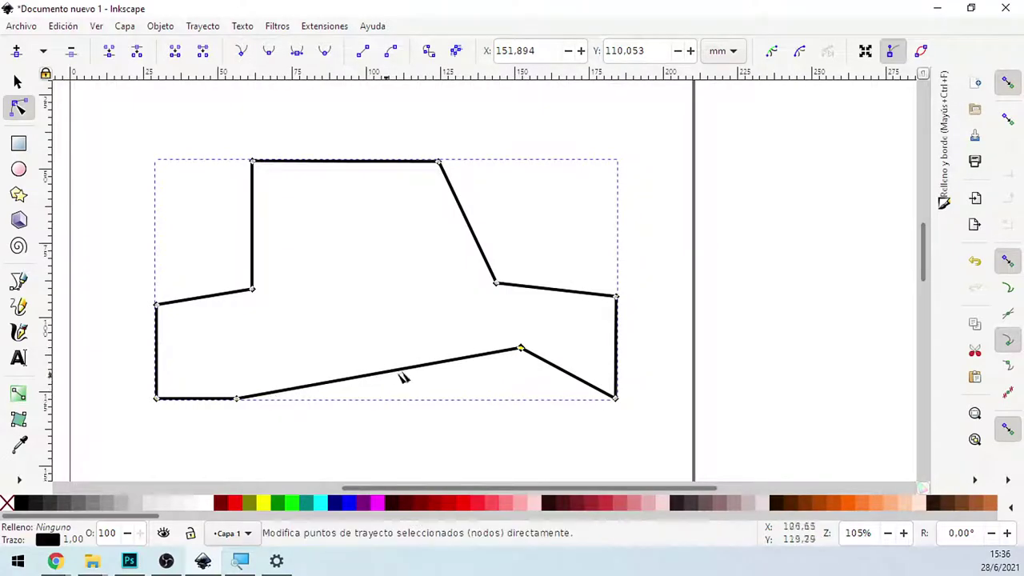
Step: Add base nodes on both notch slopes, pull them onto the baseline, and centre the peak
click(456, 361)
double_click(454, 361)
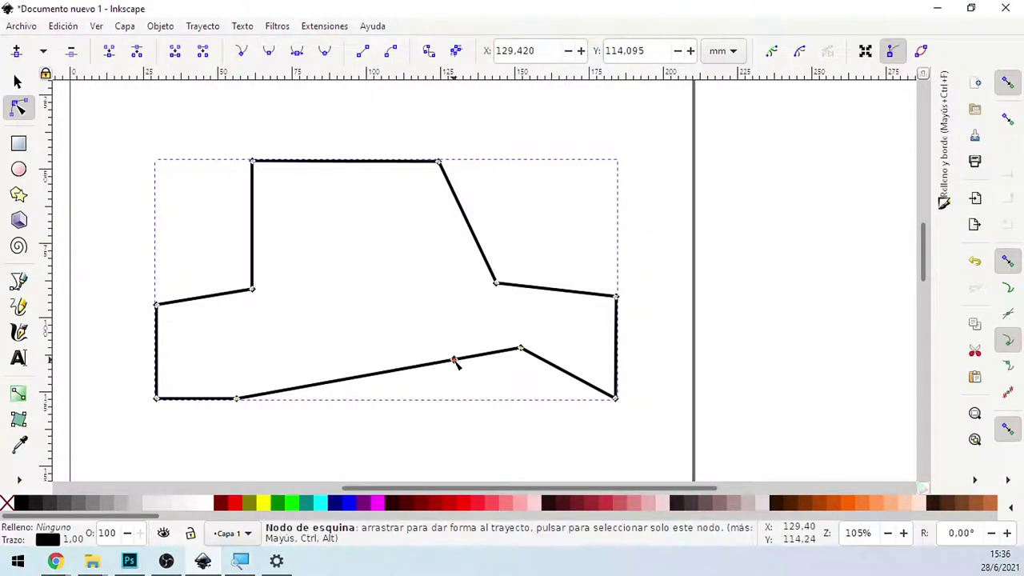
drag(455, 361, 461, 396)
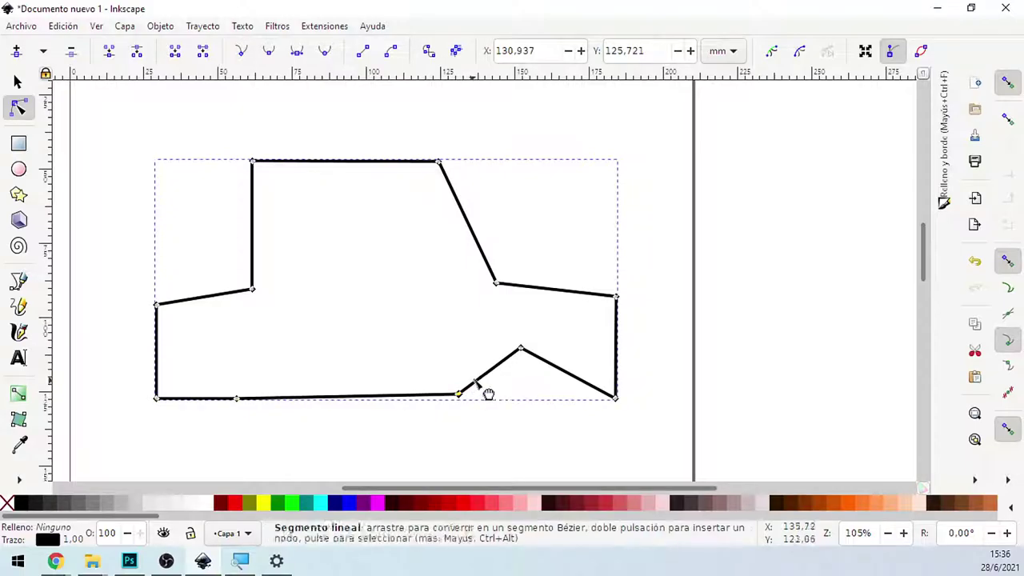
drag(521, 349, 495, 349)
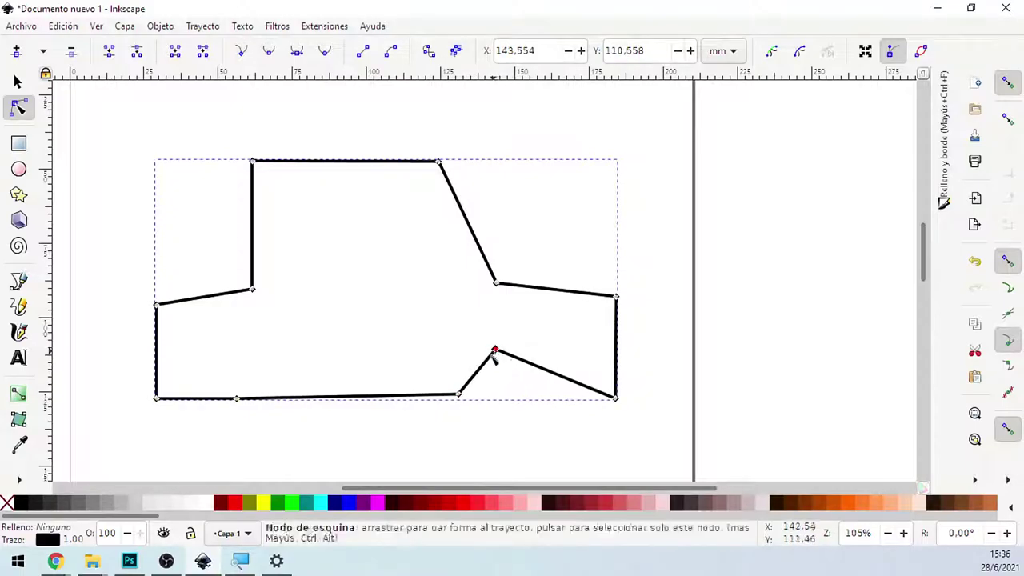
drag(462, 397, 440, 399)
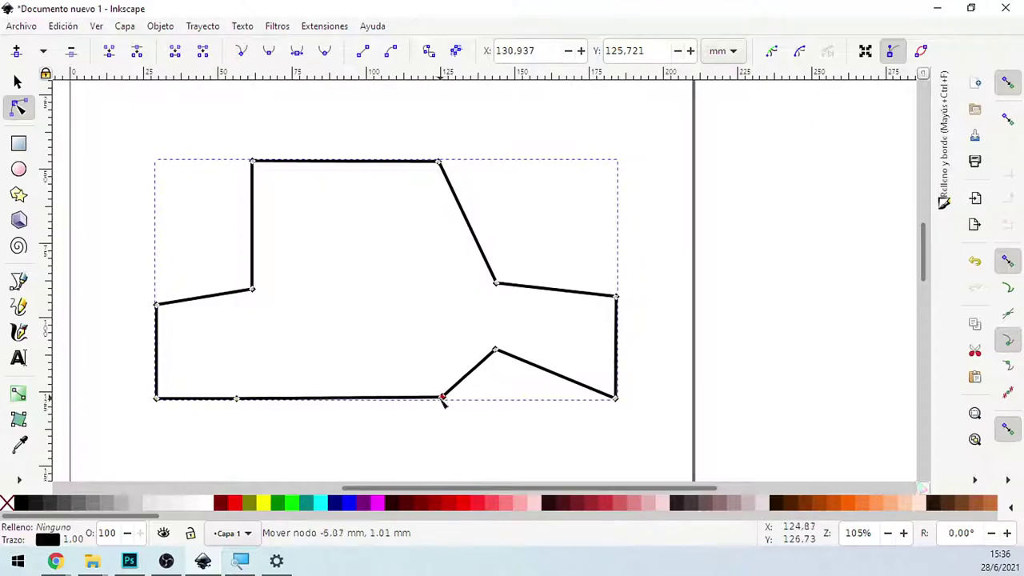
drag(495, 349, 471, 352)
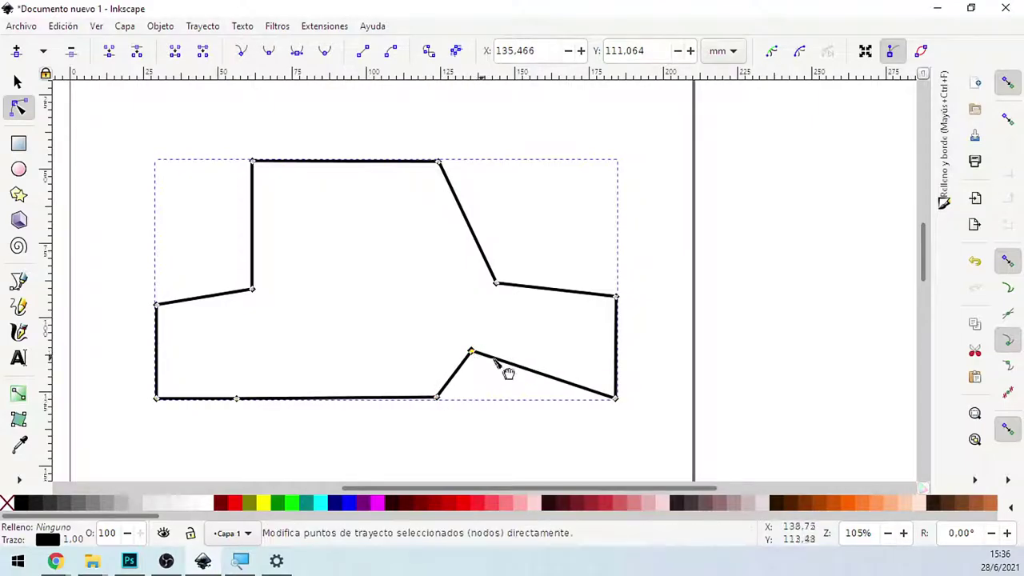
click(536, 373)
double_click(535, 373)
drag(536, 373, 552, 398)
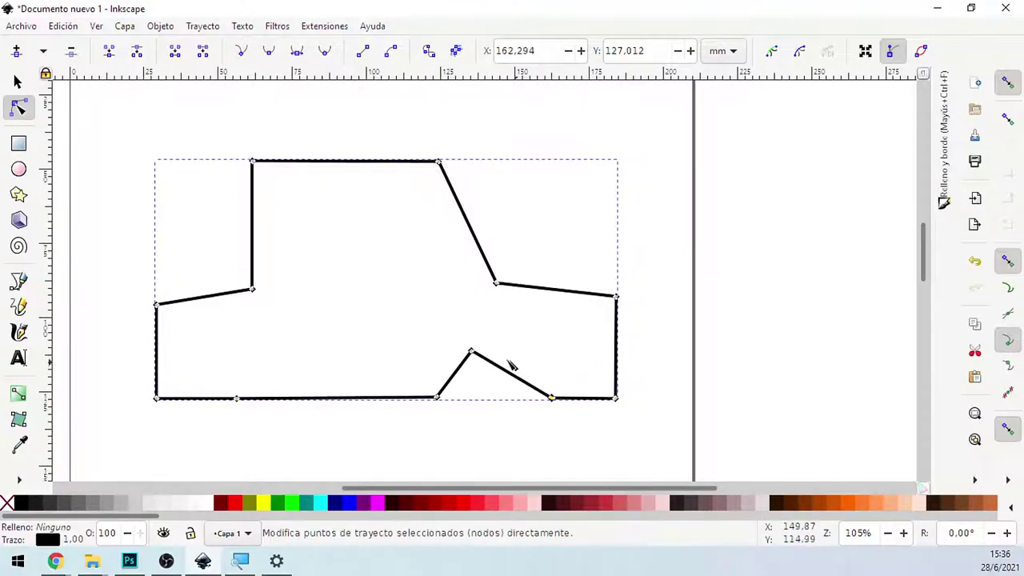
drag(471, 352, 487, 349)
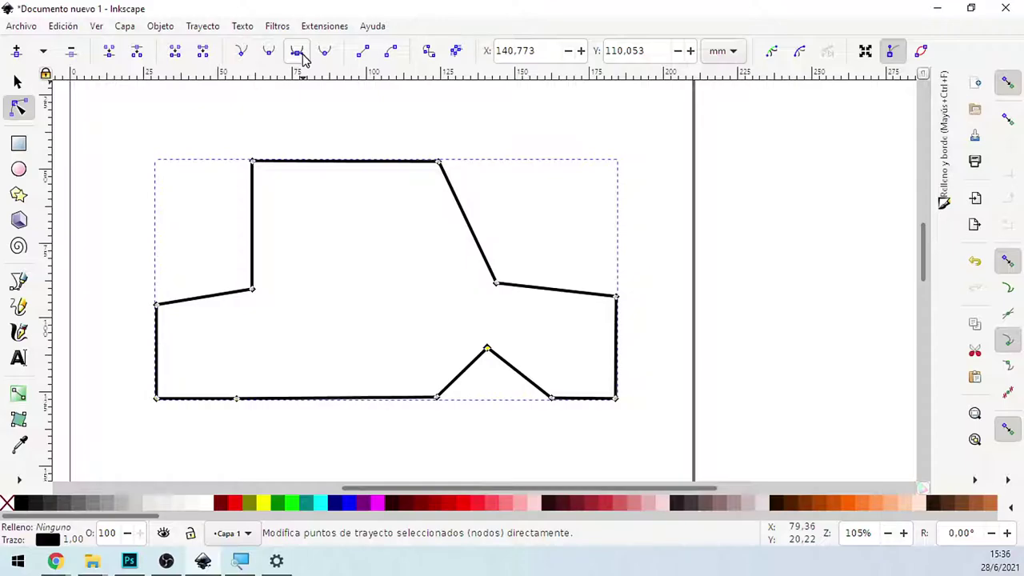
Step: Make the arch's peak node smooth and drag its handles outward to curve the notch
click(488, 349)
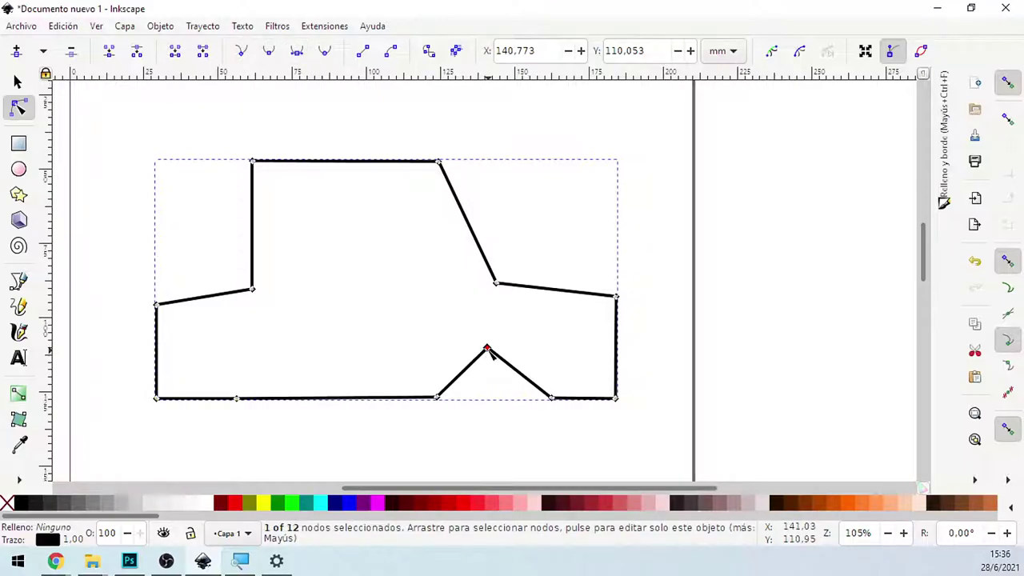
click(298, 52)
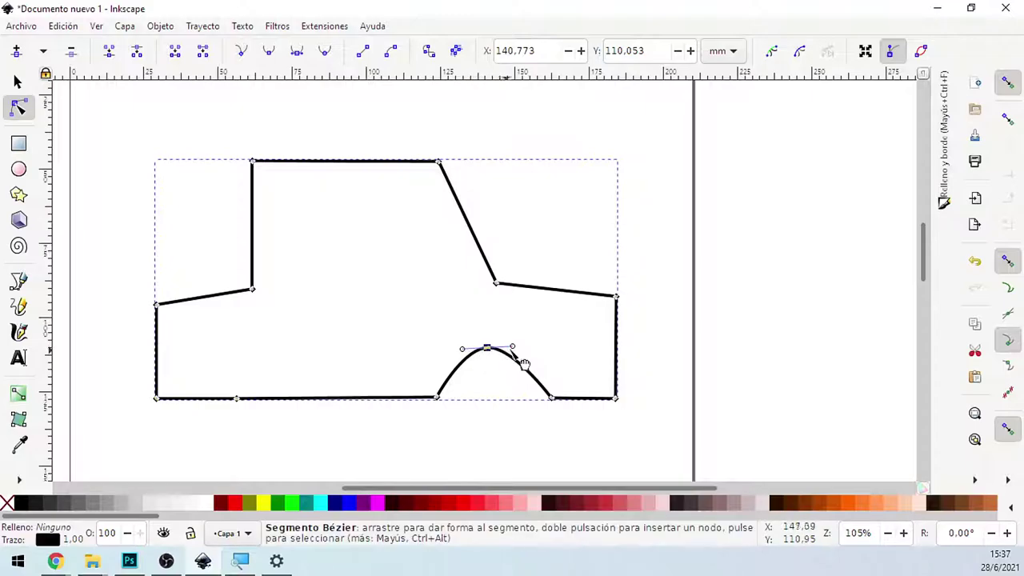
mouse_move(513, 347)
mouse_down()
mouse_move(545, 352)
mouse_move(526, 350)
mouse_up()
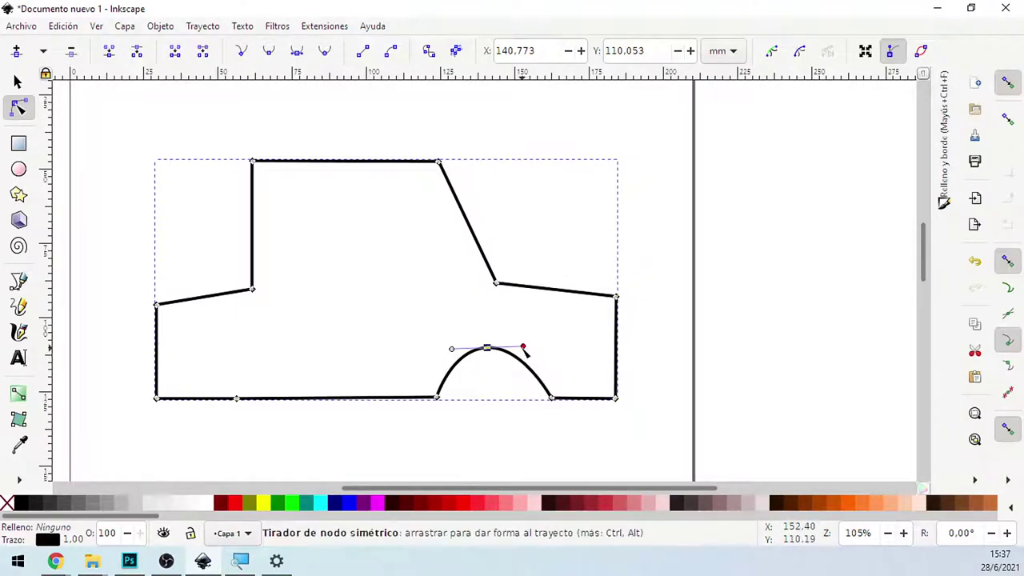
drag(526, 352, 540, 347)
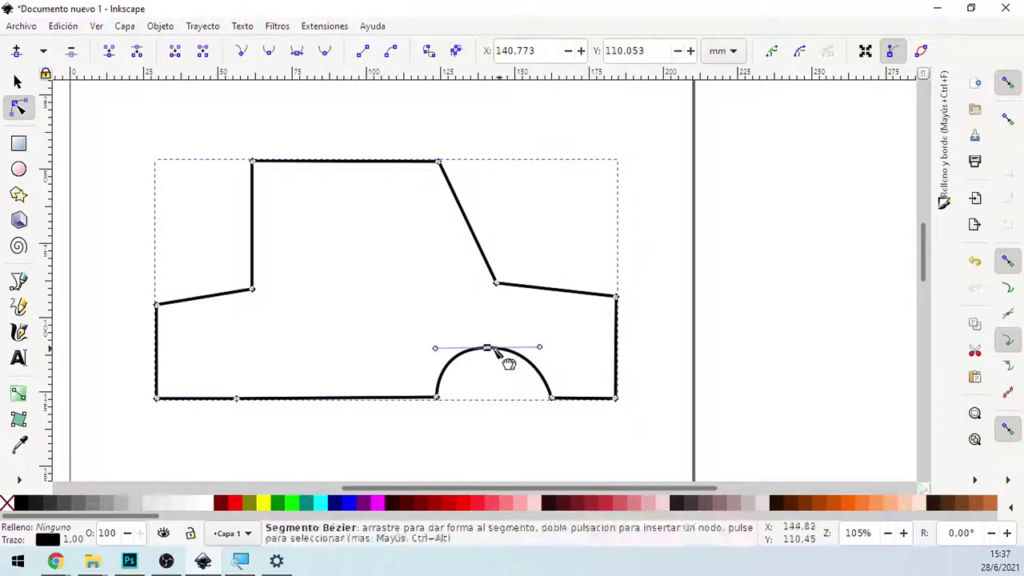
drag(437, 349, 423, 351)
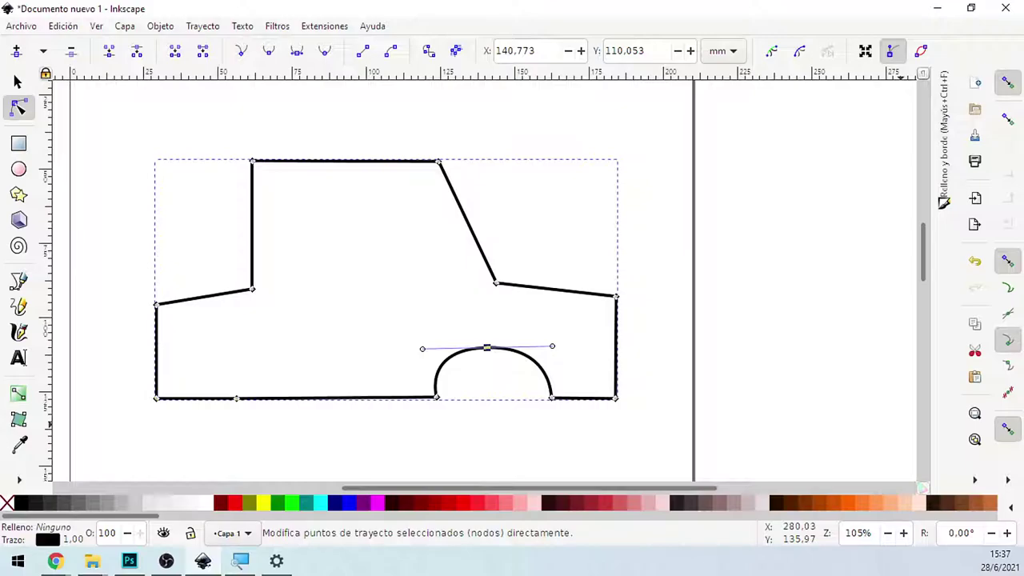
drag(423, 349, 427, 352)
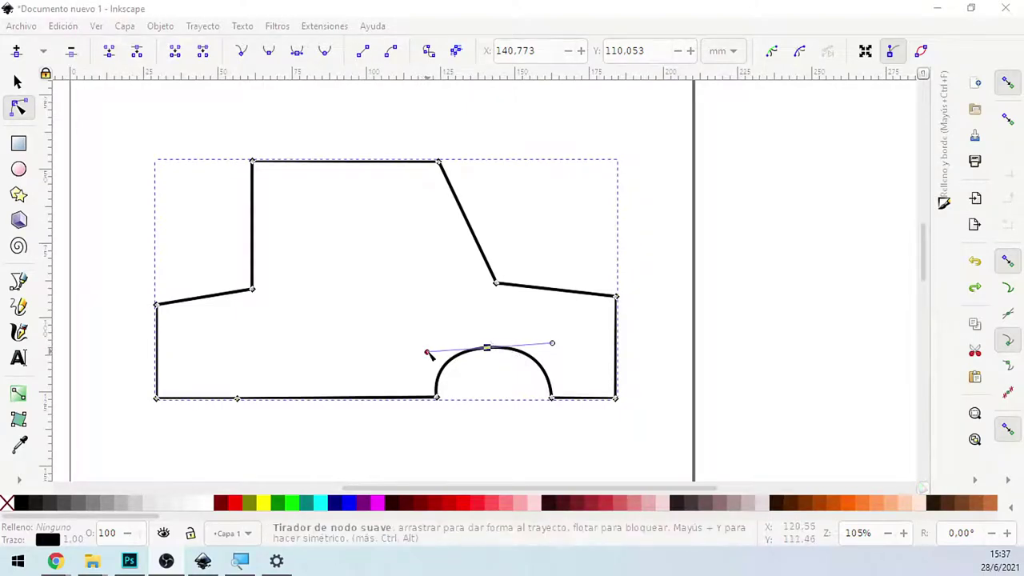
drag(560, 349, 548, 344)
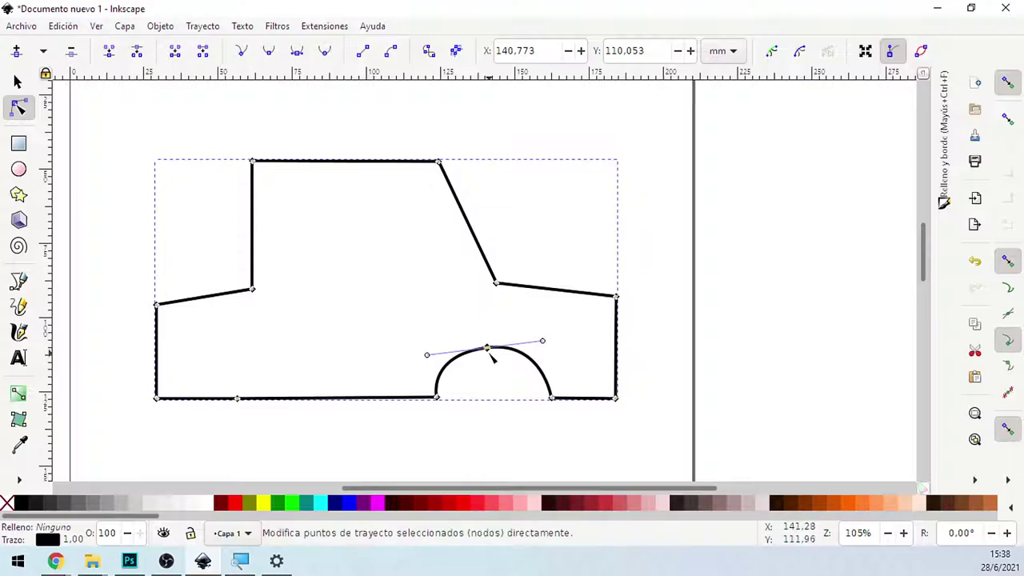
Step: Re-smooth the peak node and stretch both handles wider into a rounded arch
click(244, 53)
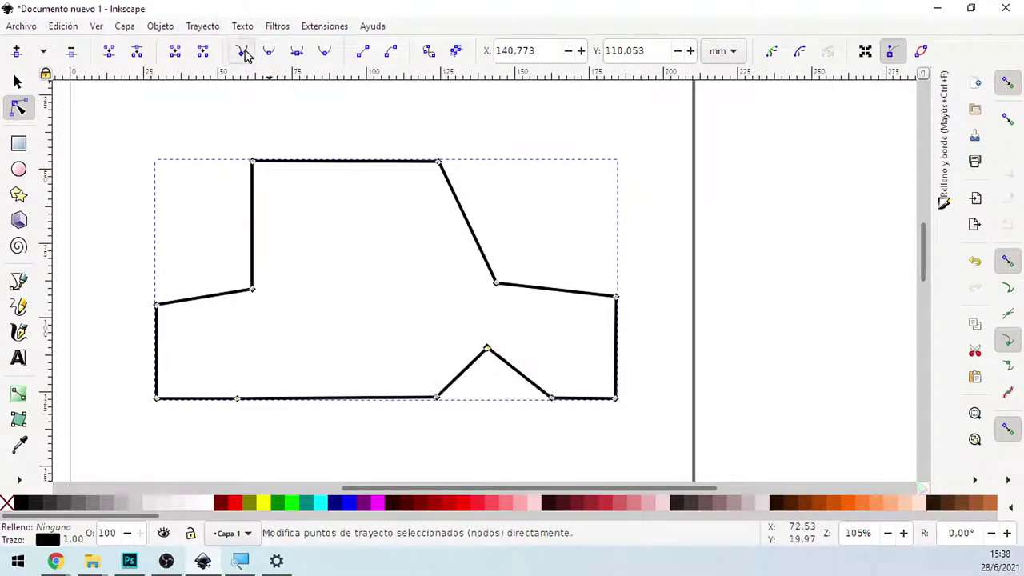
click(325, 53)
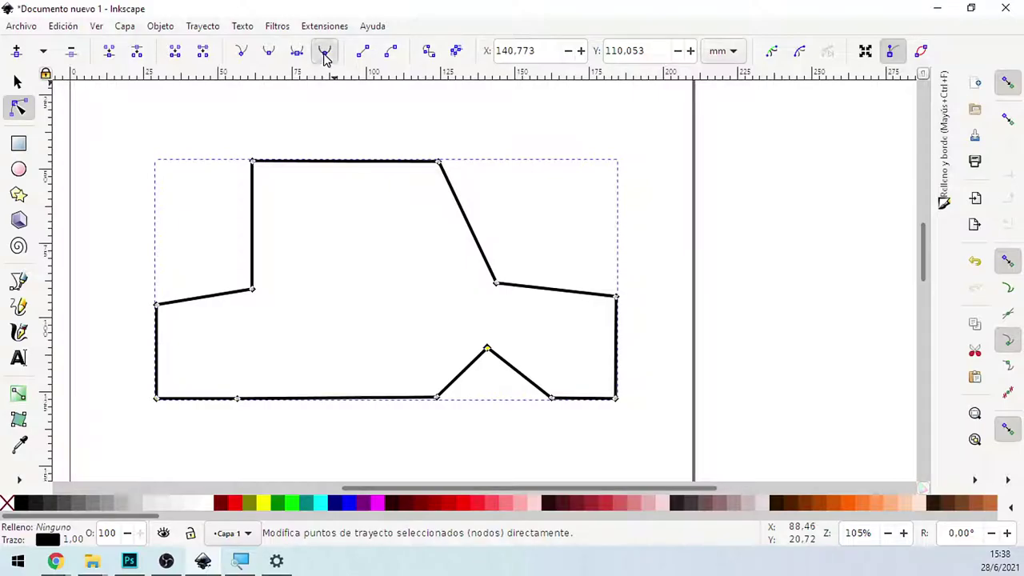
drag(516, 348, 552, 341)
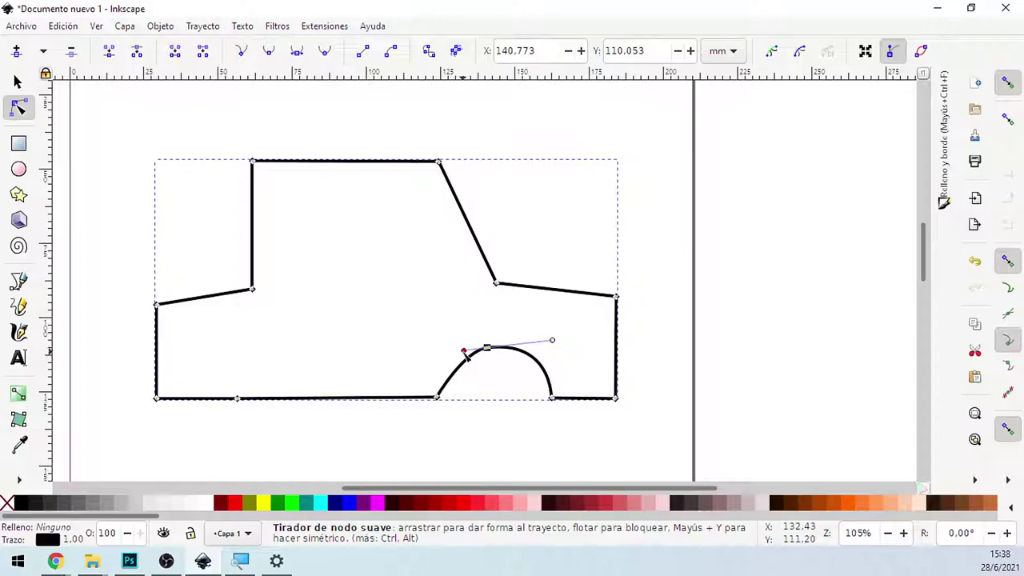
drag(464, 352, 430, 351)
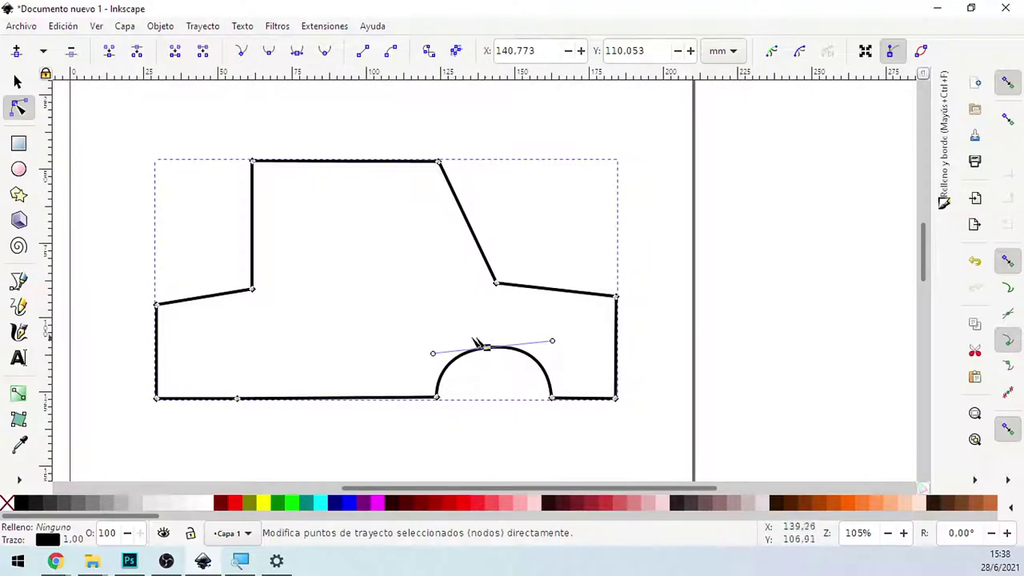
click(238, 399)
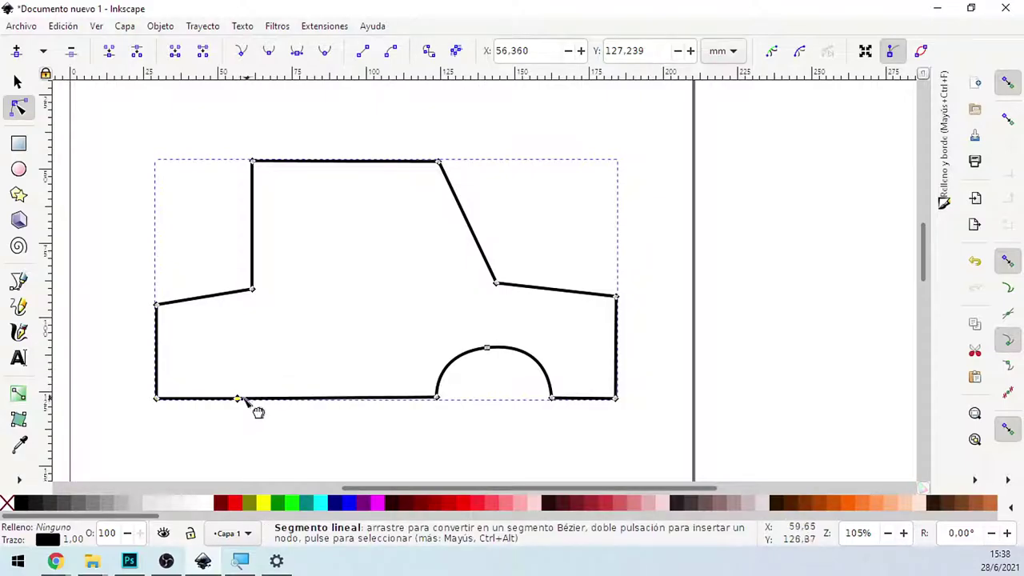
Step: Raise a left bottom-edge node into a peak and add two base nodes on the bottom edge
drag(238, 398, 238, 339)
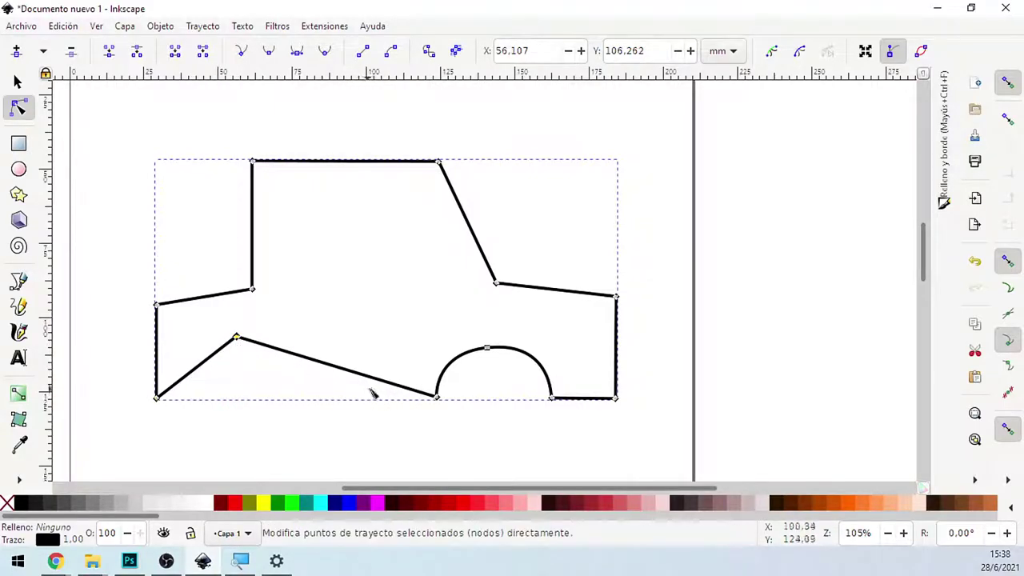
double_click(199, 369)
drag(200, 369, 203, 397)
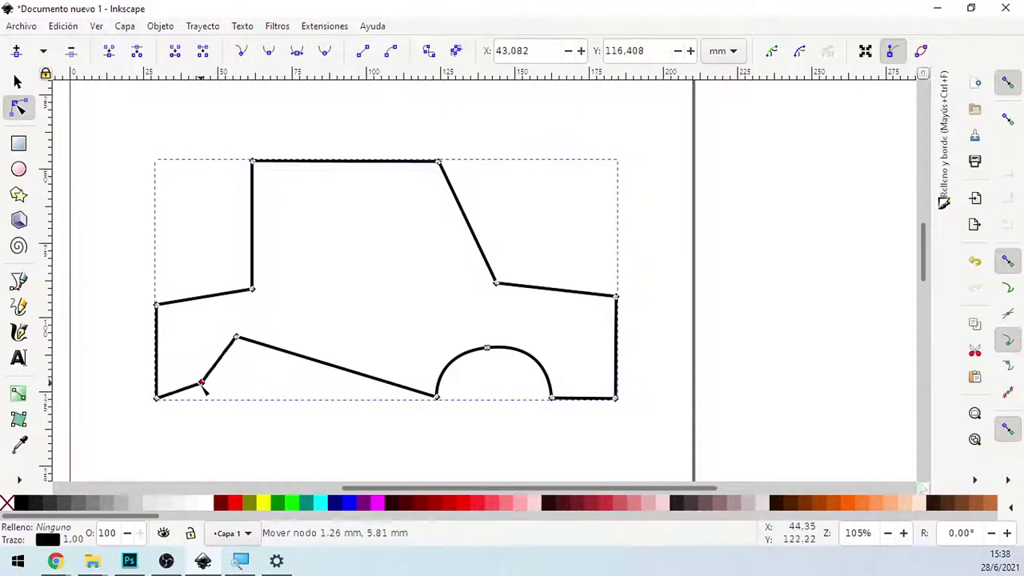
double_click(321, 362)
drag(321, 362, 316, 397)
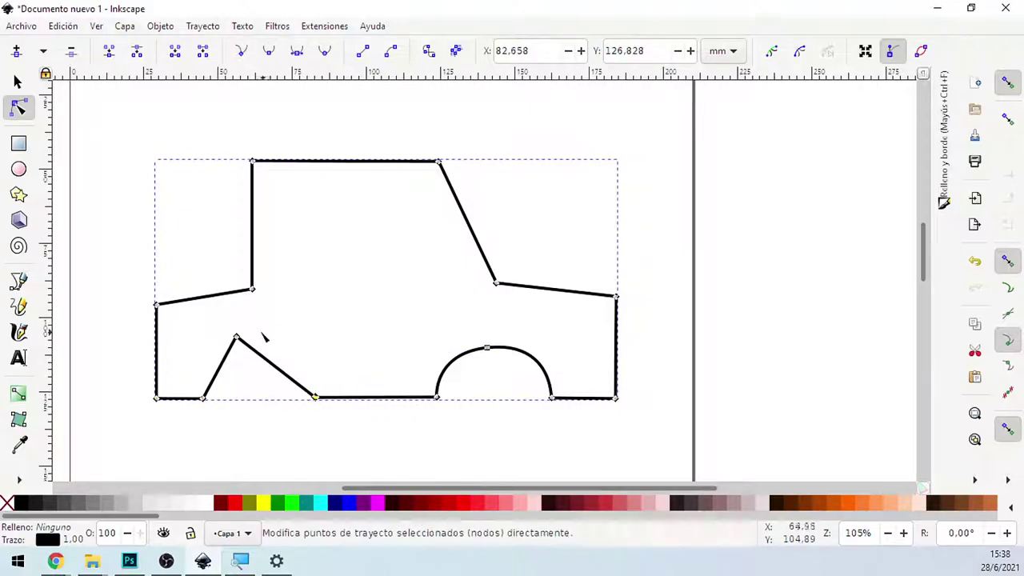
Step: Smooth the new peak node and pull its handles out into a rounded arch
click(238, 339)
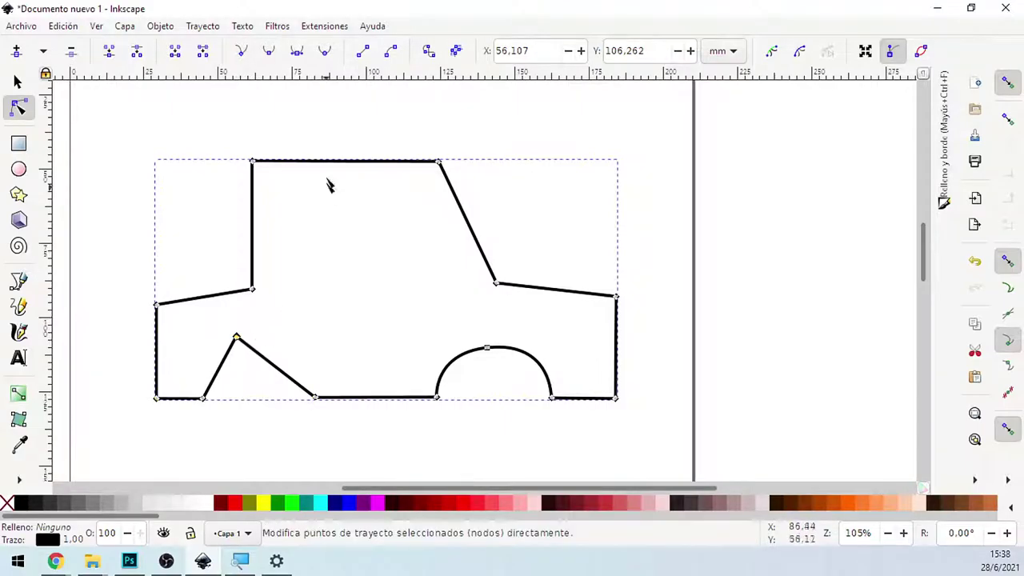
click(326, 52)
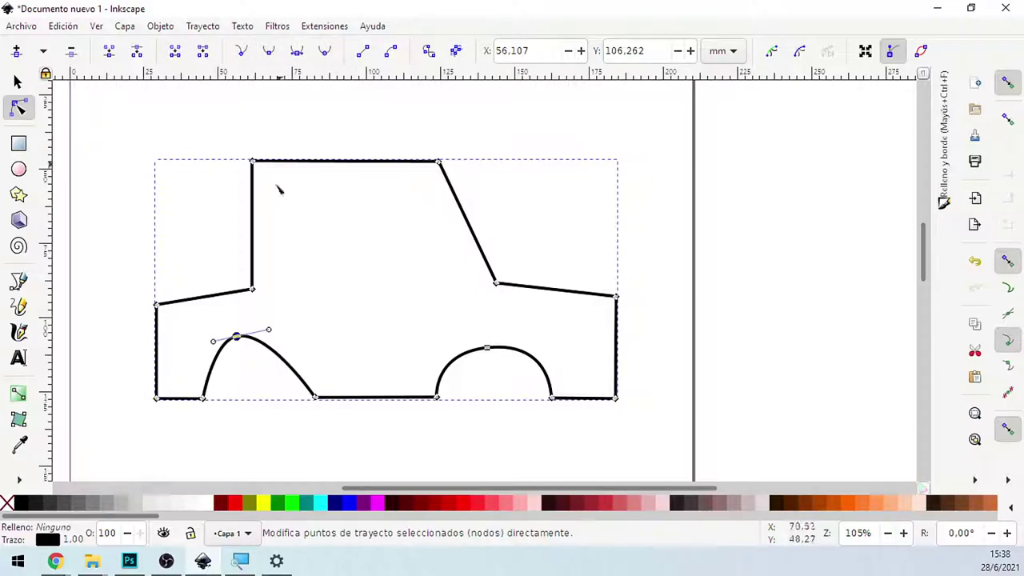
drag(270, 331, 304, 330)
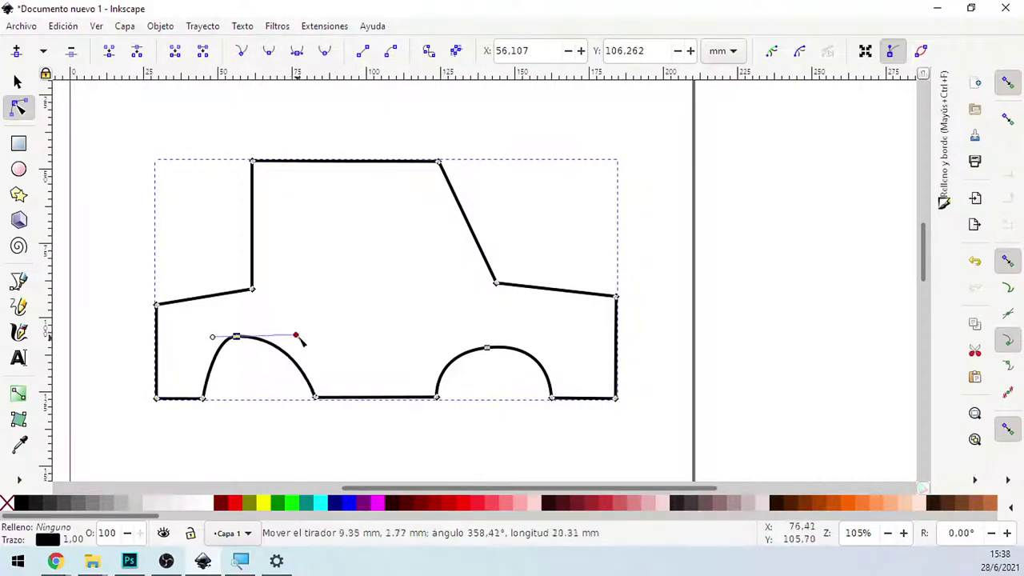
mouse_move(213, 338)
mouse_down()
mouse_move(179, 342)
mouse_move(245, 355)
mouse_up()
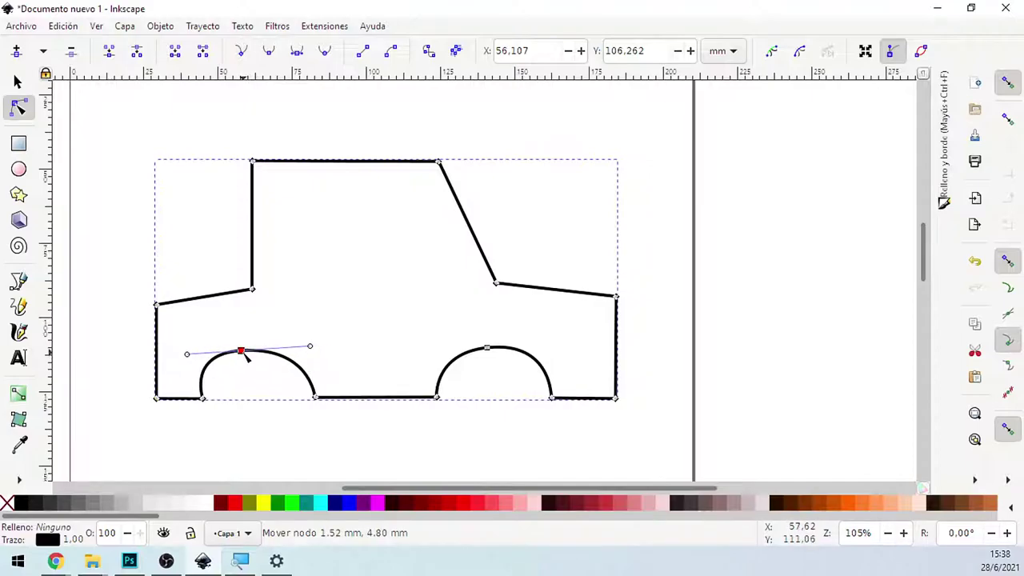
click(695, 355)
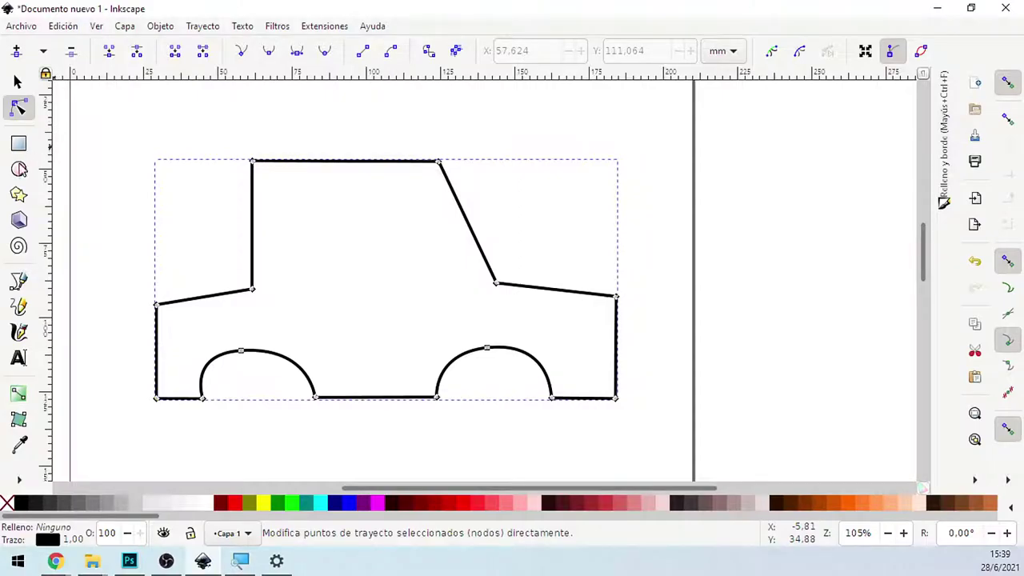
Step: Draw a 33.097 × 30.570 mm wheel circle and nudge it into the left arch
click(19, 169)
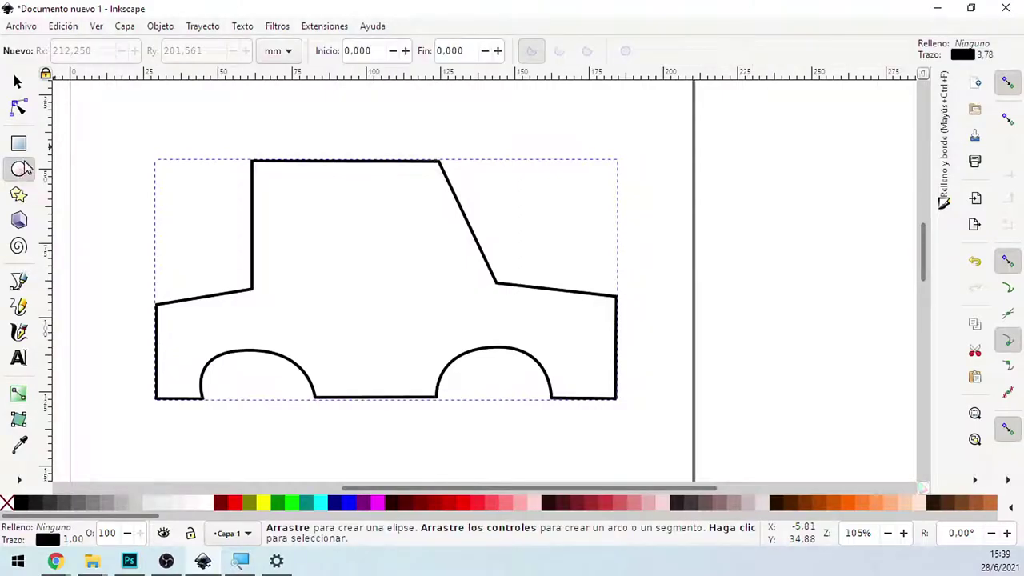
drag(210, 363, 311, 453)
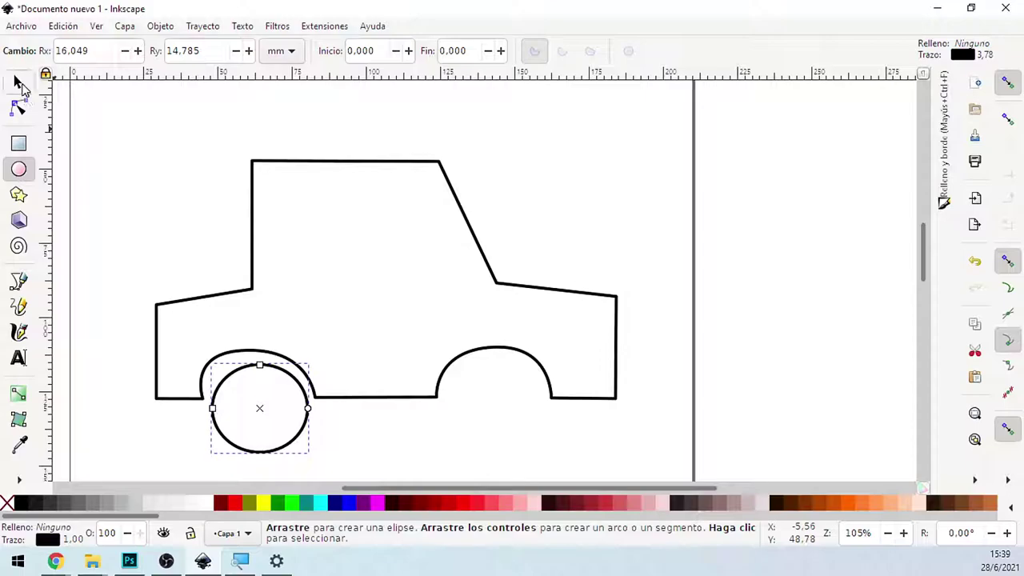
click(19, 82)
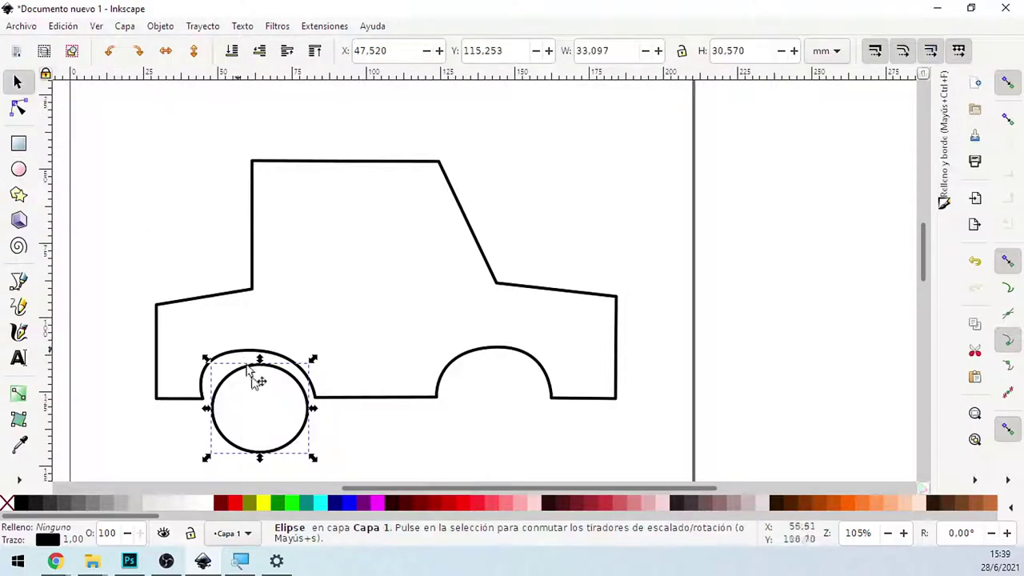
click(243, 390)
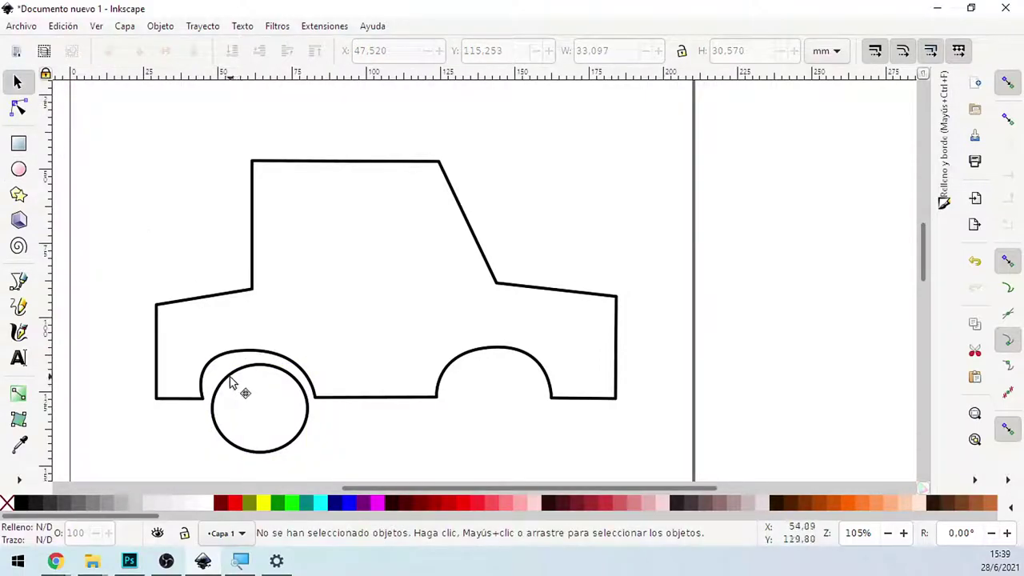
drag(230, 381, 223, 378)
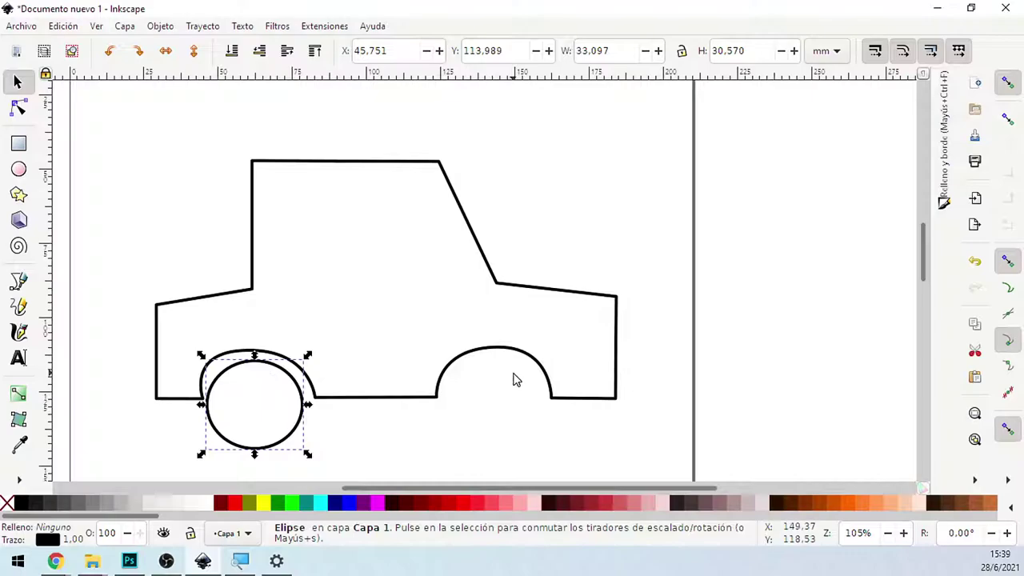
Step: Copy and paste the wheel circle, moving the copy onto the page
click(62, 26)
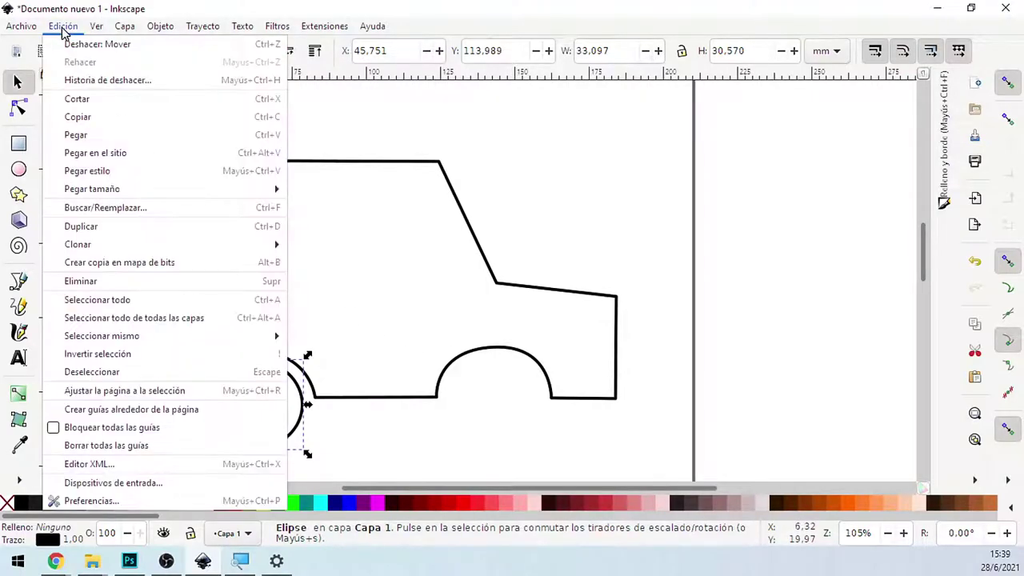
click(77, 117)
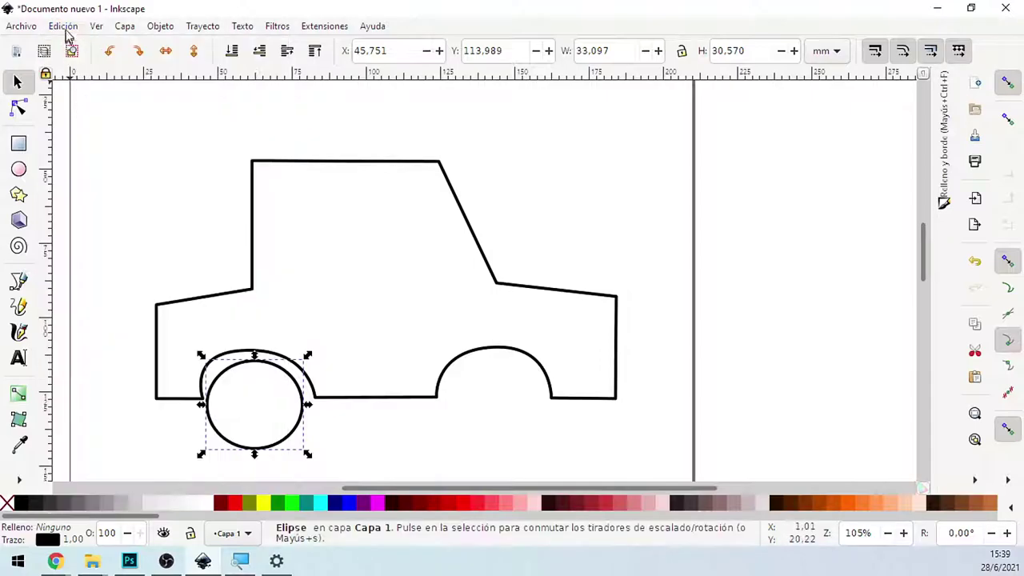
click(62, 26)
click(80, 135)
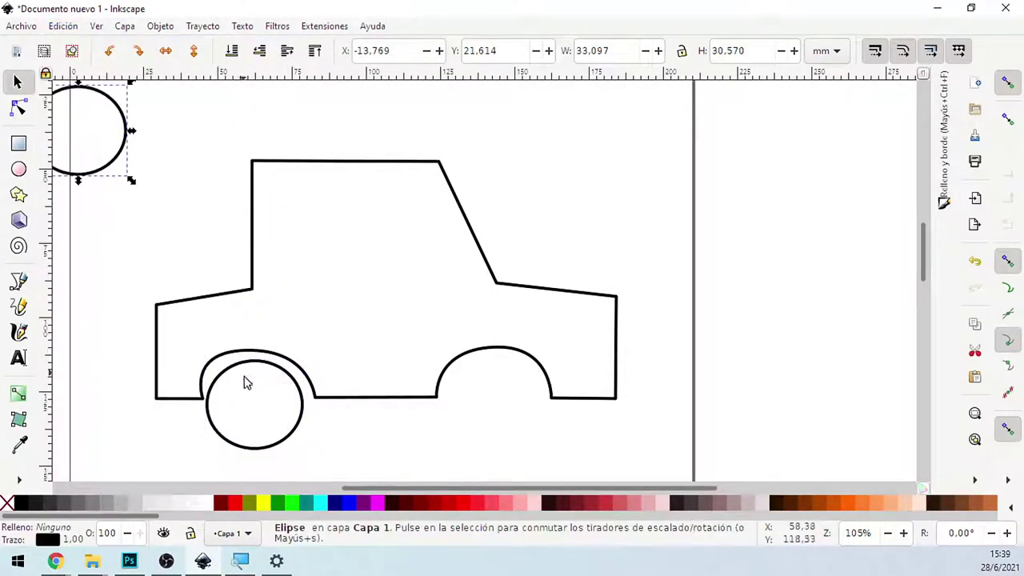
mouse_move(100, 140)
mouse_down()
mouse_move(120, 167)
mouse_move(198, 214)
mouse_up()
click(216, 209)
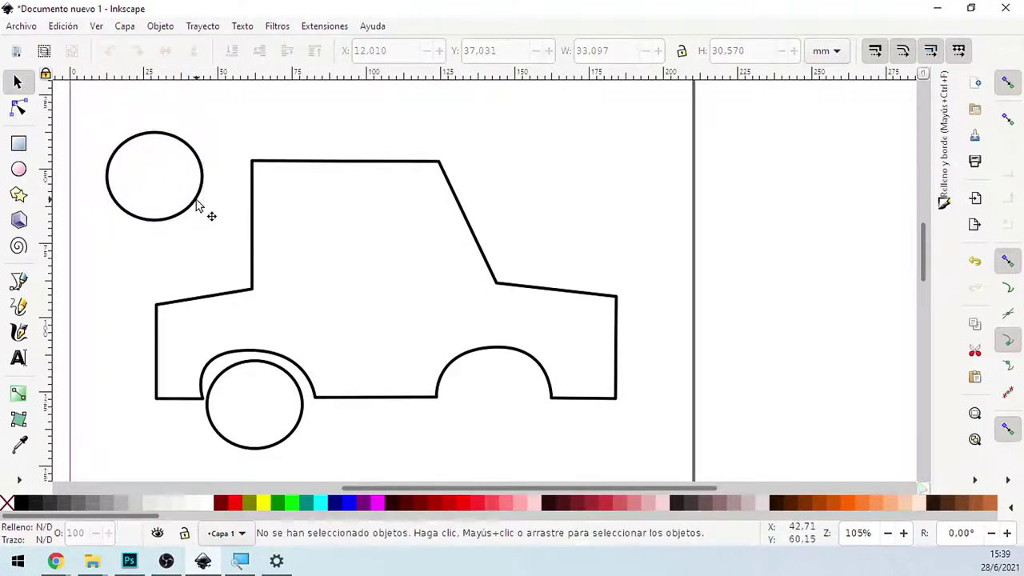
Step: Drag the copied wheel into the right wheel arch
mouse_move(165, 178)
mouse_down()
mouse_move(213, 201)
mouse_move(176, 184)
mouse_up()
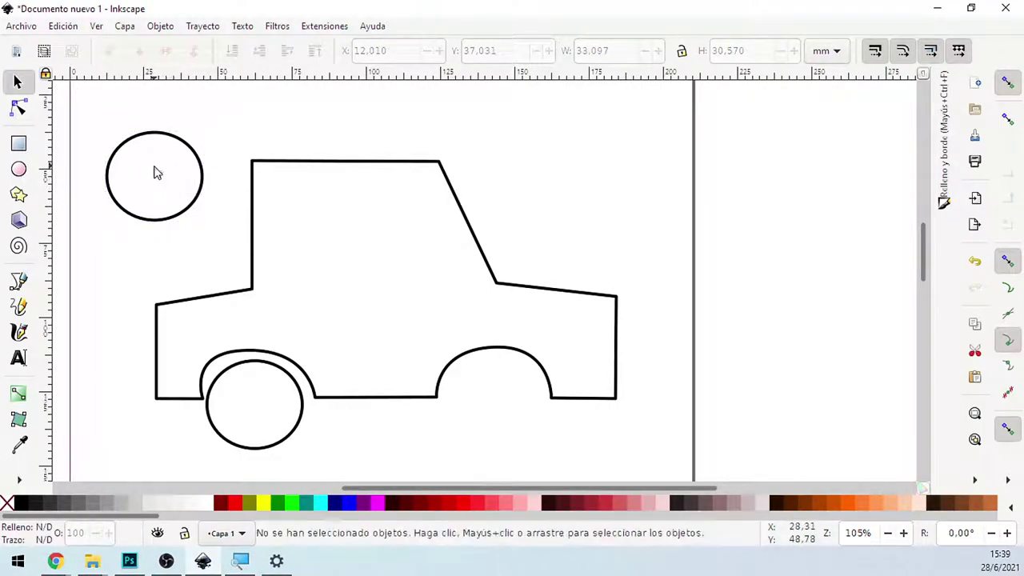
click(202, 192)
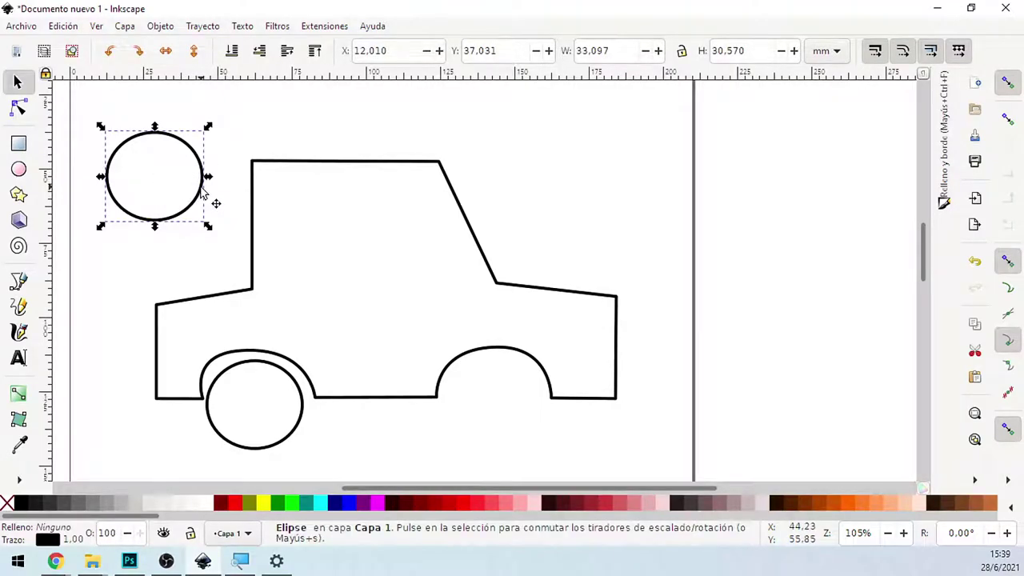
drag(204, 196, 209, 199)
drag(238, 113, 83, 263)
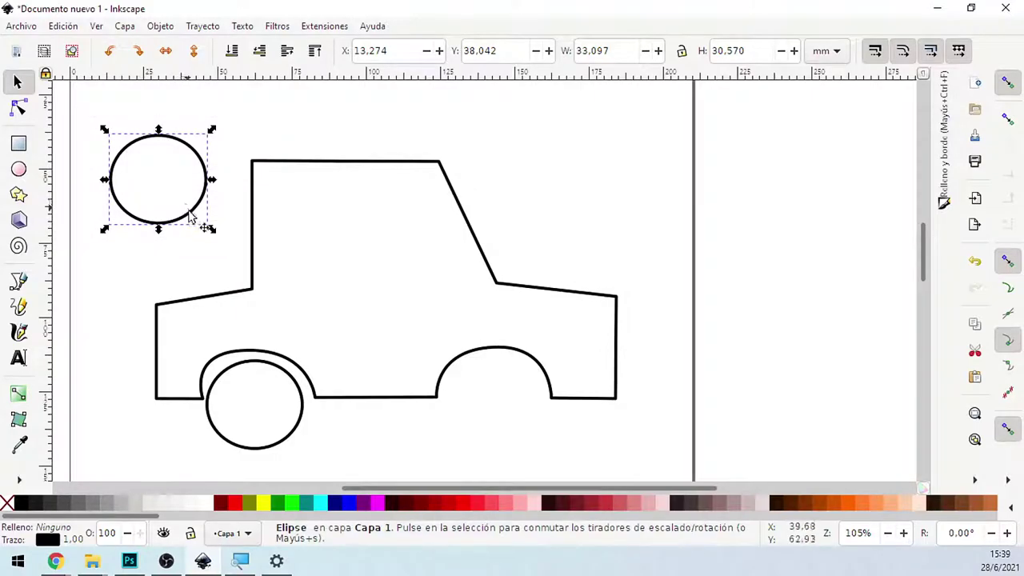
mouse_move(191, 215)
mouse_down()
mouse_move(457, 370)
mouse_move(526, 436)
mouse_up()
click(687, 396)
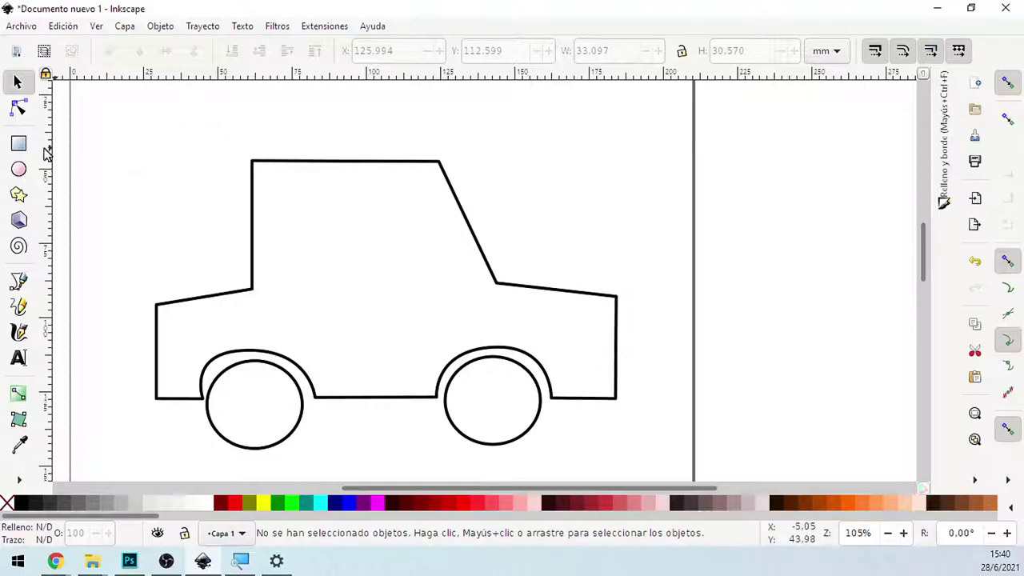
Step: Draw the rear side-window rectangle, convert it to a path, and slant its bottom-right corner left
click(19, 145)
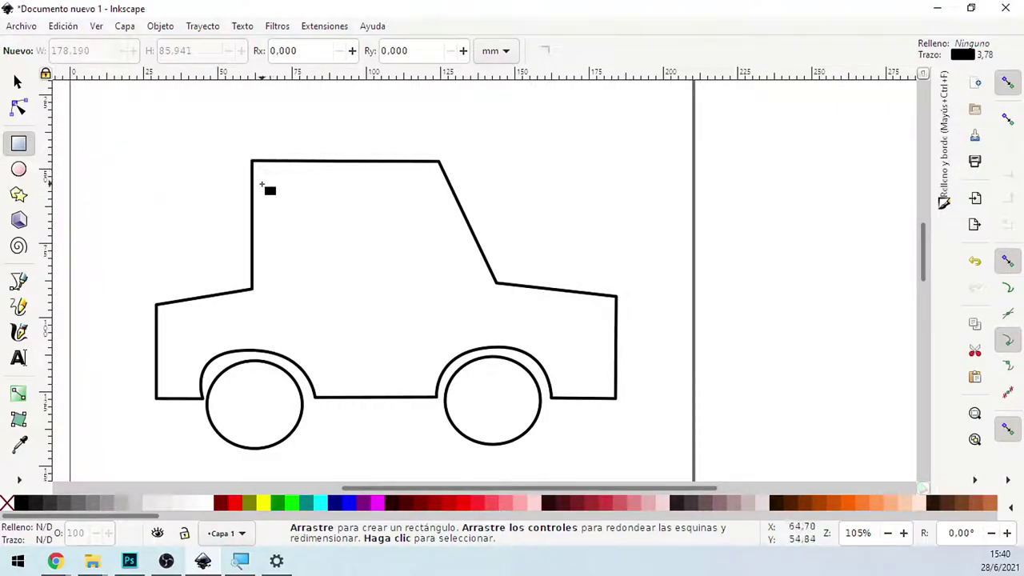
mouse_move(258, 181)
mouse_down()
mouse_move(315, 278)
mouse_move(334, 290)
mouse_up()
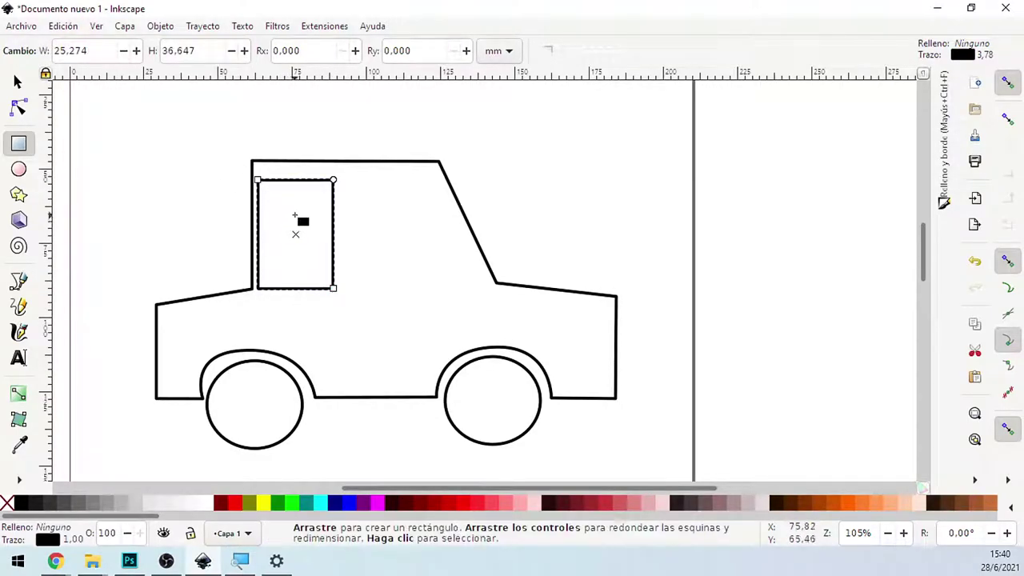
click(19, 109)
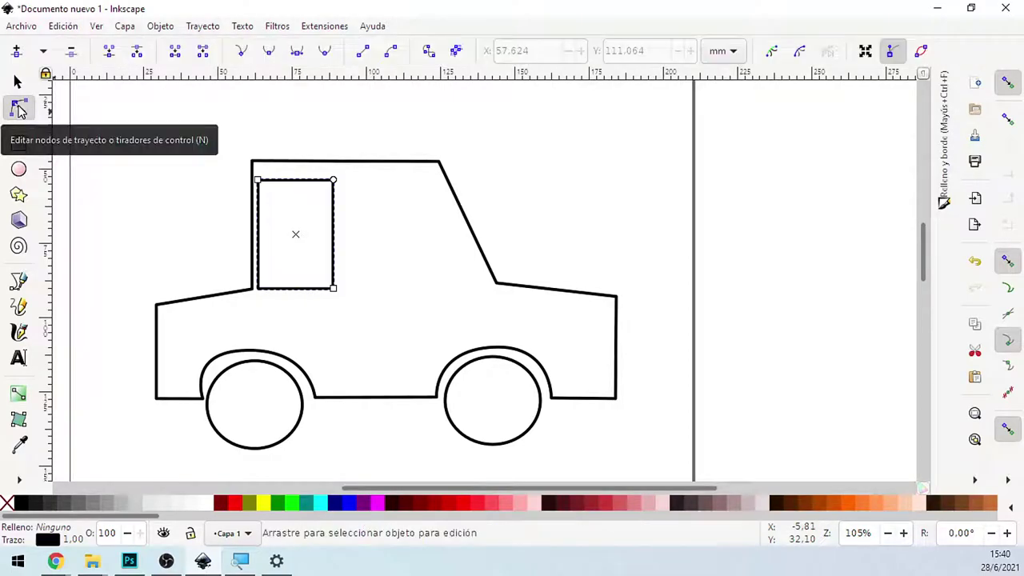
click(430, 52)
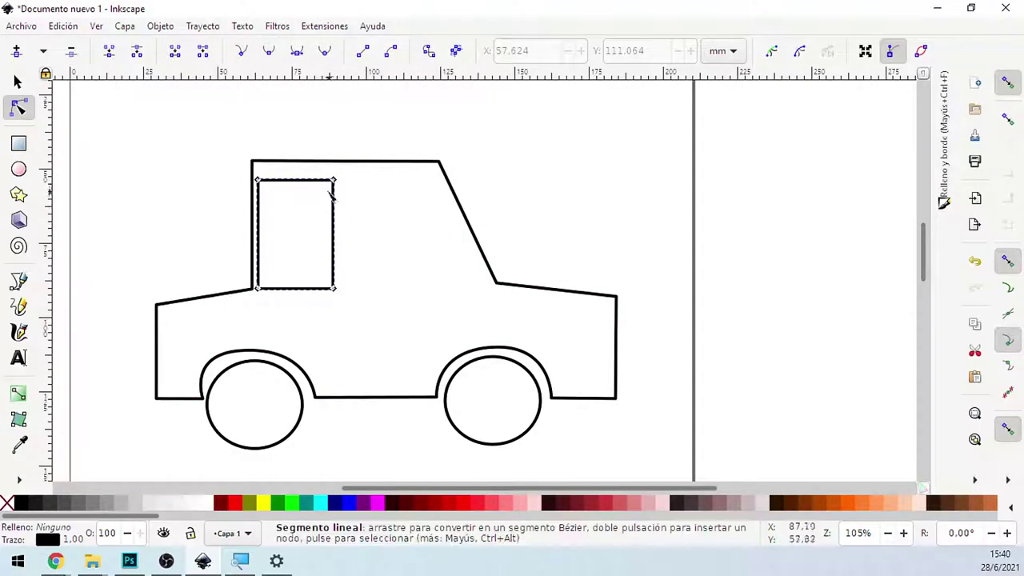
drag(335, 288, 278, 289)
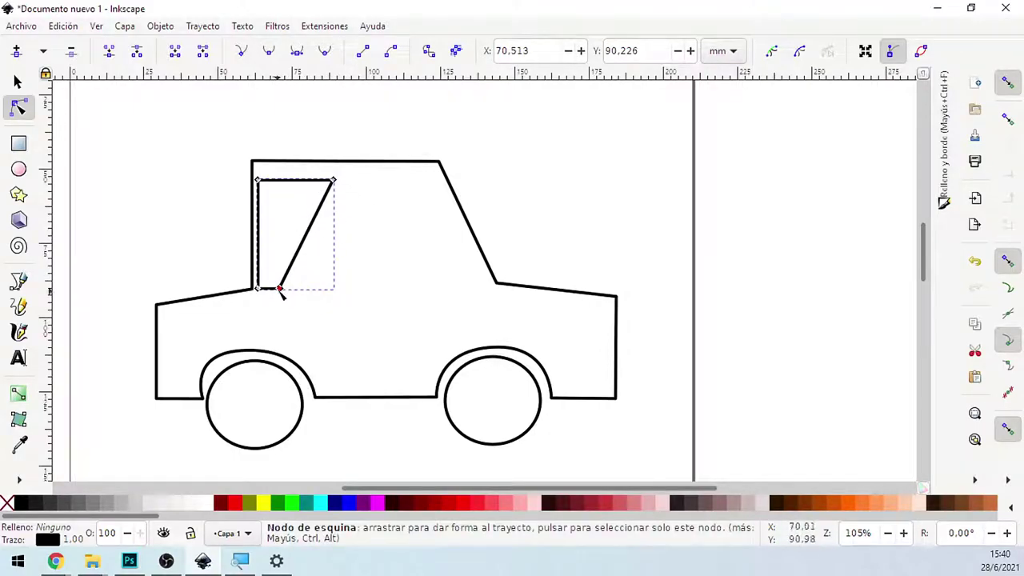
Step: Bend the slanted window edge into a smooth inward curve
click(308, 258)
drag(308, 257, 295, 243)
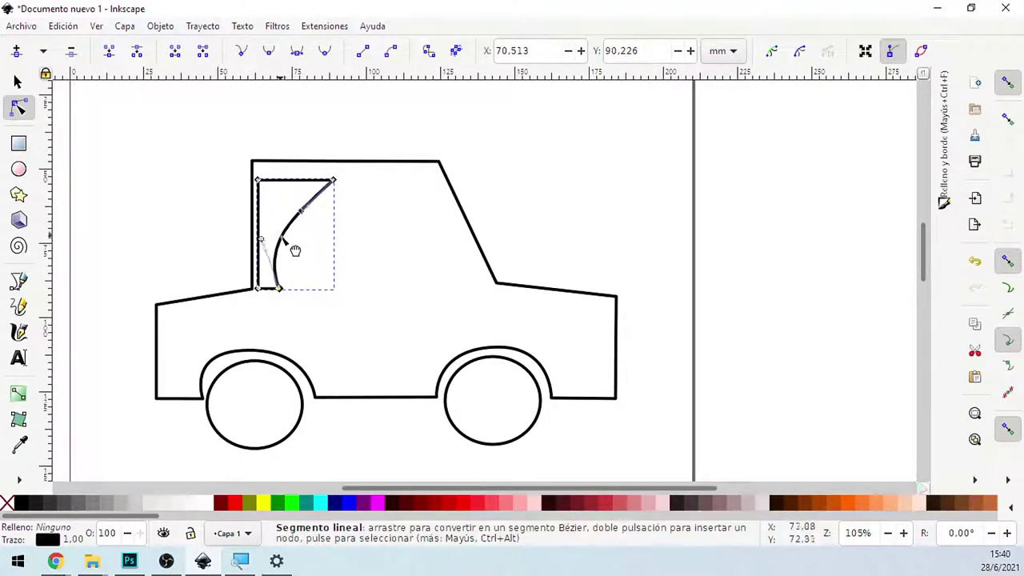
click(188, 227)
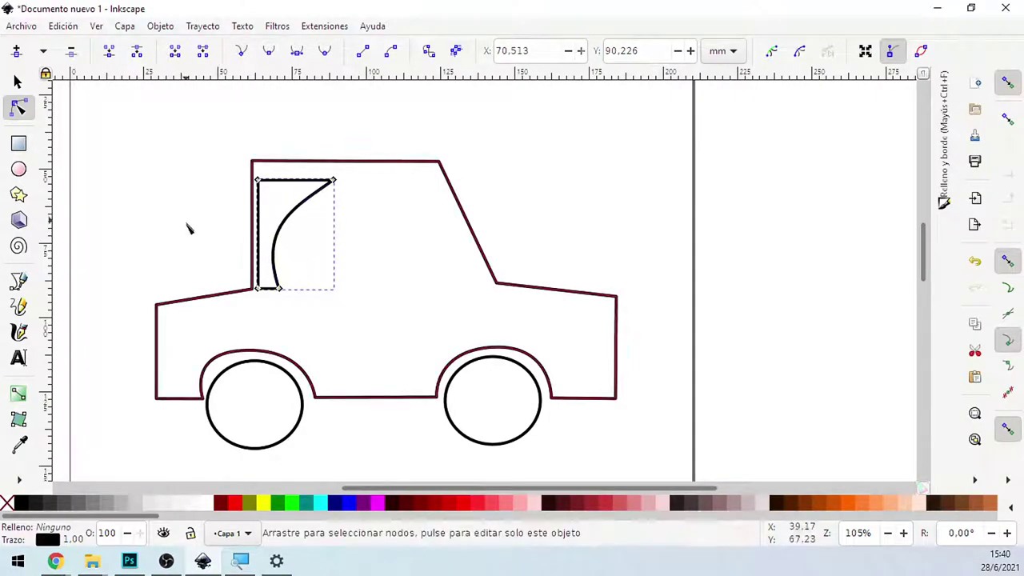
click(18, 142)
Step: Draw a 46.492 × 37.141 mm front window path with its right edge slanted along the windshield
drag(435, 180, 342, 290)
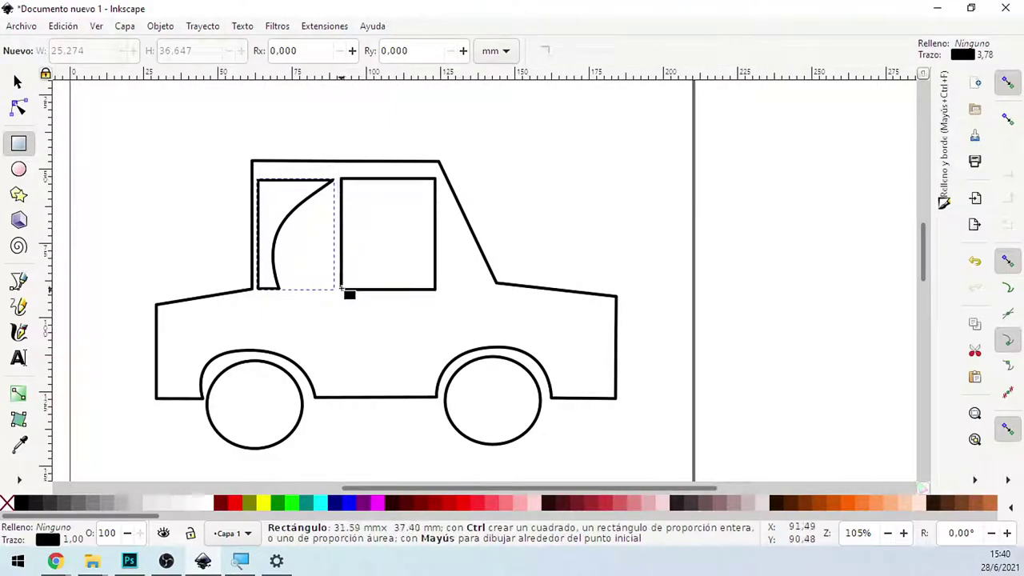
drag(349, 297, 358, 279)
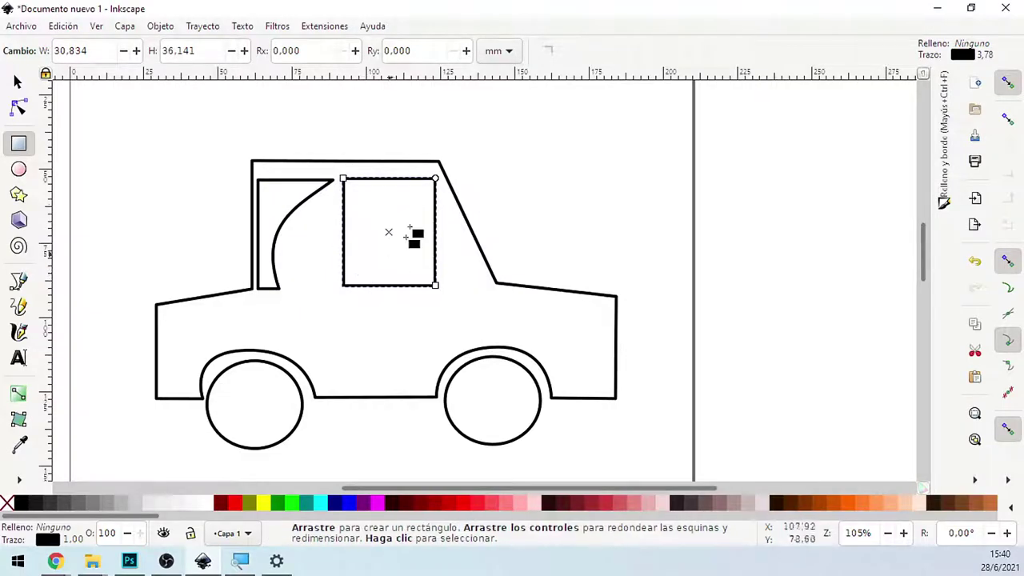
click(20, 108)
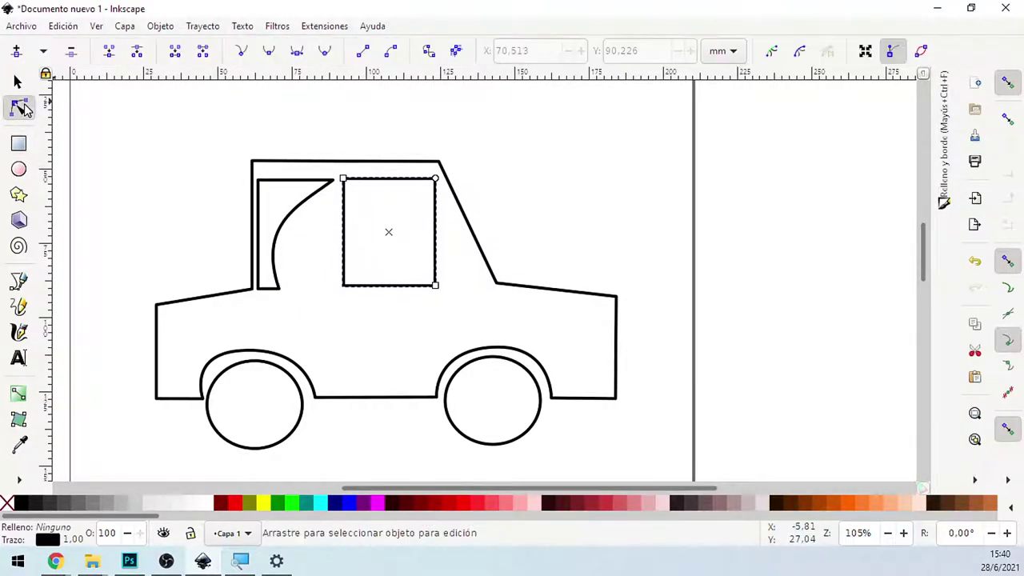
click(433, 51)
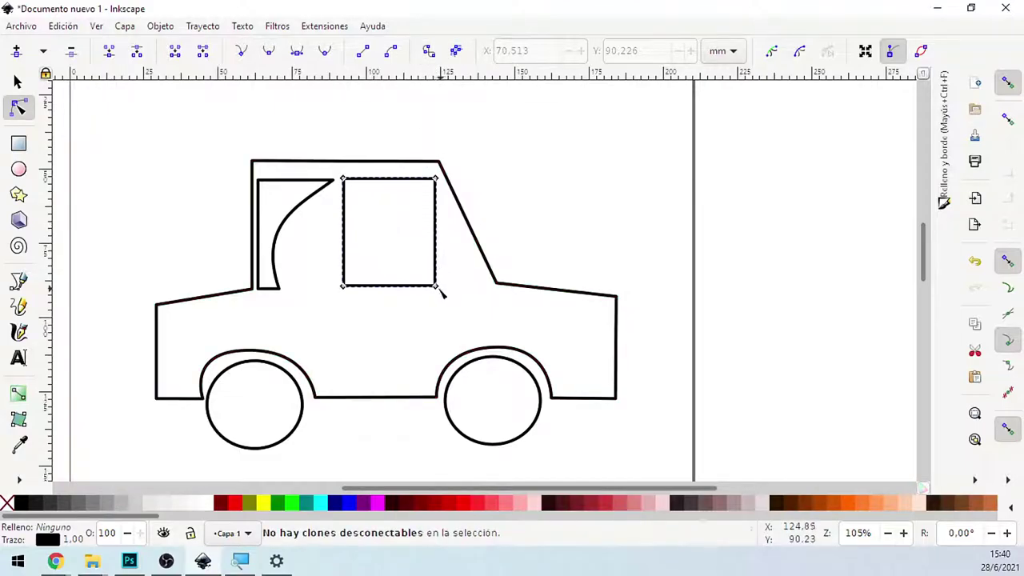
drag(437, 286, 485, 290)
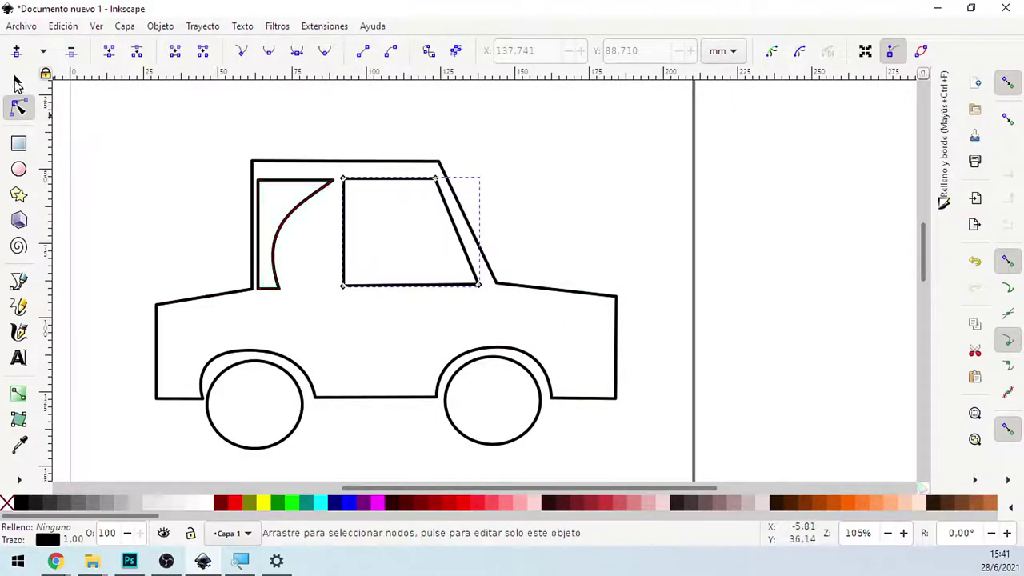
click(18, 81)
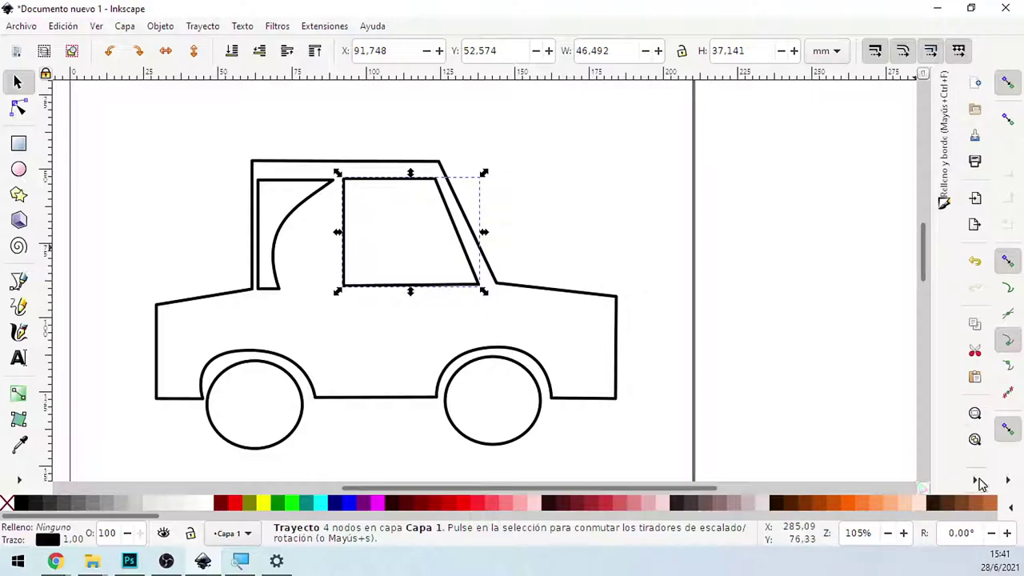
click(978, 481)
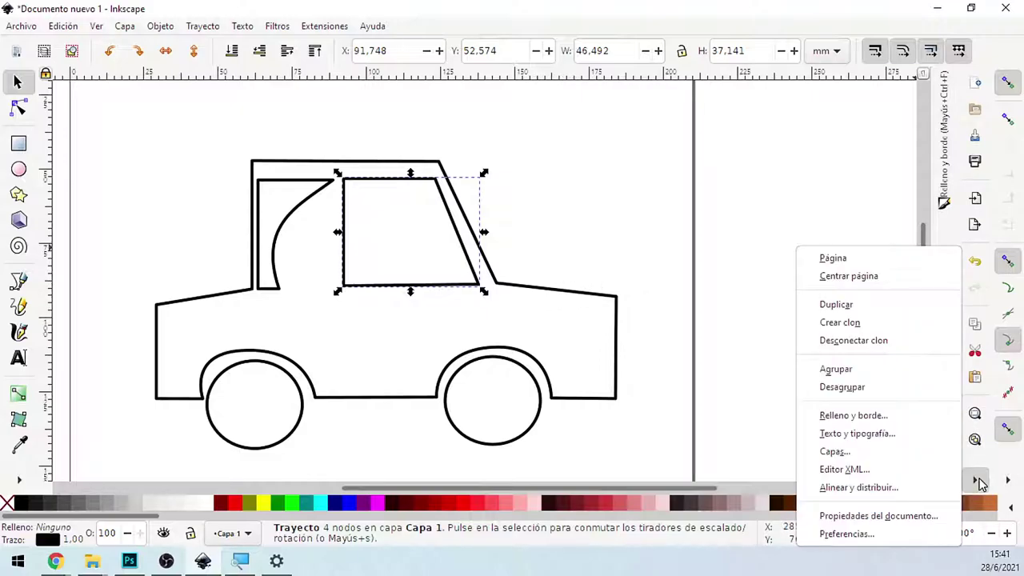
Step: Dismiss the overflow menu and expand the docked Relleno y borde (Fill and Stroke) panel
click(938, 239)
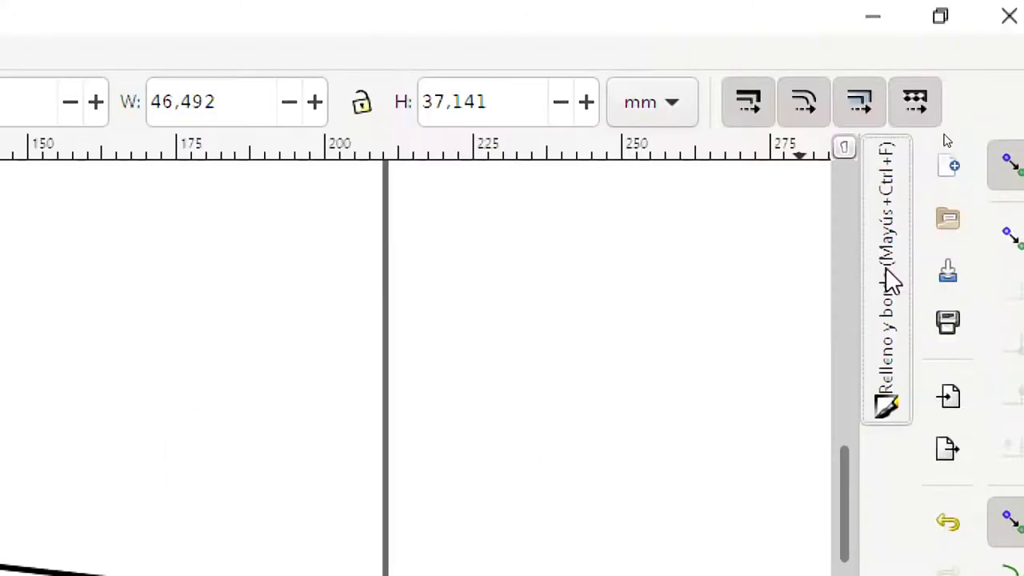
click(893, 280)
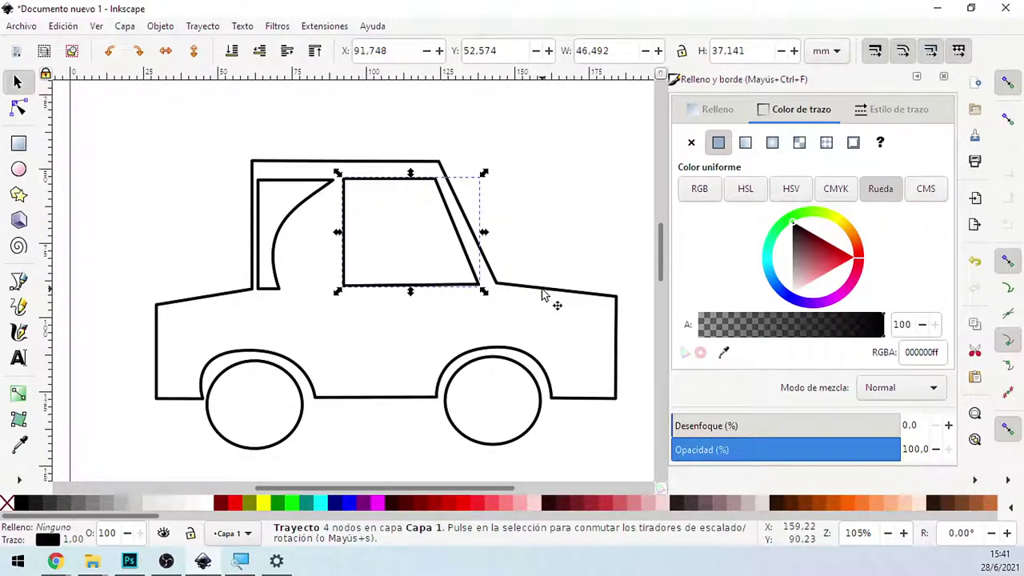
Step: Give the car body a bright cyan fill, keeping the outline black after trying red
click(542, 293)
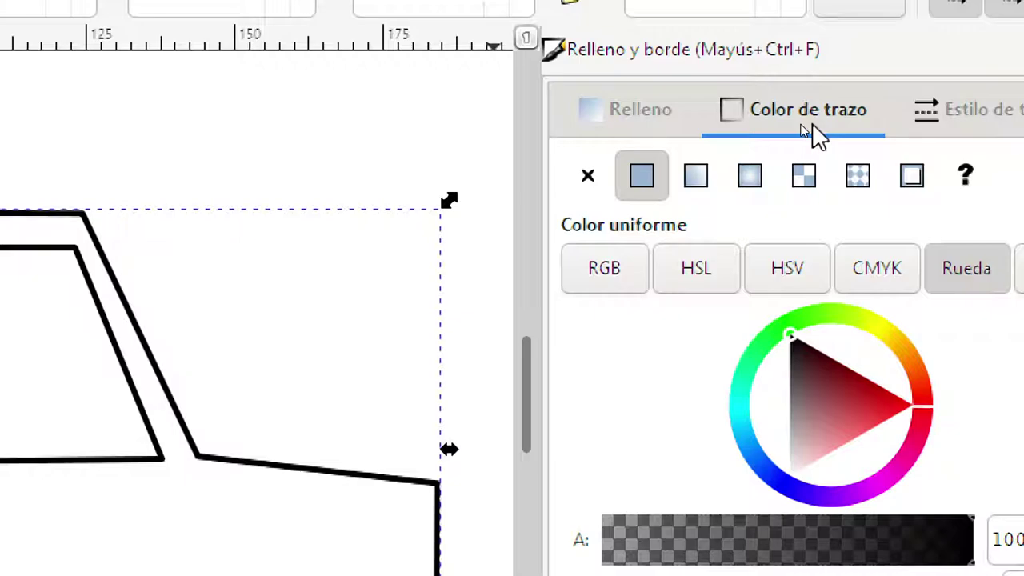
click(893, 393)
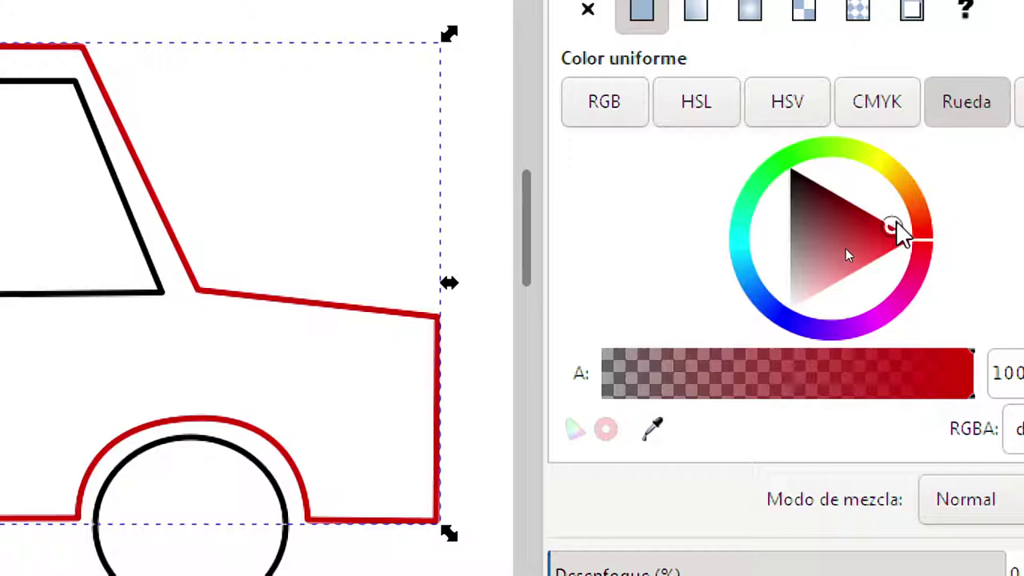
click(792, 312)
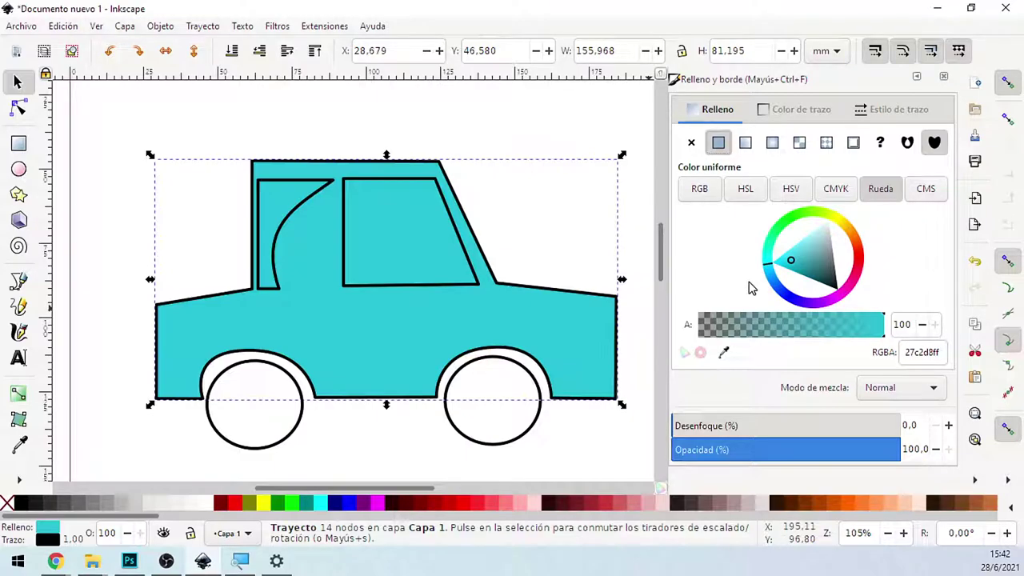
click(788, 264)
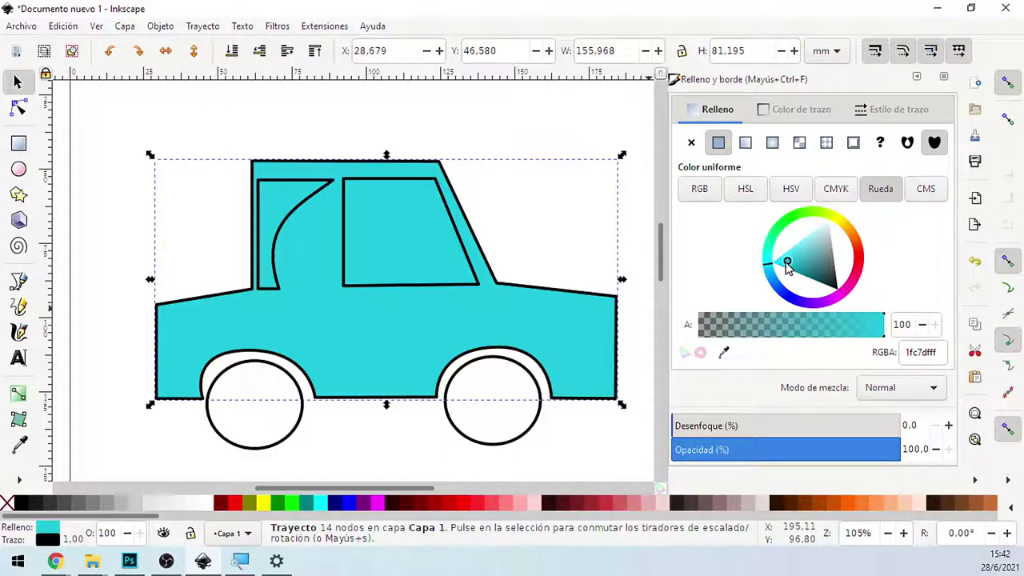
key(Tab)
click(787, 265)
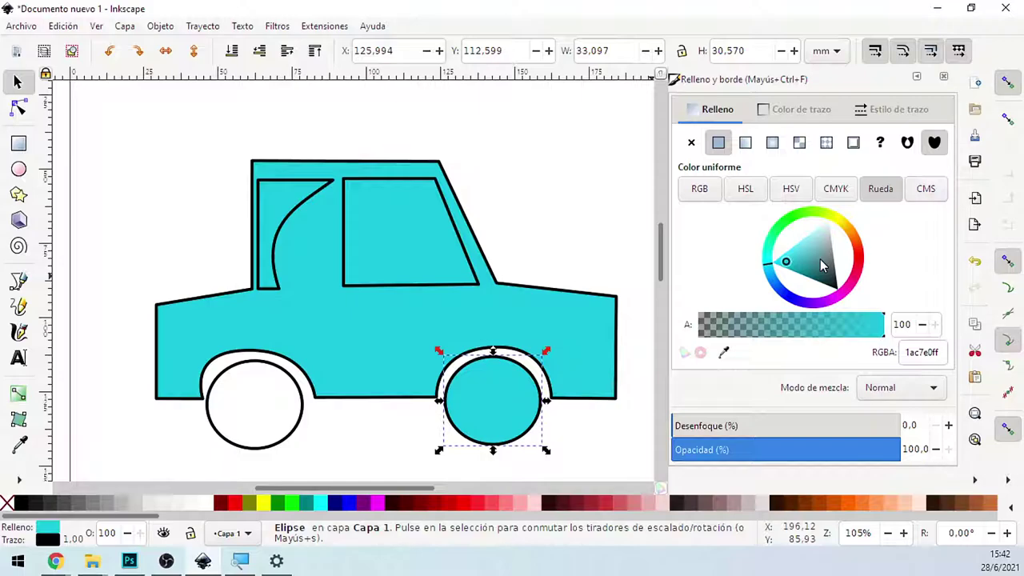
Step: Fill the right and left wheels with dark gray
click(835, 274)
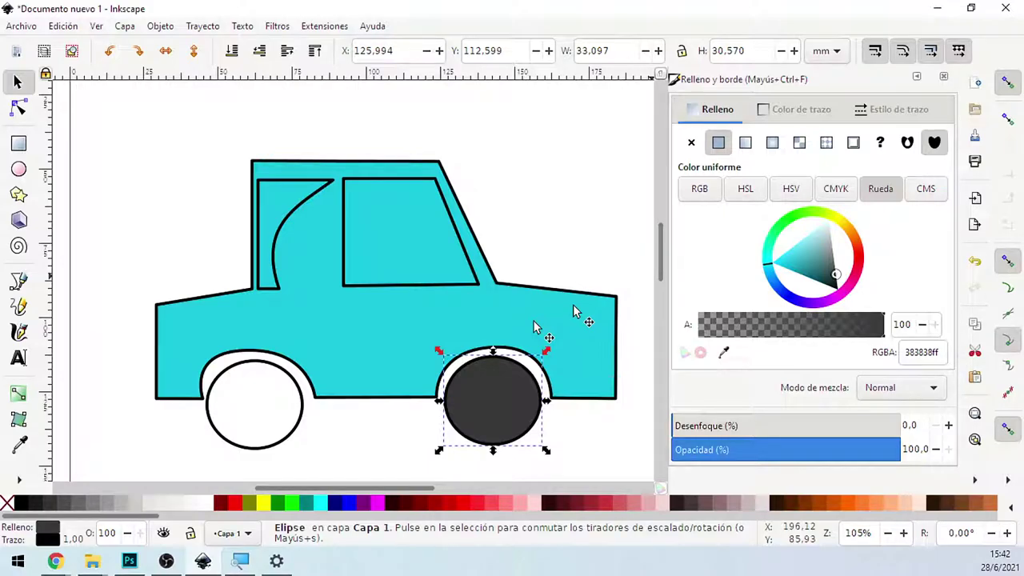
key(Tab)
click(798, 232)
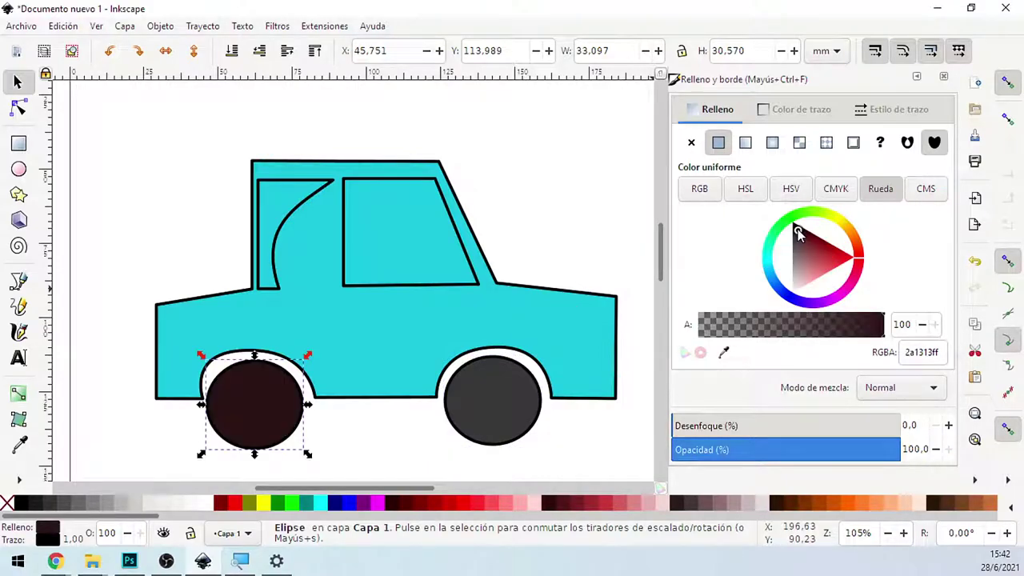
drag(798, 233, 765, 243)
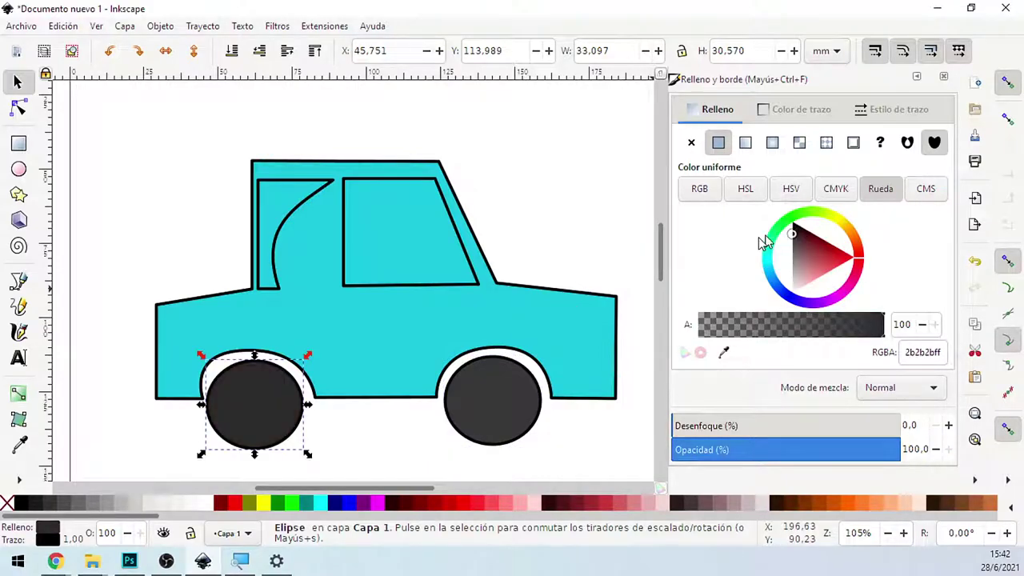
Step: Give the front side window a flat pale aqua fill (affffaff)
click(455, 286)
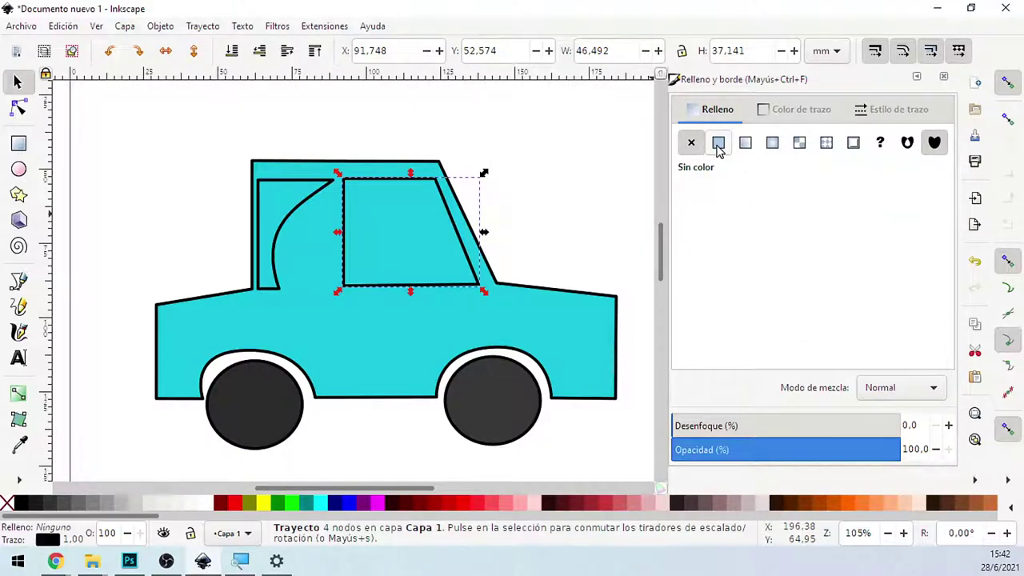
click(718, 144)
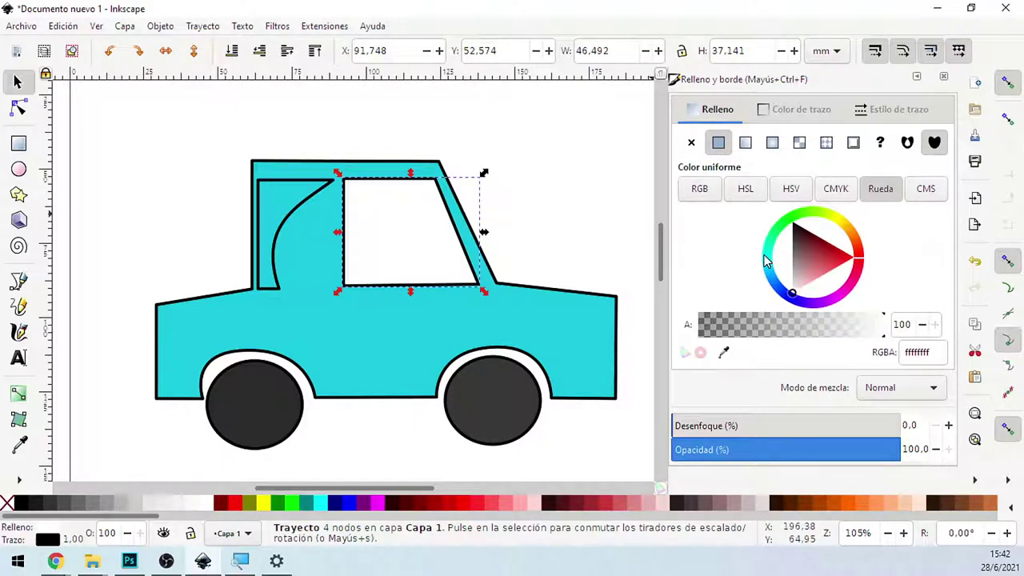
click(768, 262)
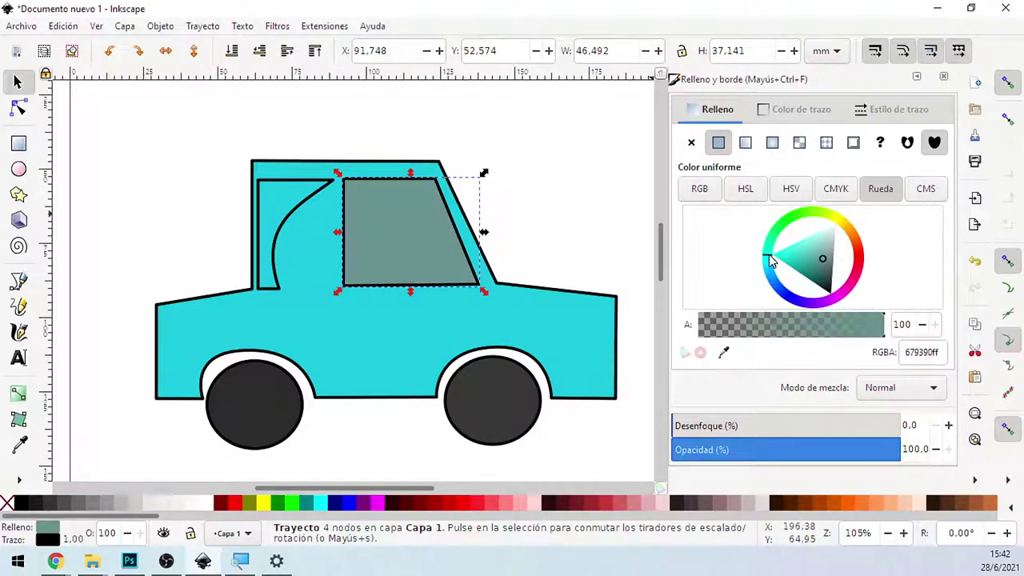
click(805, 248)
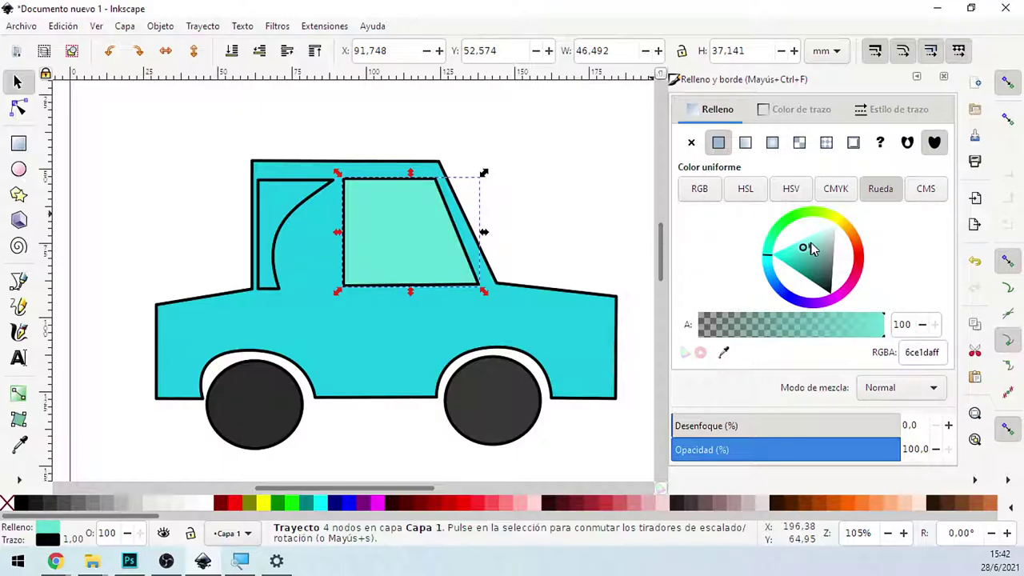
drag(811, 248, 815, 232)
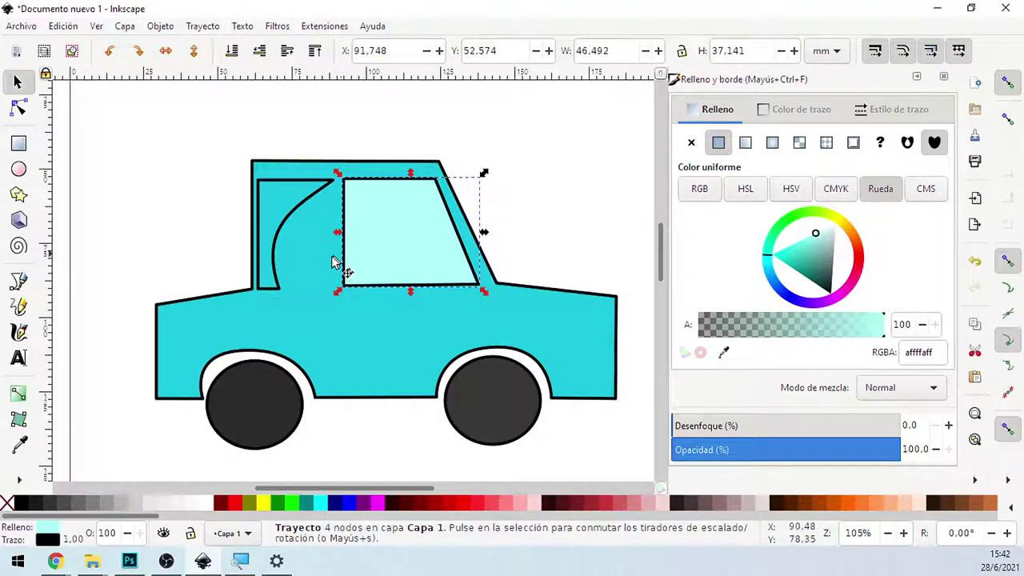
click(285, 226)
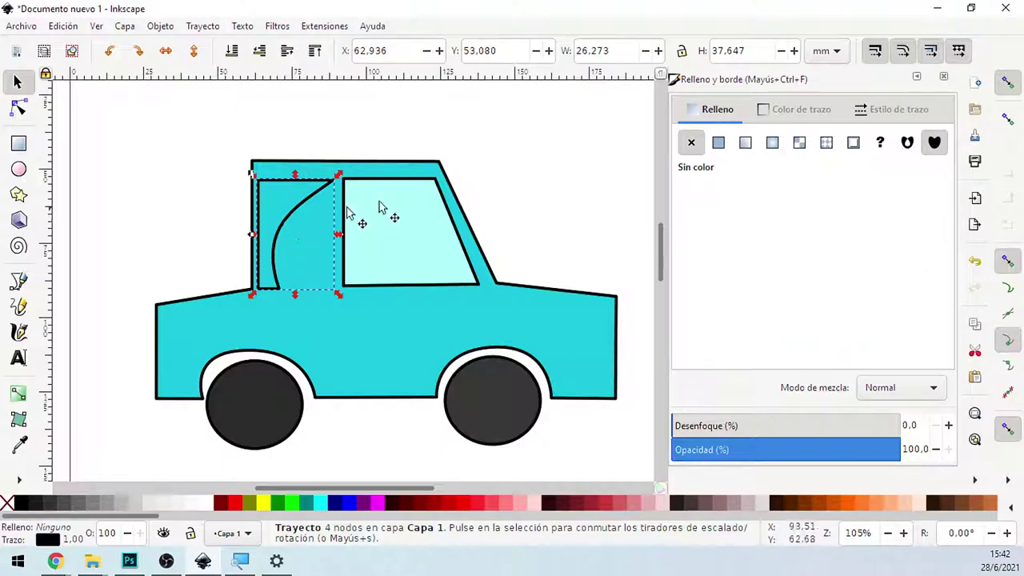
Step: Give the curved rear window the same flat pale aqua fill
click(718, 143)
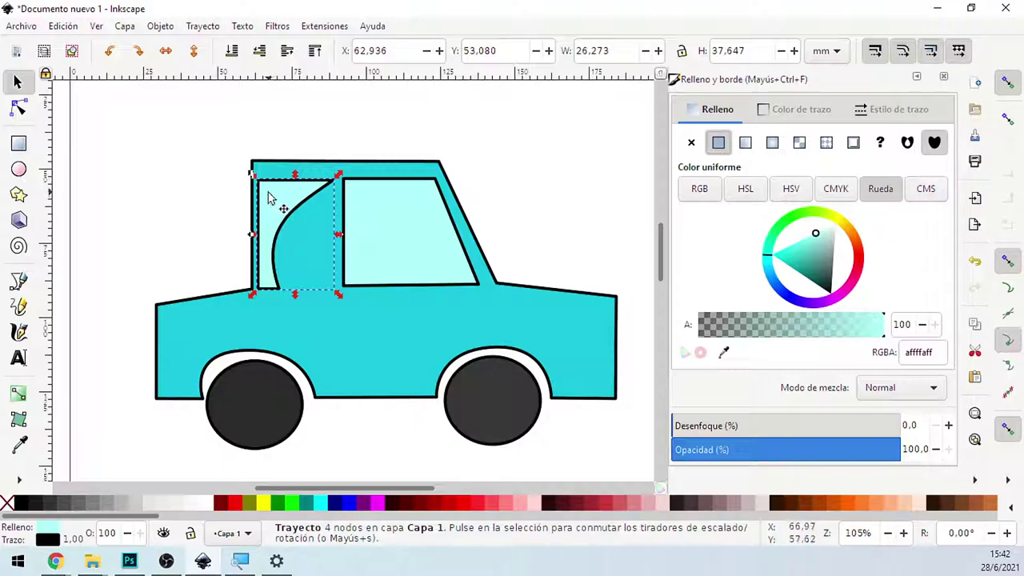
click(368, 185)
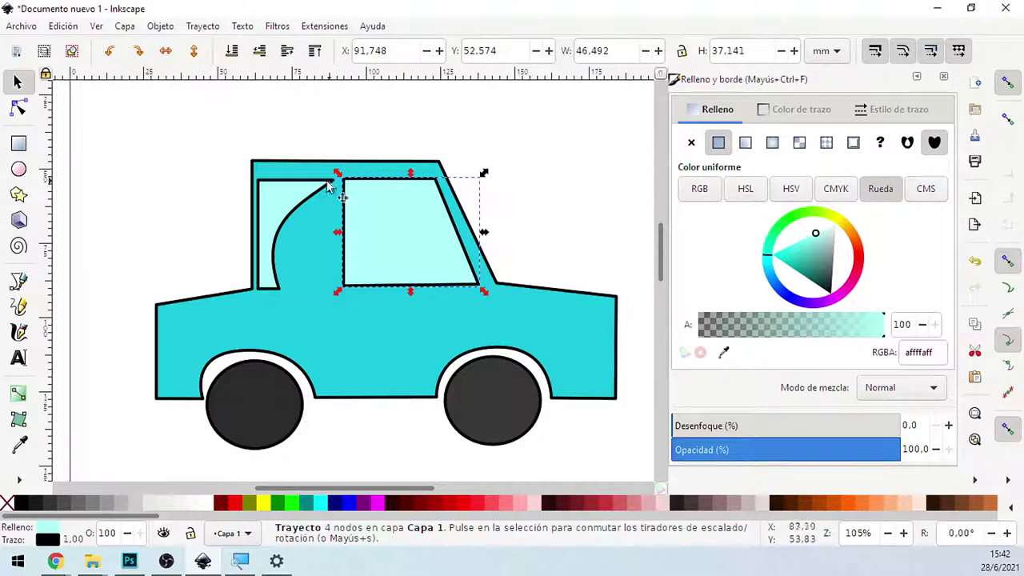
click(293, 185)
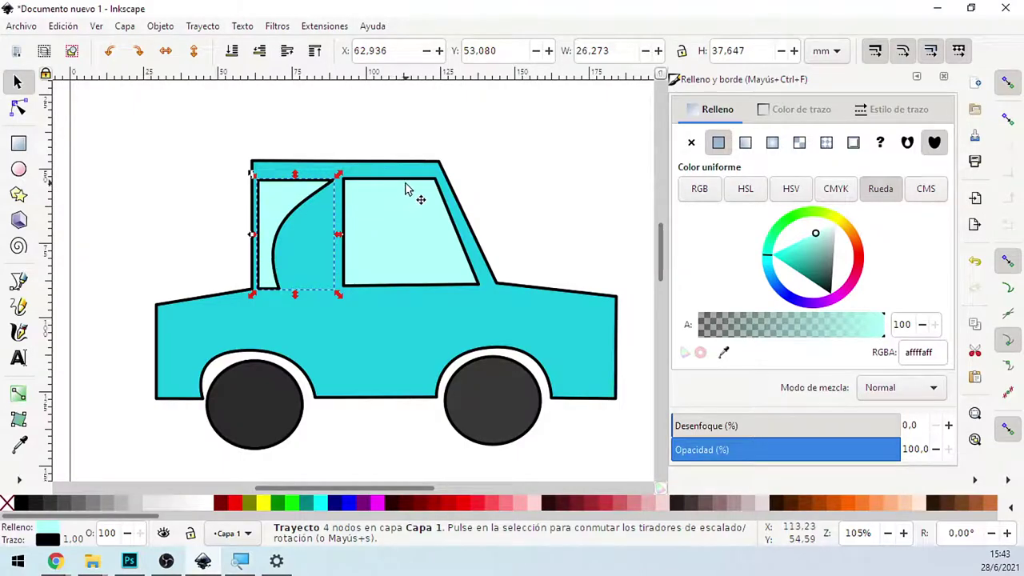
click(405, 191)
click(309, 189)
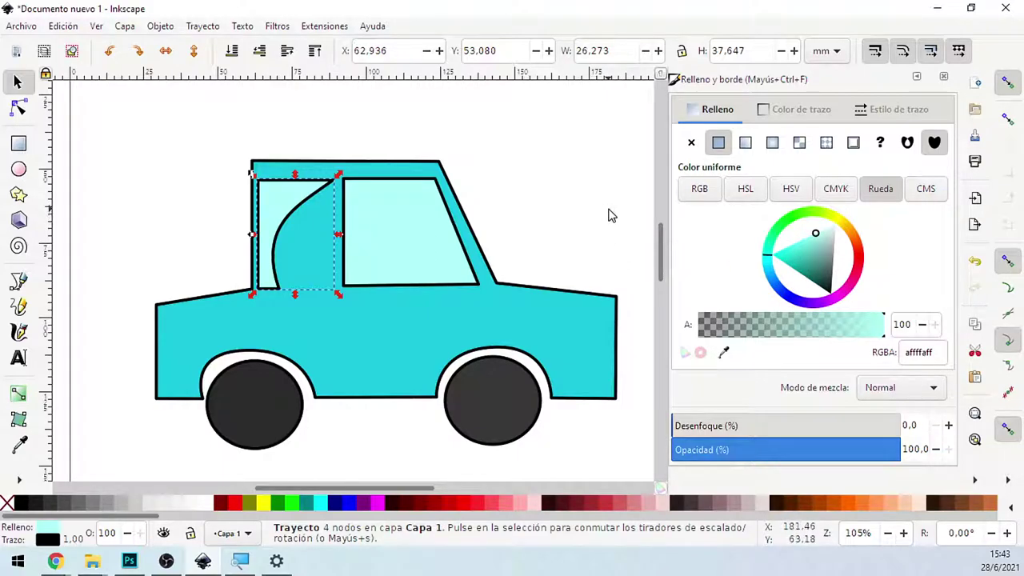
click(693, 143)
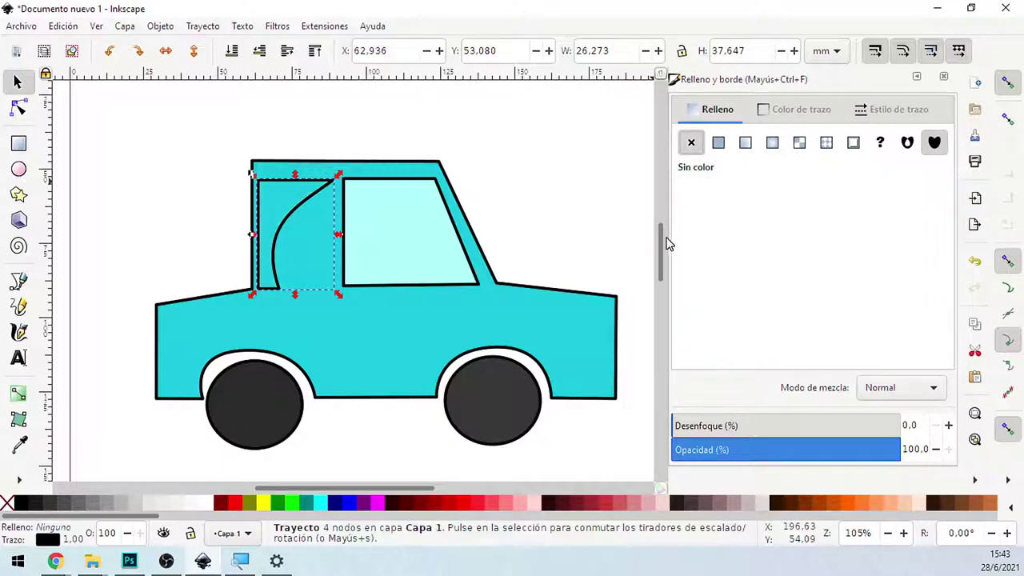
click(718, 143)
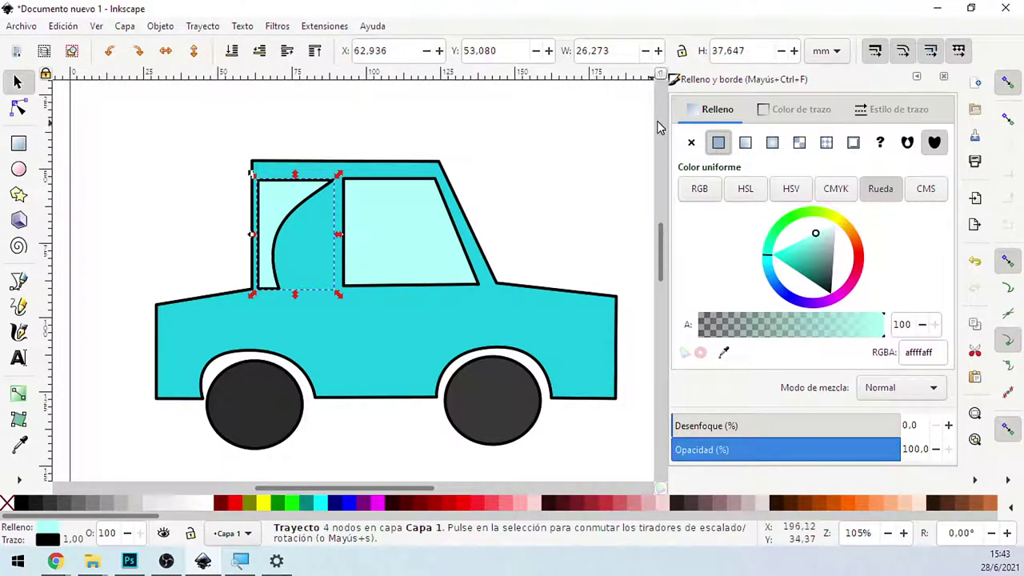
Step: Set the rear window's stroke paint to none, removing its black outline, then deselect
click(783, 110)
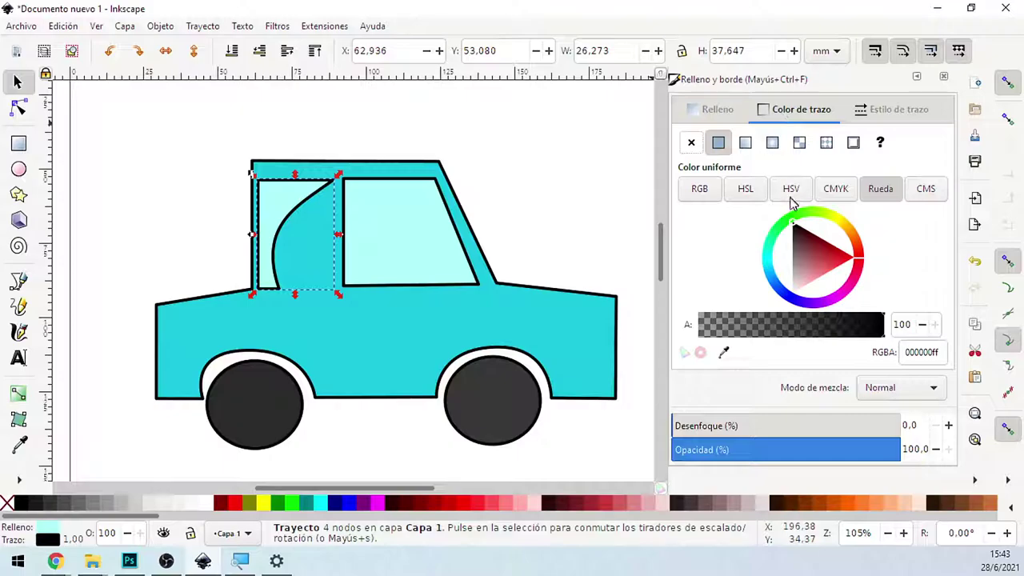
click(740, 117)
click(735, 116)
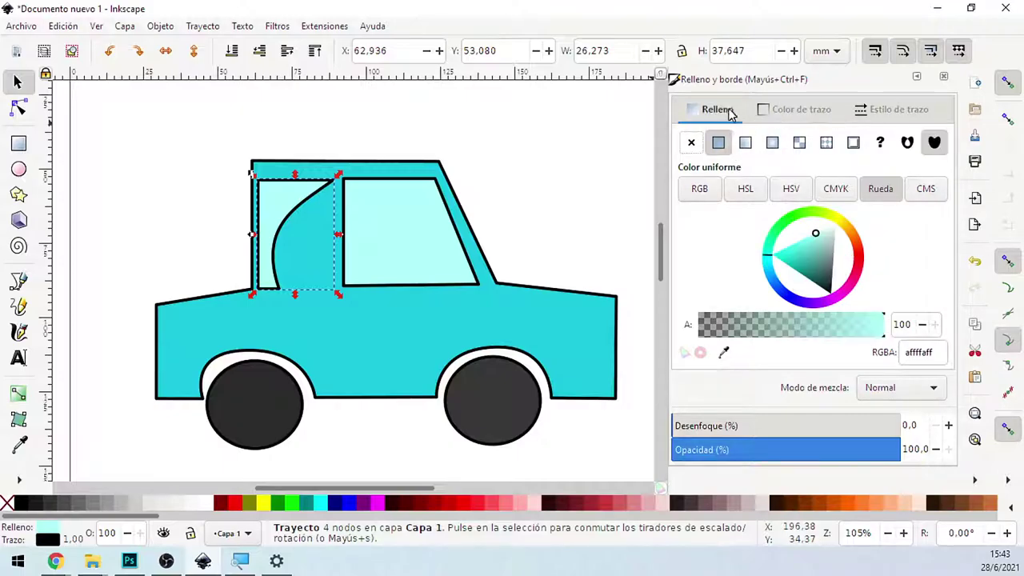
click(788, 112)
click(877, 110)
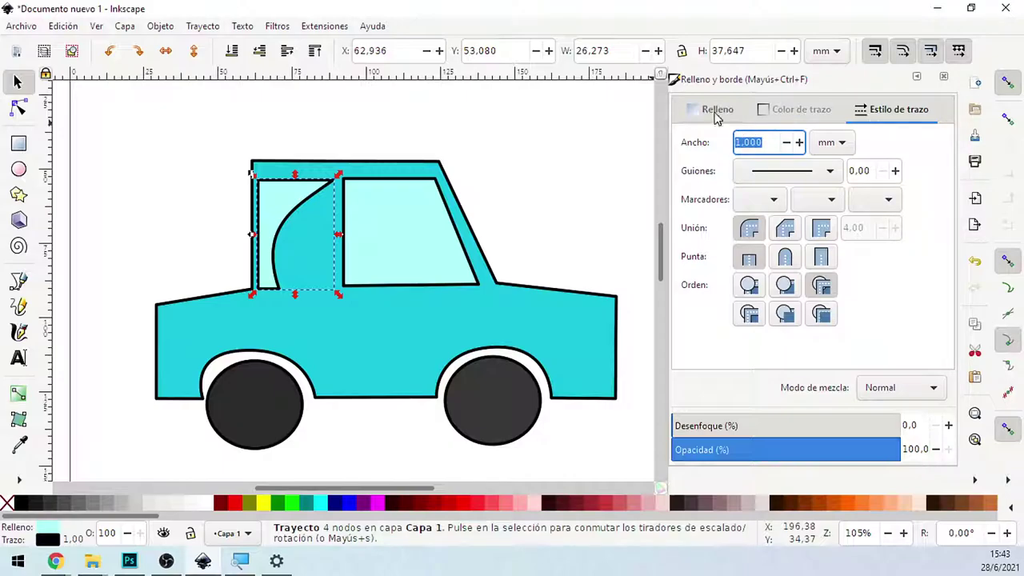
click(718, 112)
click(876, 110)
click(804, 110)
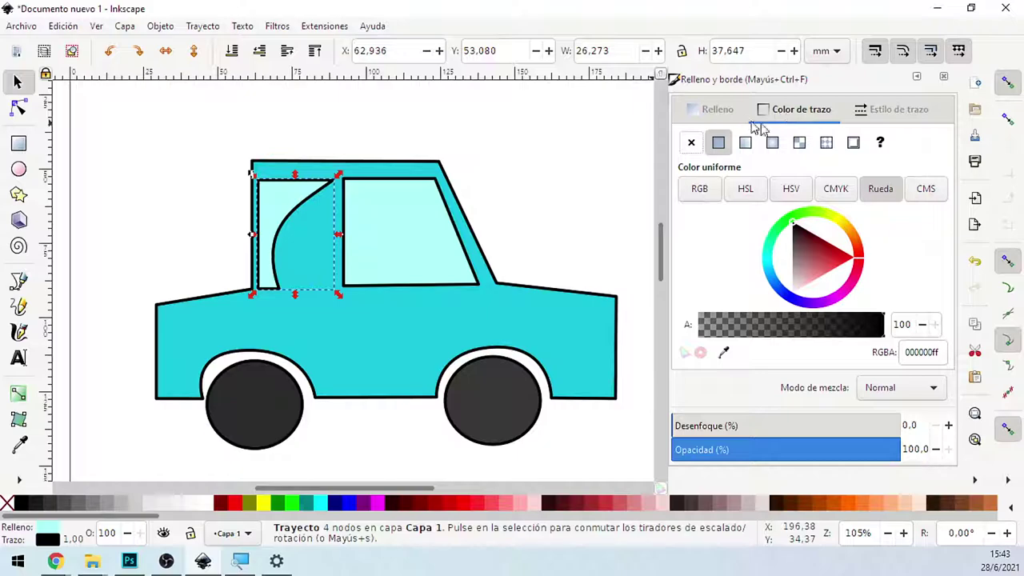
click(692, 143)
click(563, 253)
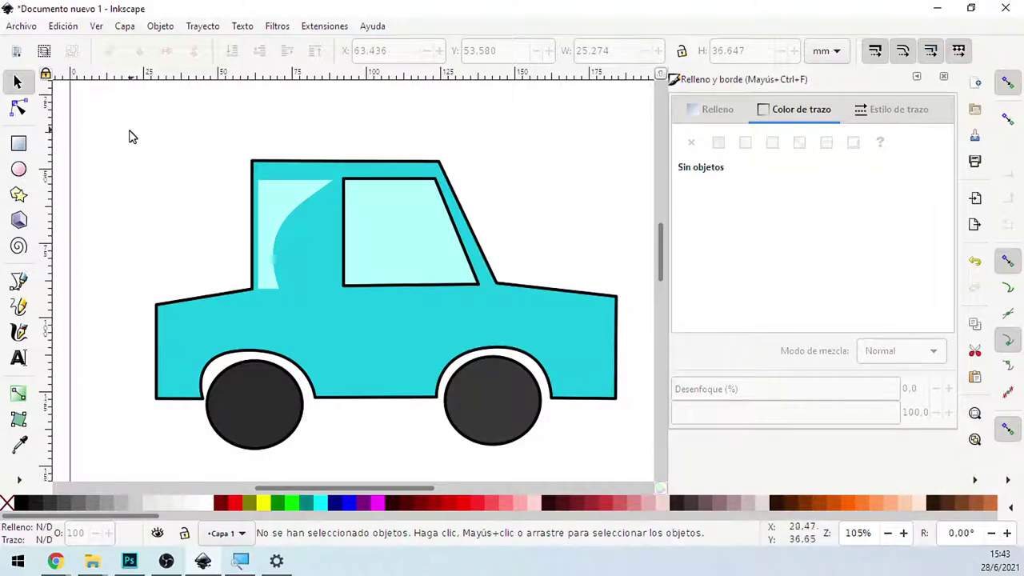
Step: Set stroke to none on all car parts, undoing a trial green fill afterwards
mouse_move(120, 129)
mouse_down()
mouse_move(494, 424)
mouse_move(636, 464)
mouse_up()
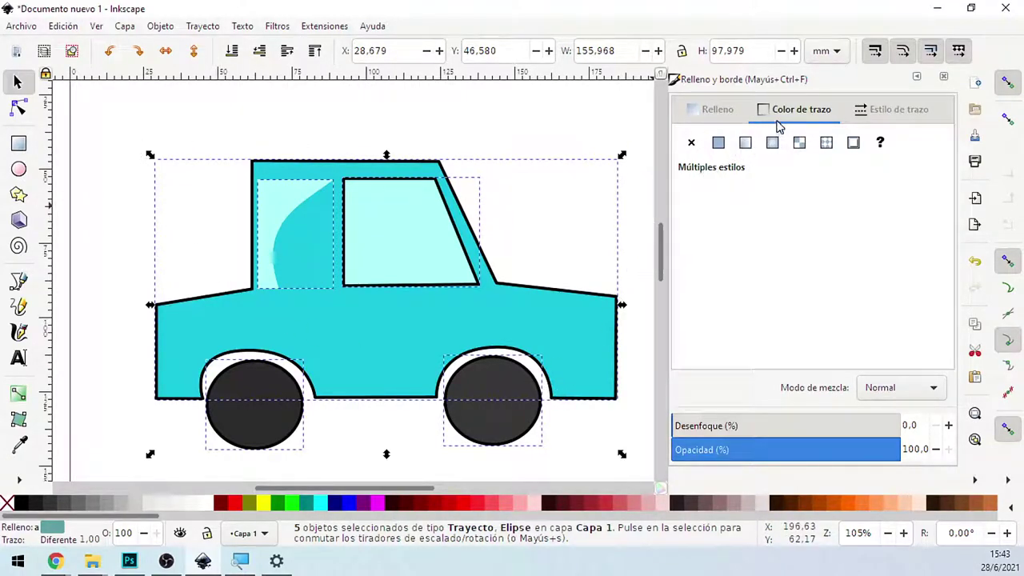
click(692, 143)
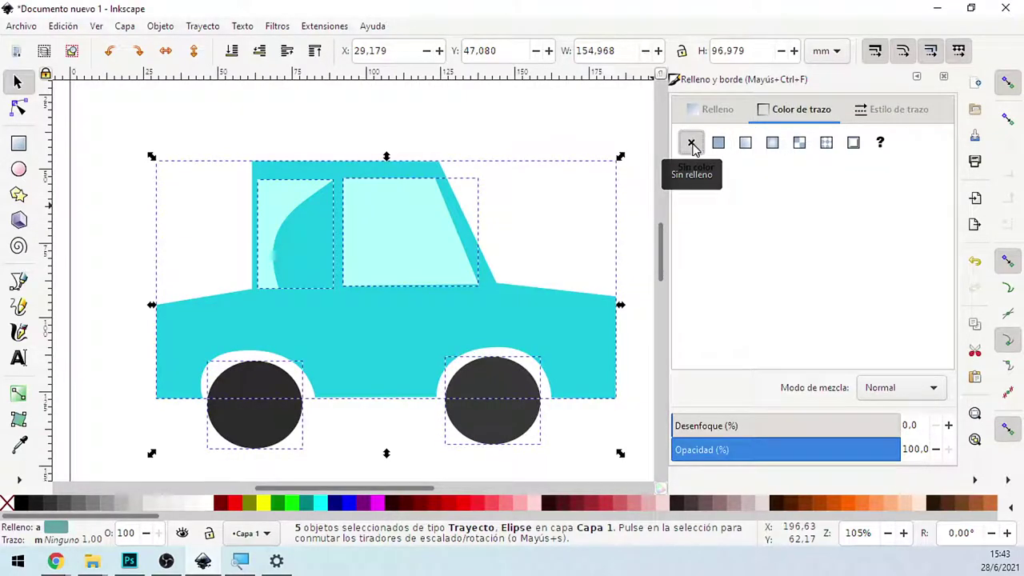
click(714, 112)
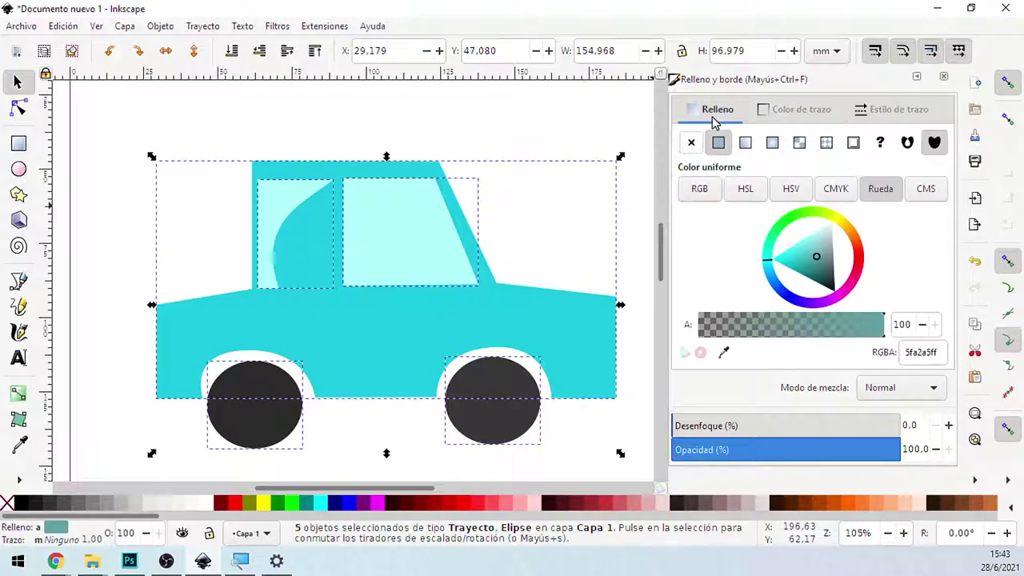
click(786, 230)
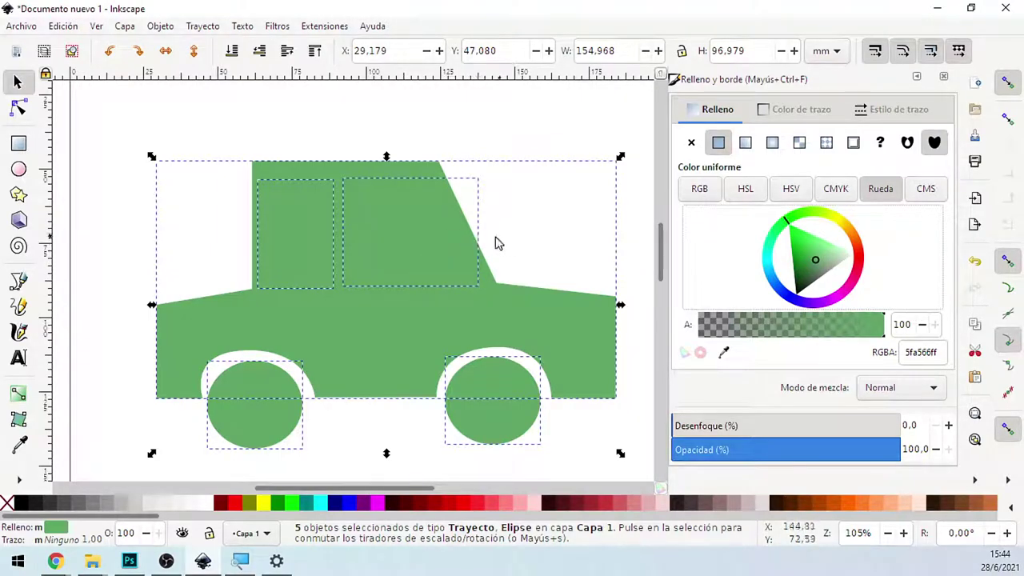
click(78, 32)
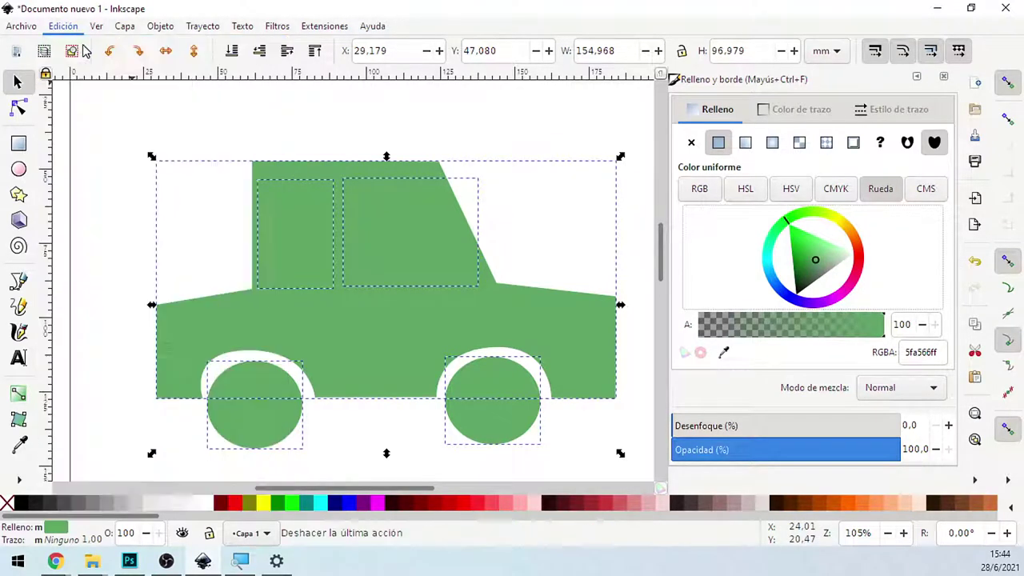
click(216, 140)
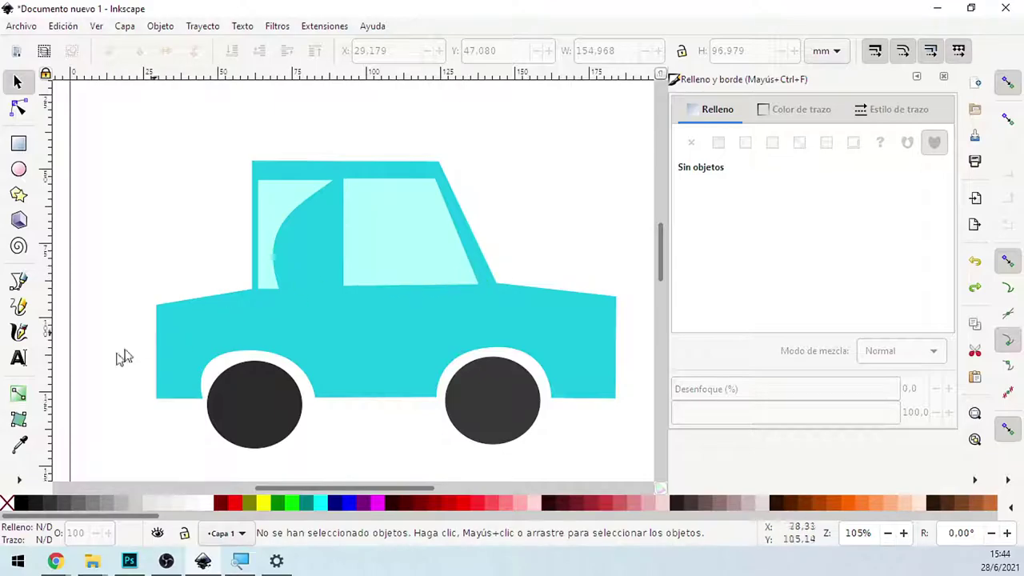
click(18, 481)
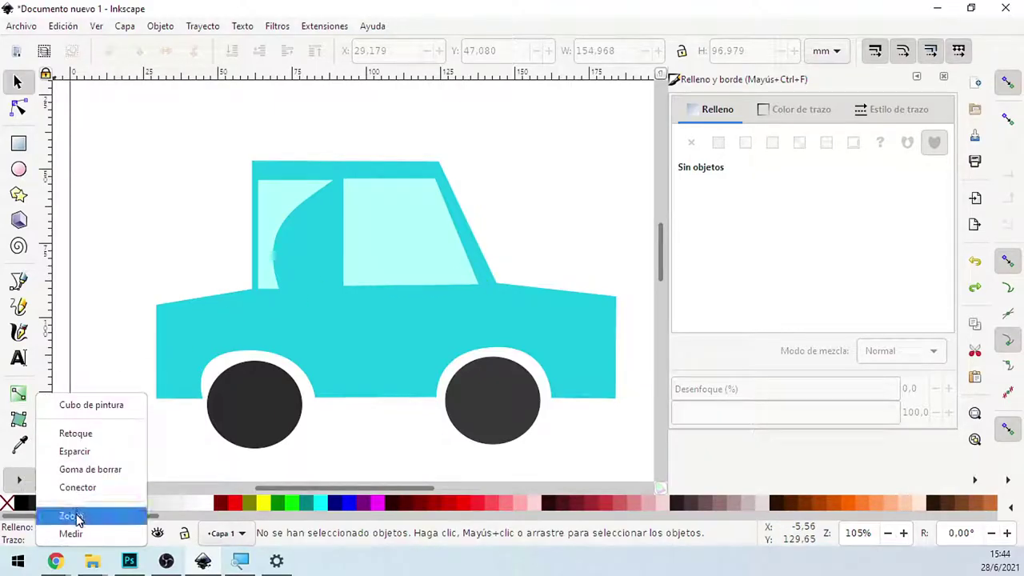
Step: Delete the curved rear window panel so only the pale front window remains
click(74, 516)
click(44, 51)
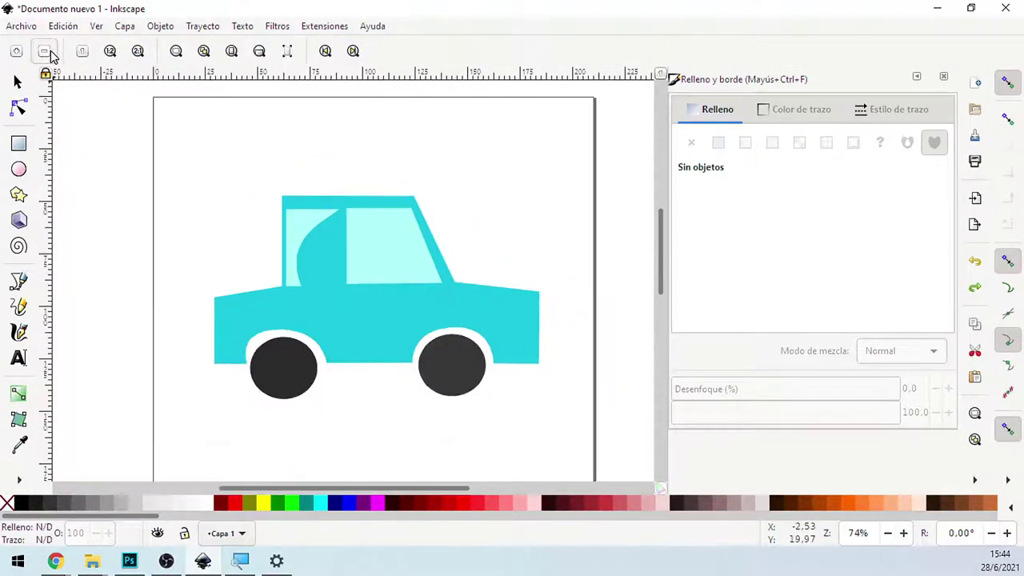
drag(362, 494, 377, 493)
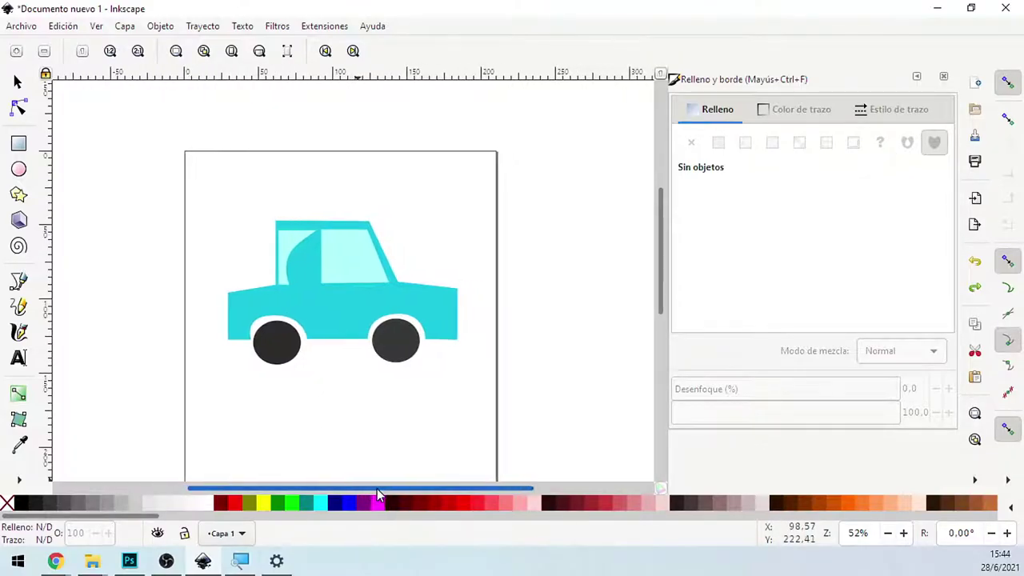
scroll(663, 303, down, 1)
scroll(663, 303, down, 2)
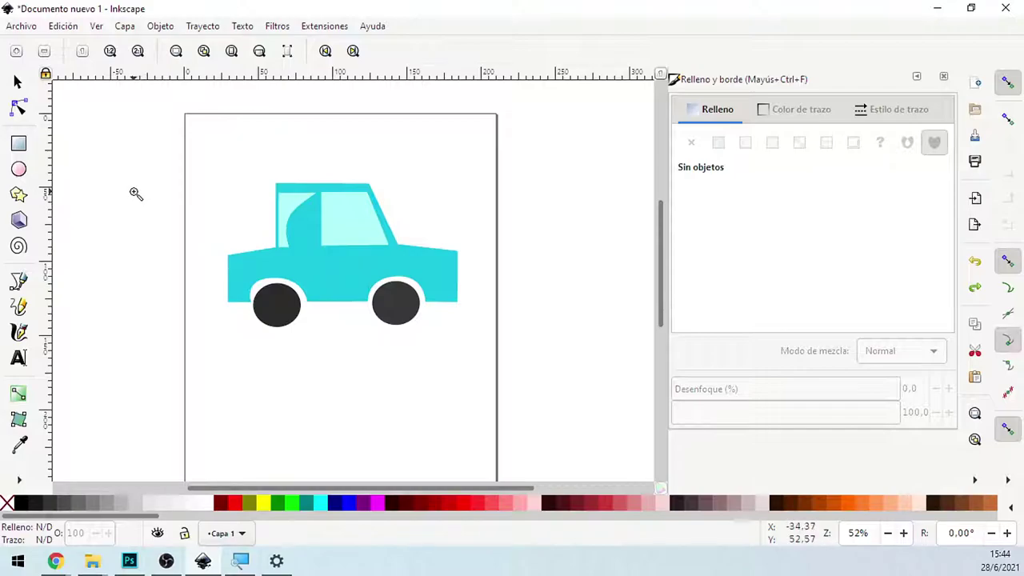
click(17, 107)
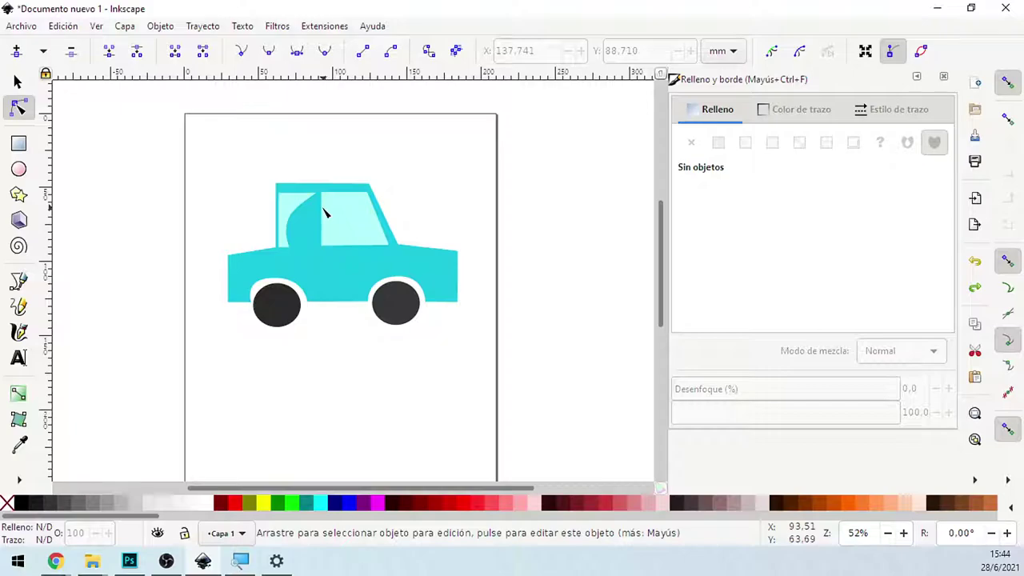
click(324, 212)
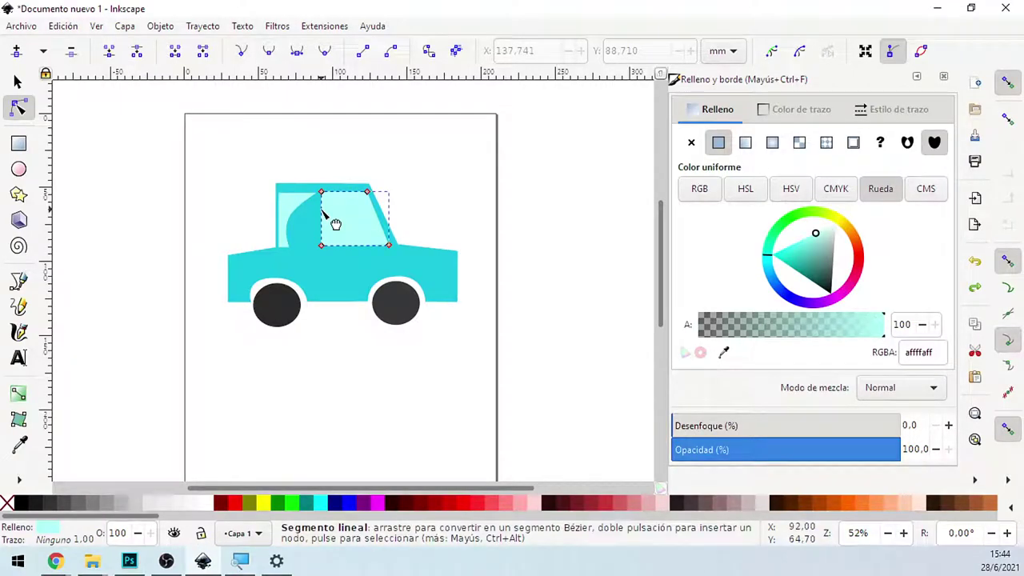
click(18, 81)
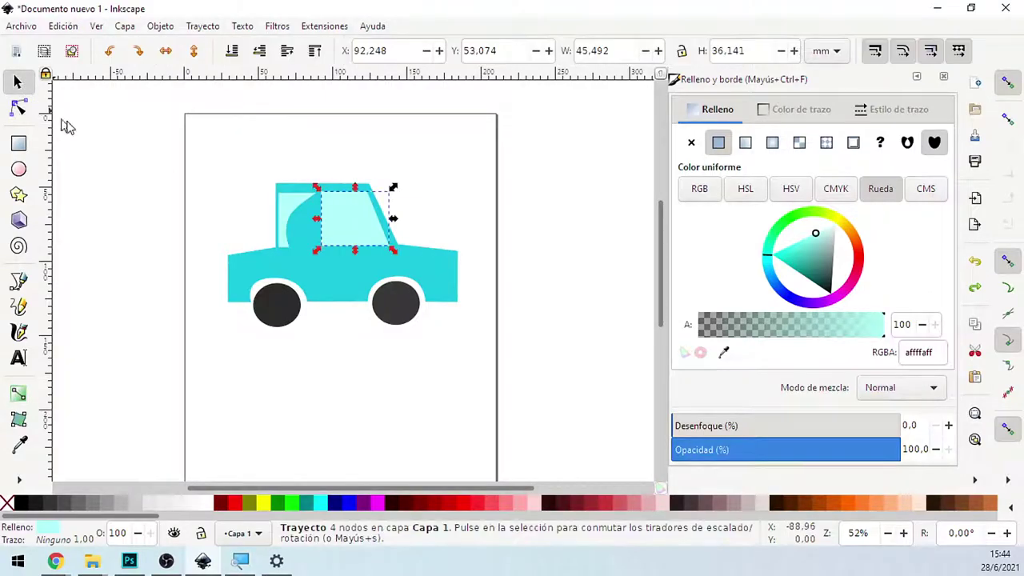
click(290, 216)
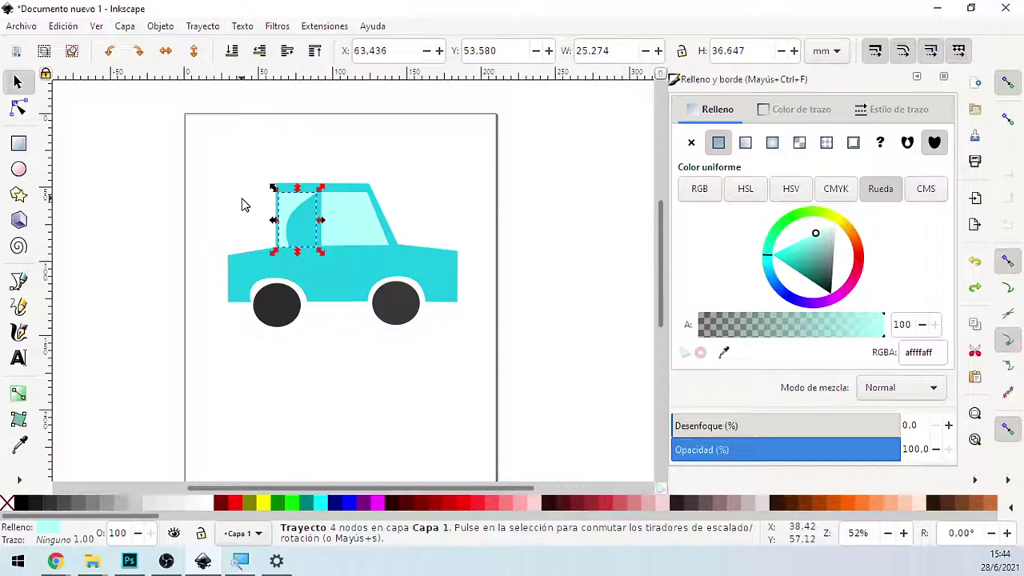
key(Delete)
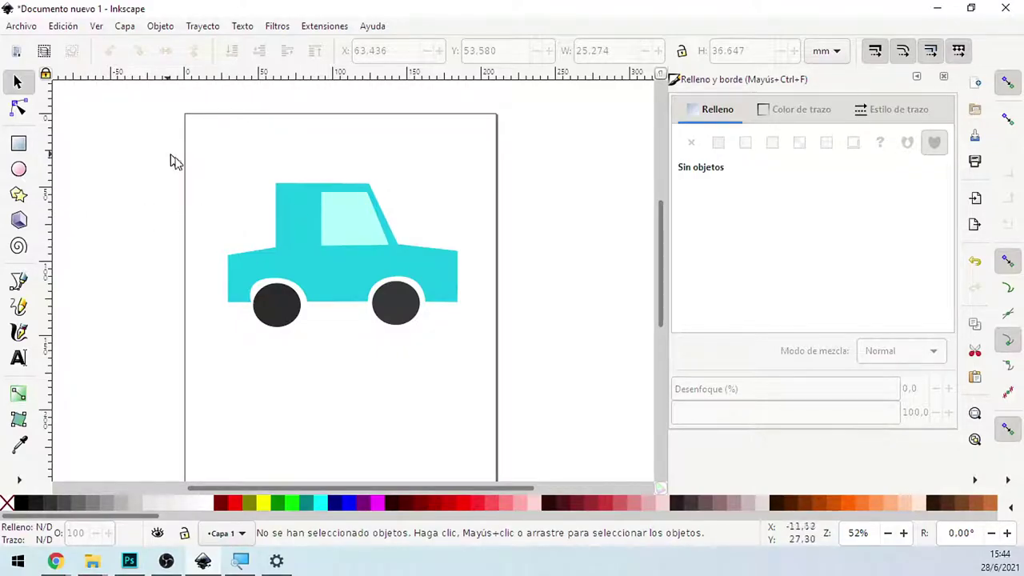
Step: Box-select and deselect the whole car several times to confirm it is complete
mouse_move(167, 154)
mouse_down()
mouse_move(493, 353)
mouse_move(487, 361)
mouse_up()
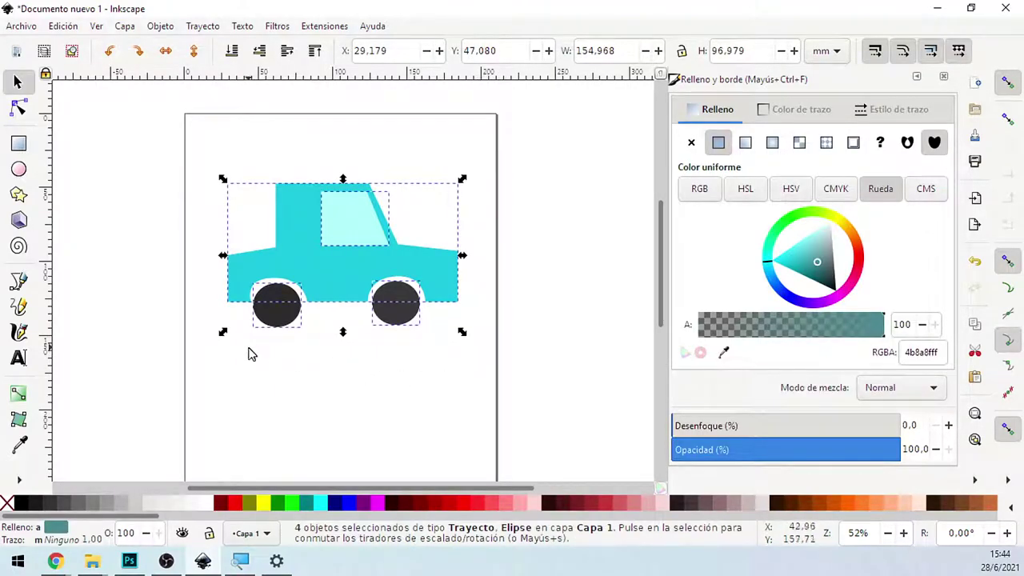
click(234, 382)
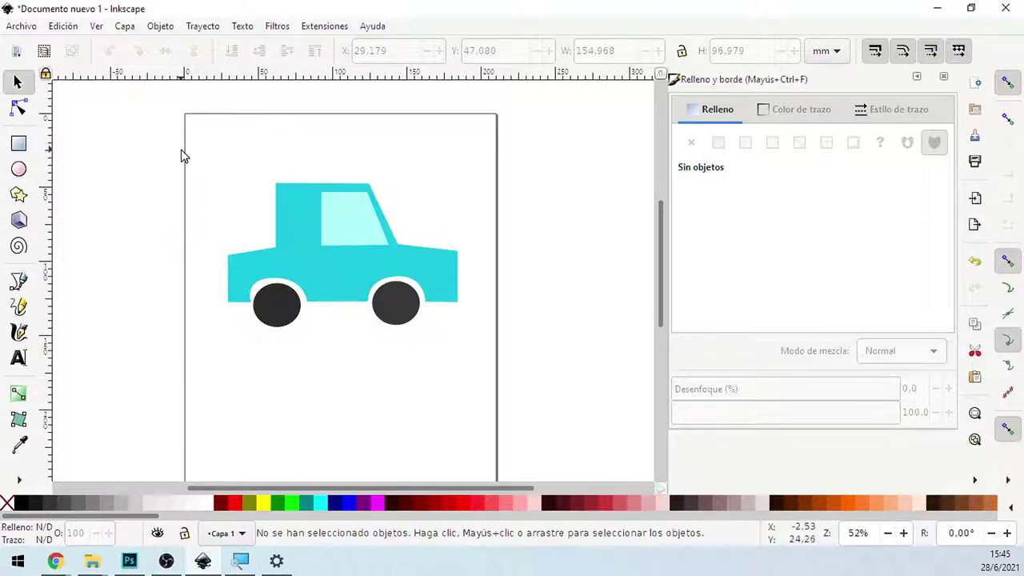
drag(182, 149, 534, 394)
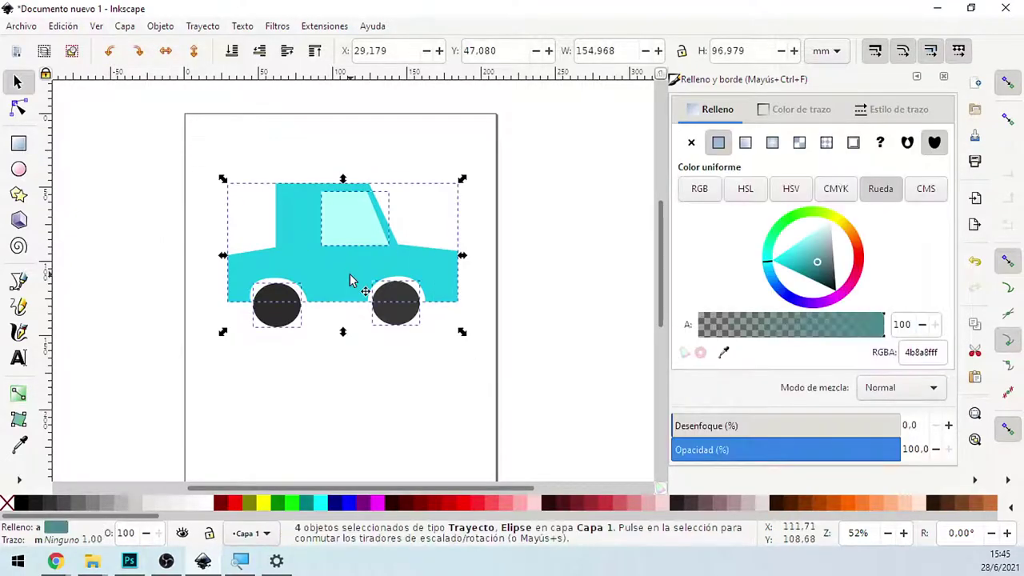
click(315, 363)
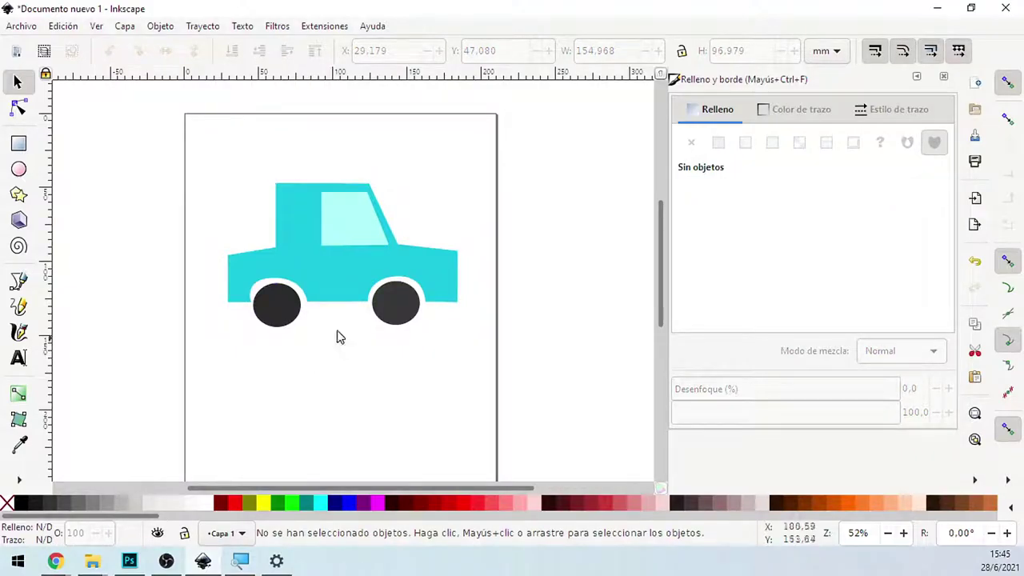
mouse_move(154, 158)
mouse_down()
mouse_move(485, 350)
mouse_move(547, 363)
mouse_up()
click(549, 366)
mouse_move(151, 175)
mouse_down()
mouse_move(534, 377)
mouse_move(528, 385)
mouse_up()
click(500, 368)
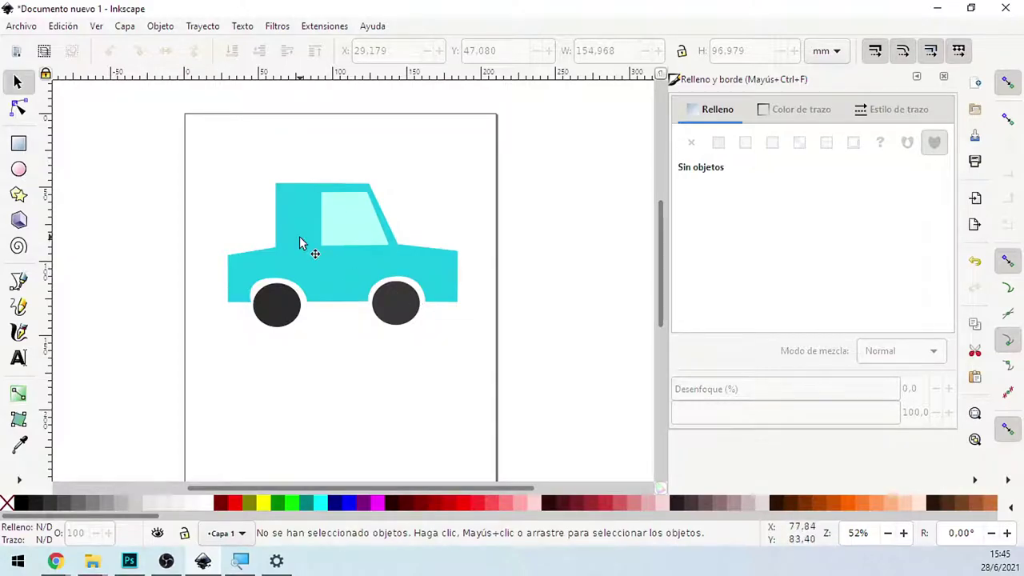
Step: Open Save As on Escritorio, enlarging the dialog and showing files as tiles
click(23, 29)
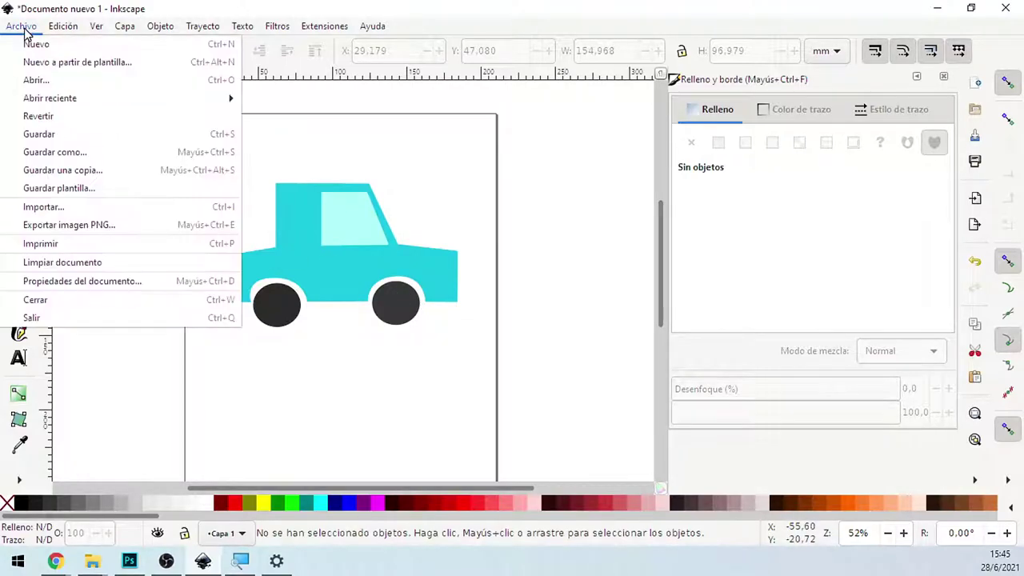
click(32, 133)
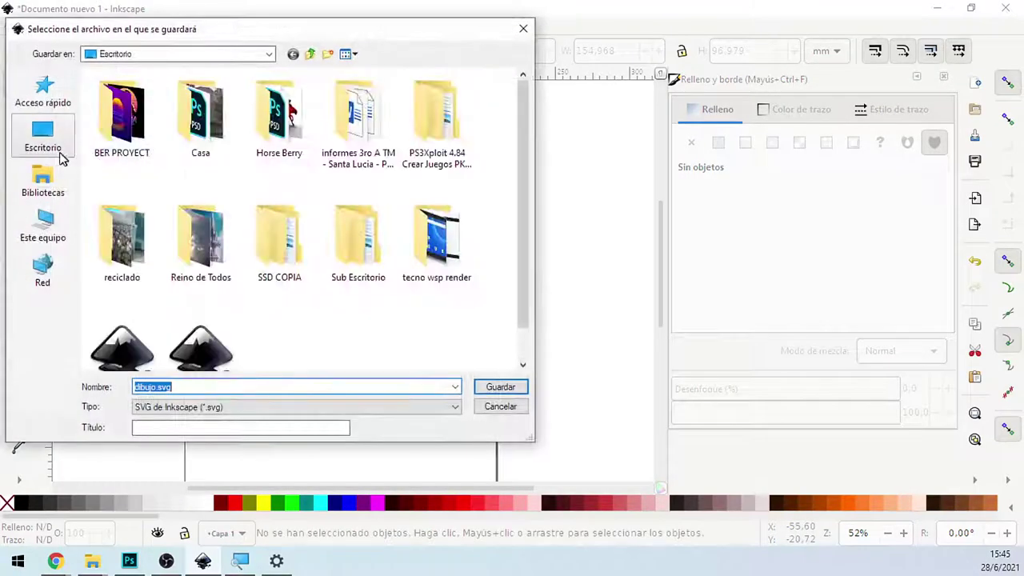
click(421, 320)
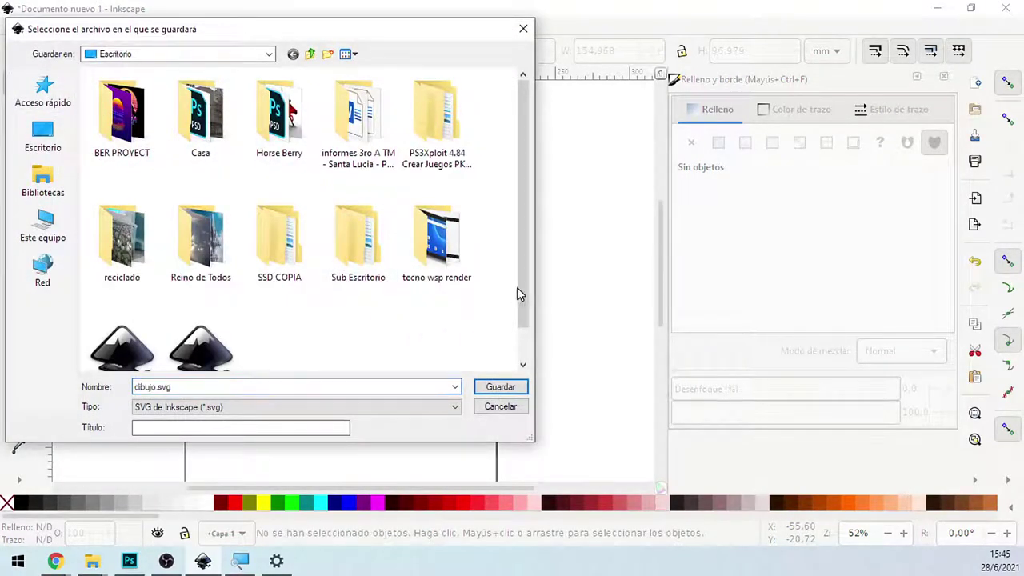
scroll(517, 320, down, 1)
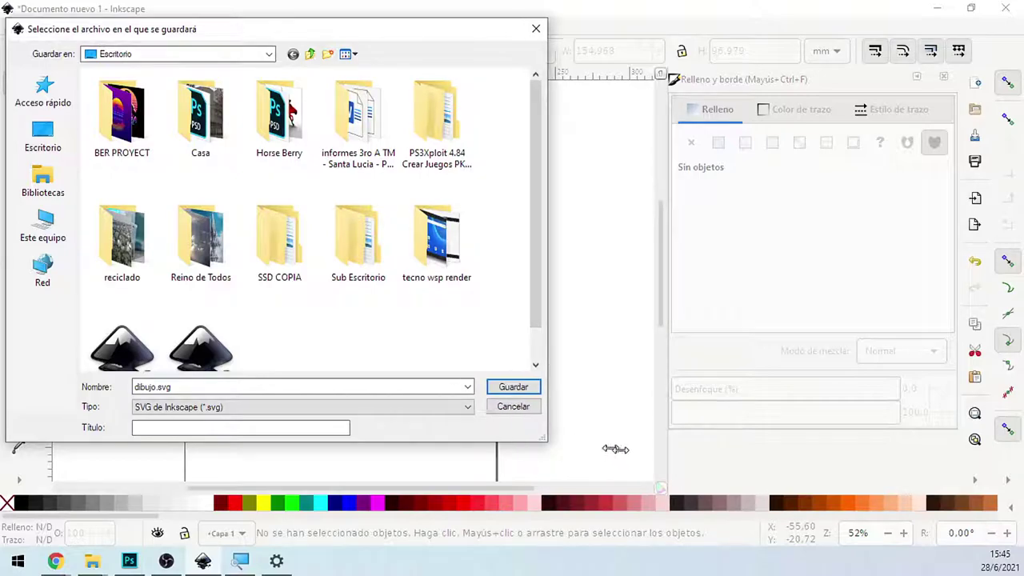
drag(535, 440, 673, 441)
click(350, 53)
click(384, 75)
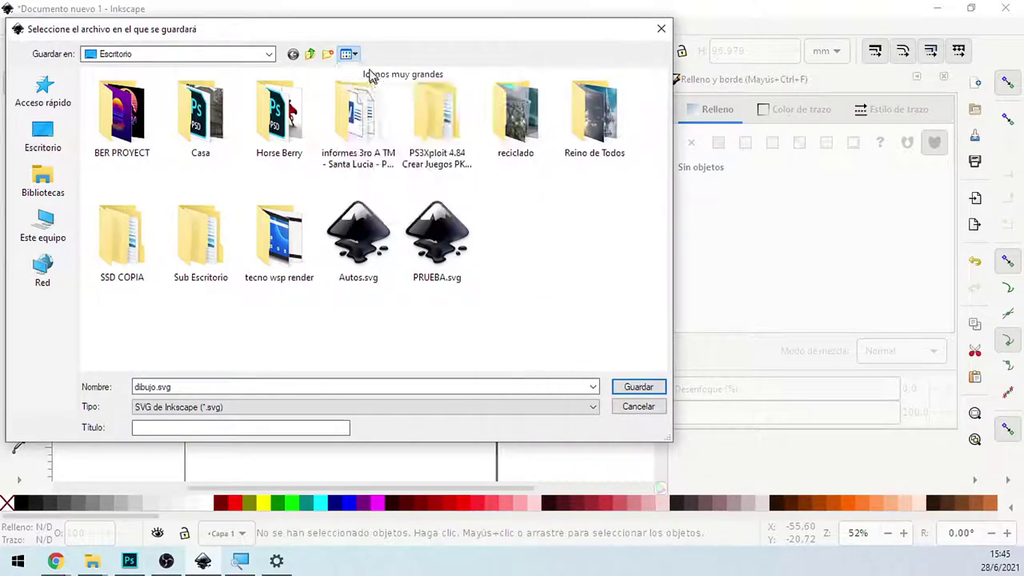
click(397, 173)
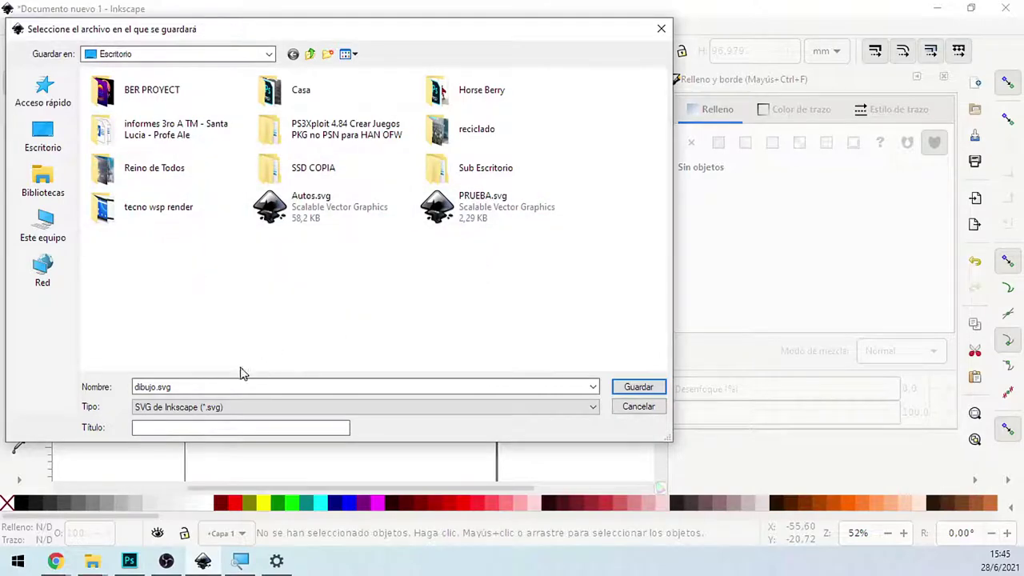
Step: Save the drawing as 'dibujo de auto' in SVG de Inkscape format
click(191, 388)
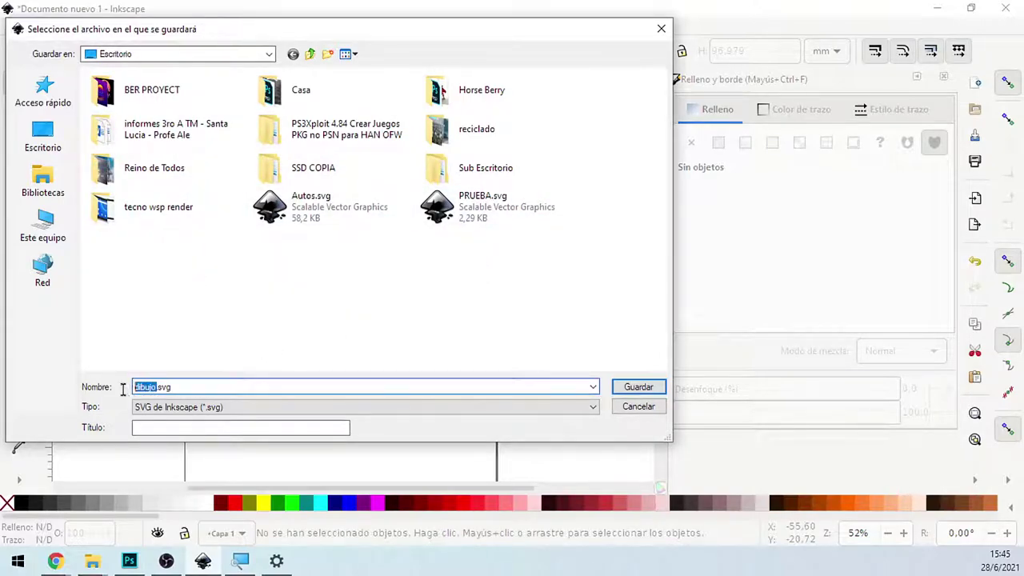
text(di)
click(183, 407)
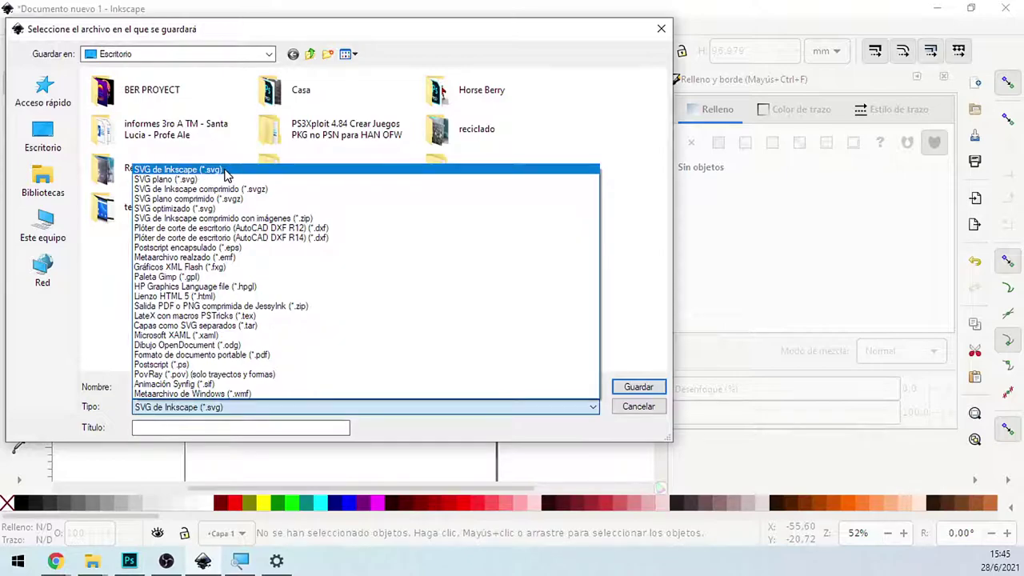
click(225, 171)
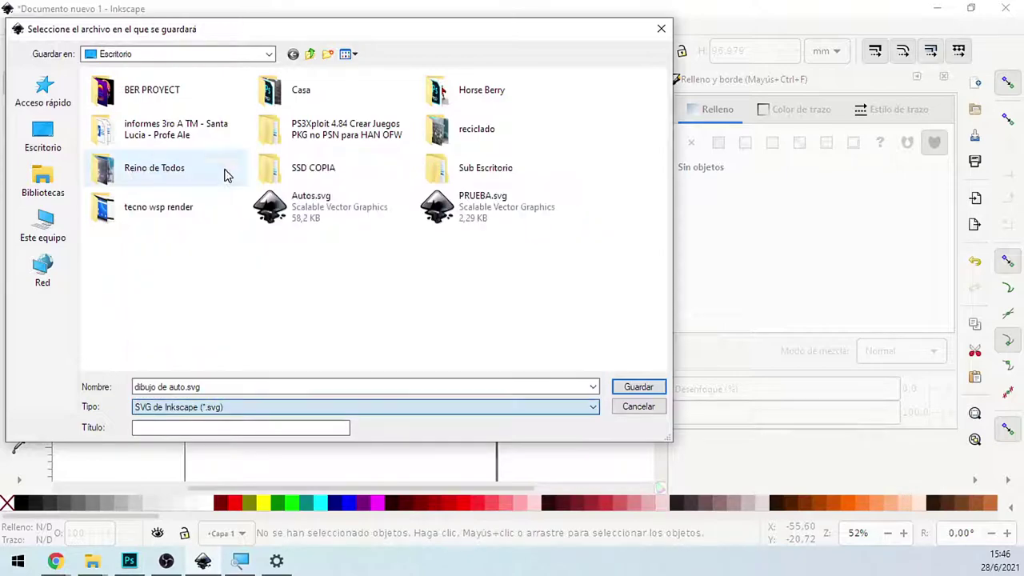
click(639, 389)
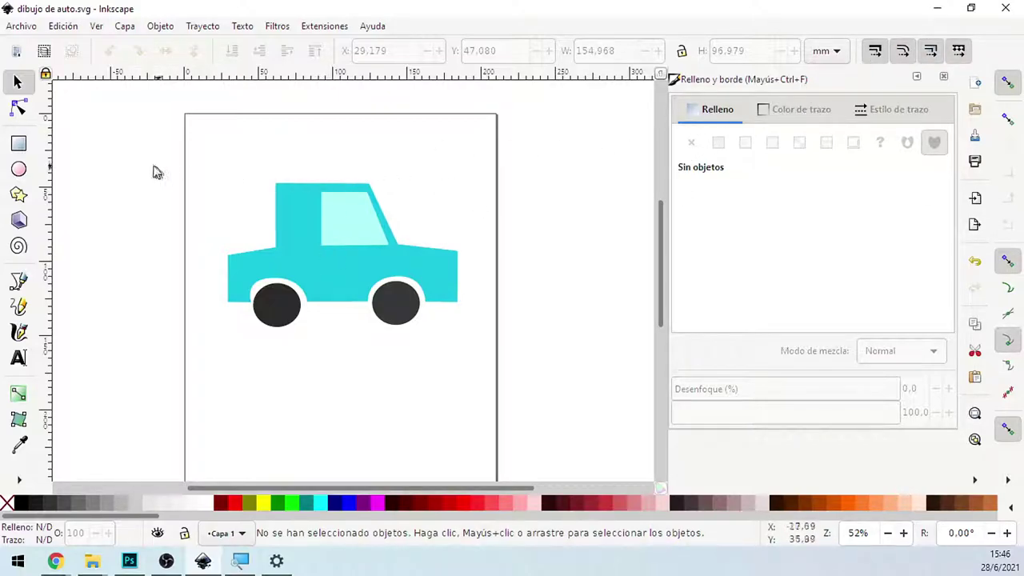
Step: Select the whole car, clear the selection, and show the Archivo menu's file commands
mouse_move(145, 158)
mouse_down()
mouse_move(516, 370)
mouse_move(524, 386)
mouse_up()
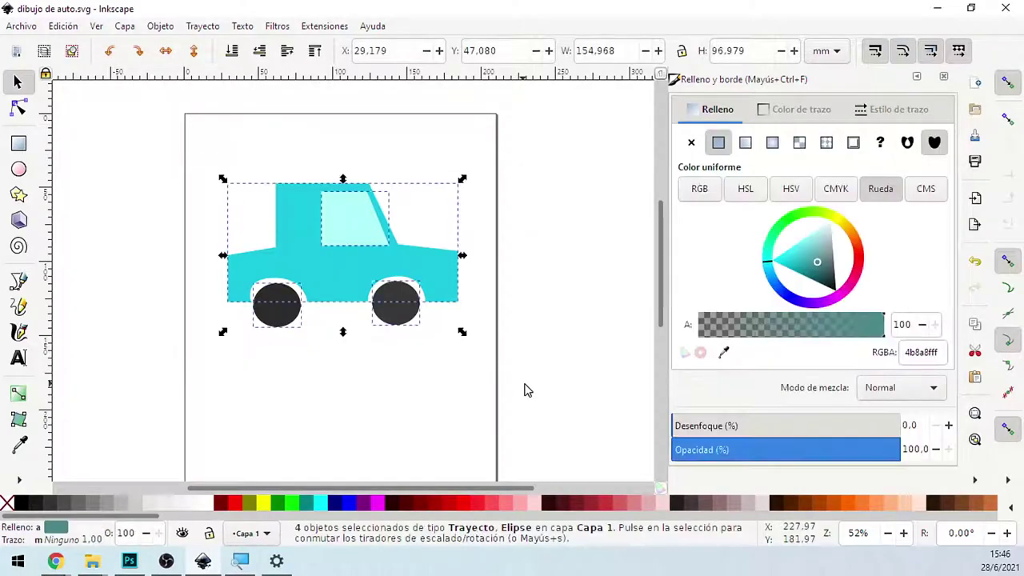
click(541, 373)
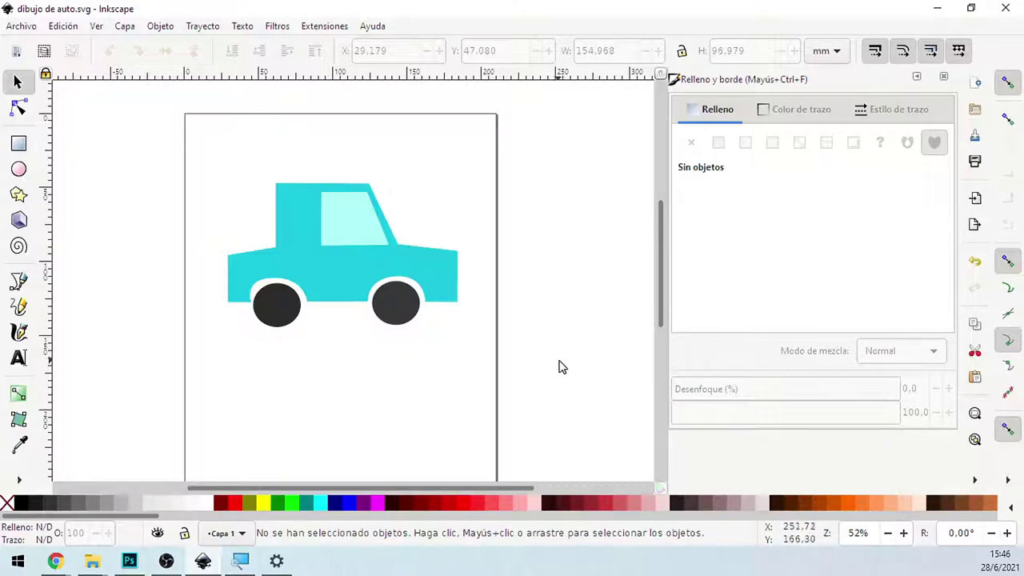
click(22, 26)
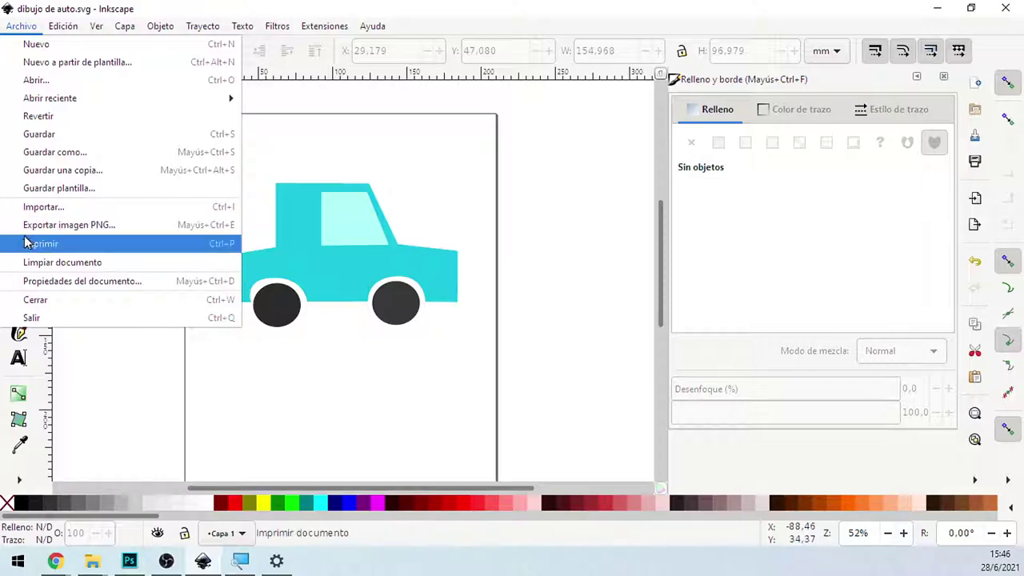
Step: Export the Página area to the Desktop as dibujo de auto.png at 777 × 1099 pixels, 94 dpi
click(124, 232)
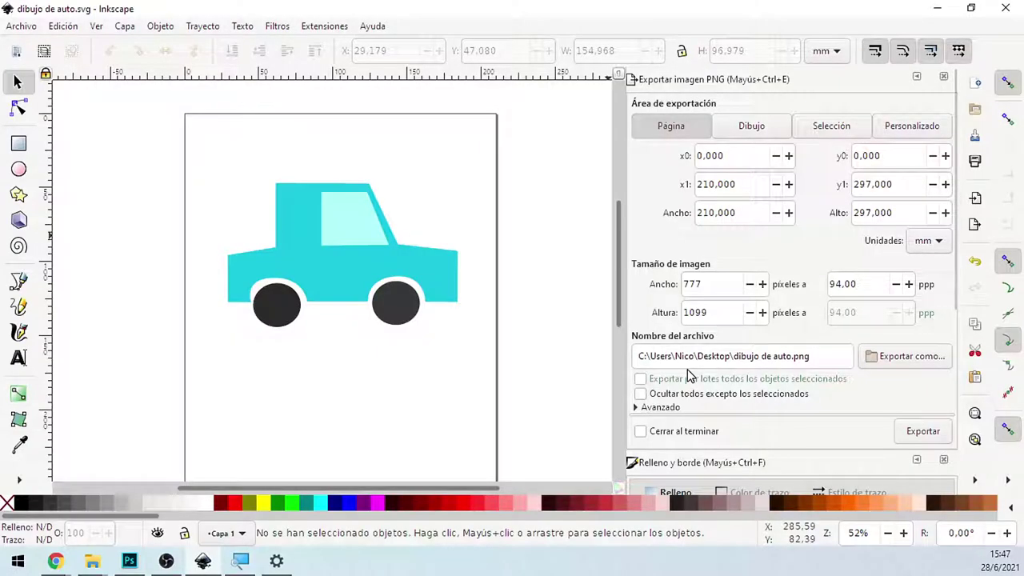
click(697, 362)
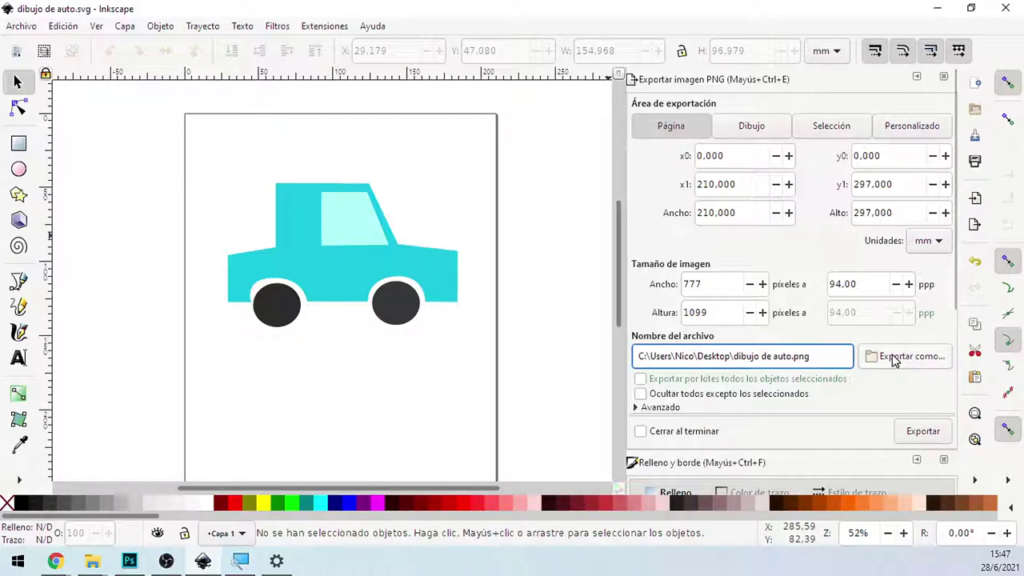
click(894, 361)
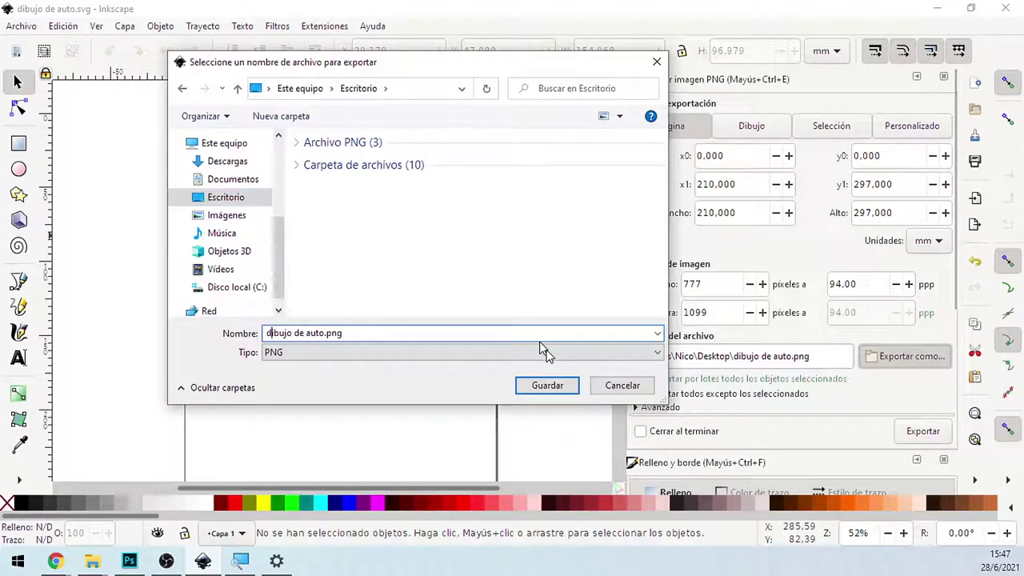
key(Return)
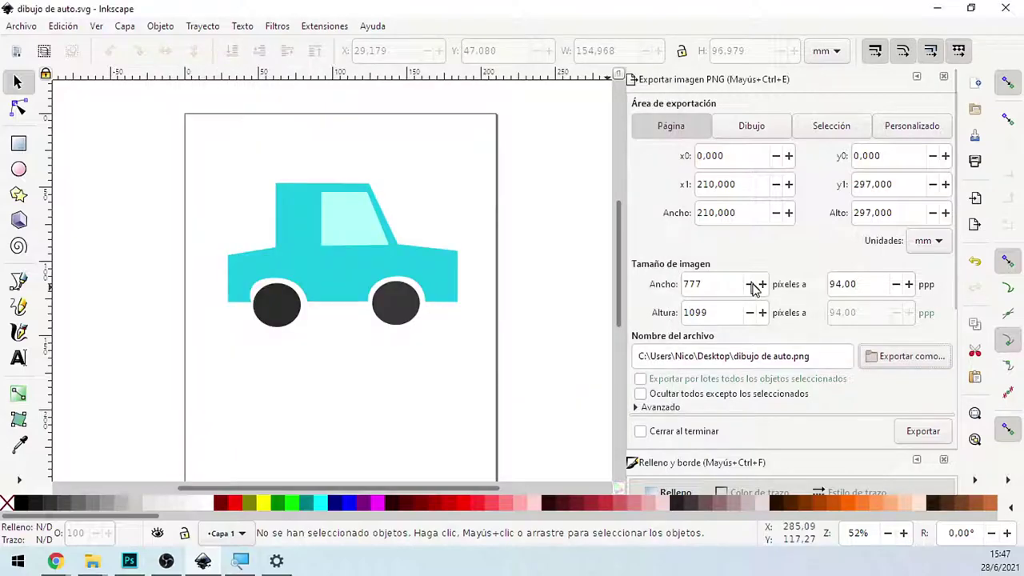
triple_click(760, 356)
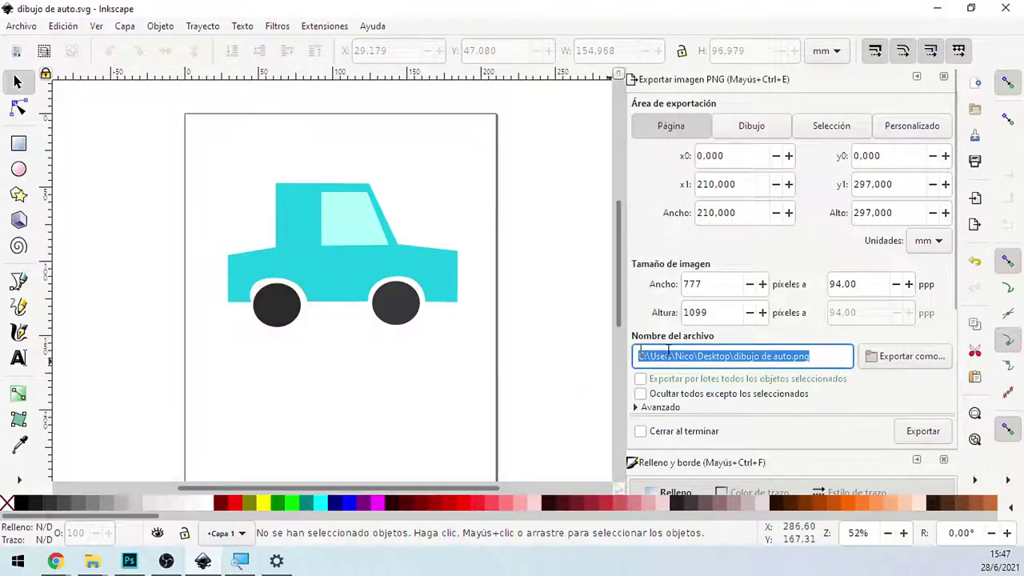
key(shift+Right)
key(shift+Right)
key(shift+Right)
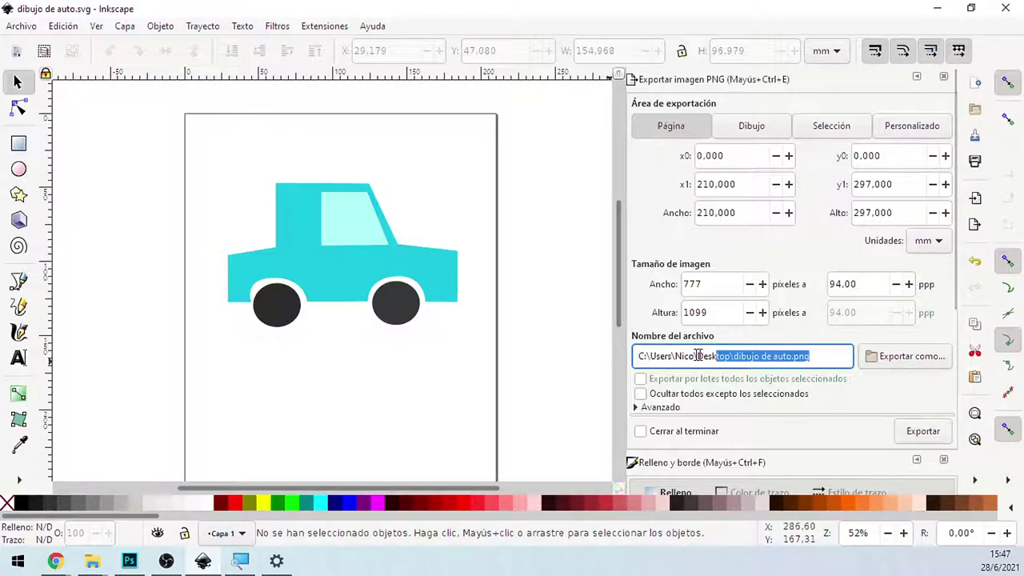
key(shift+Right)
key(shift+Right)
triple_click(681, 355)
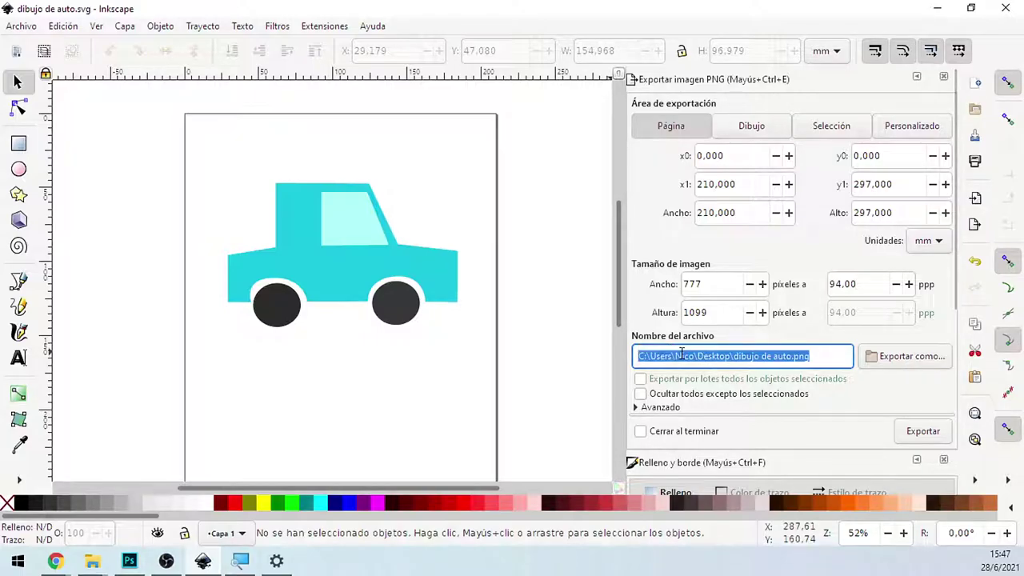
click(924, 433)
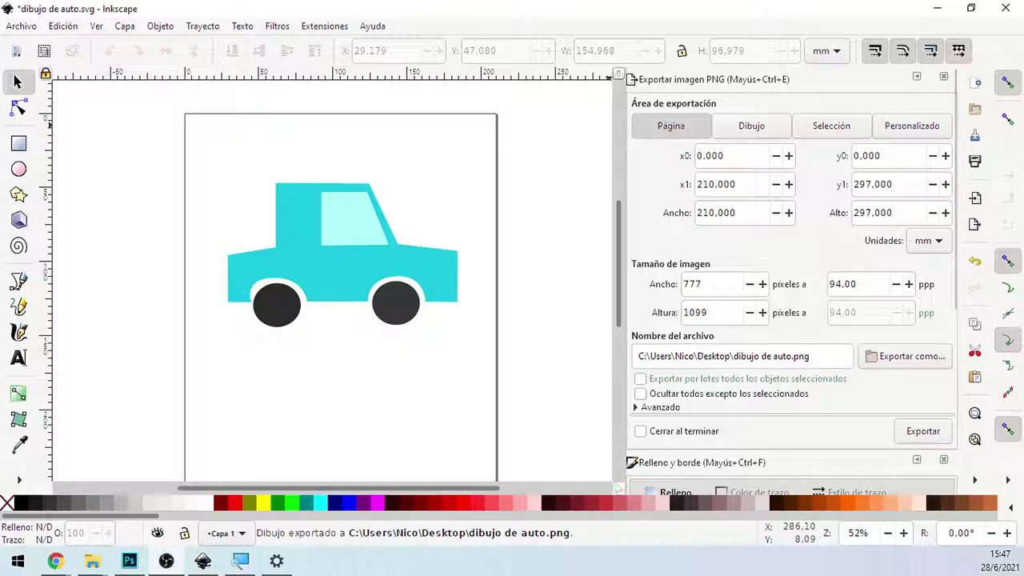
Step: Minimize Inkscape and select the dibujo de auto.png icon on the Windows desktop to confirm it exists
click(942, 10)
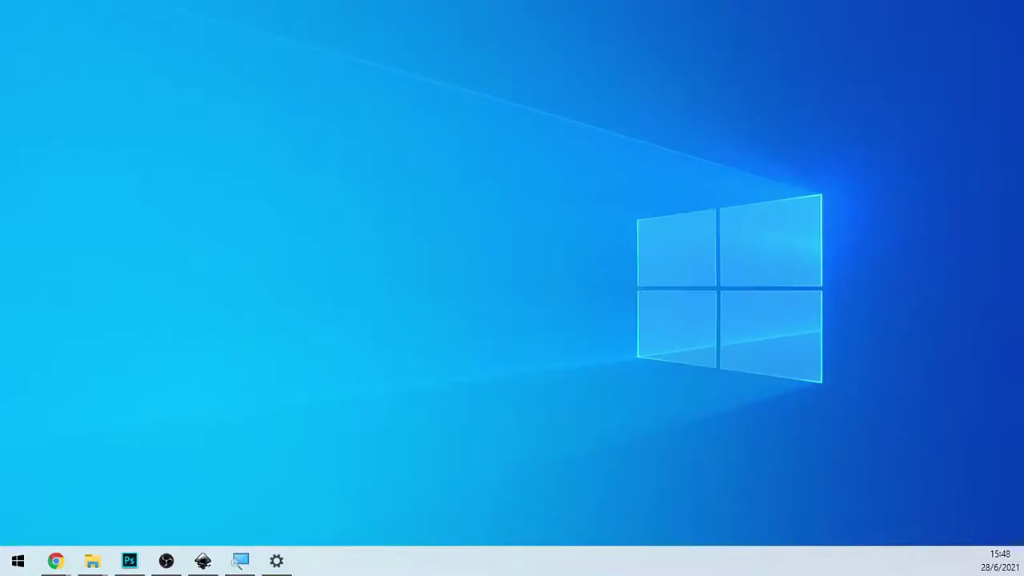
click(348, 308)
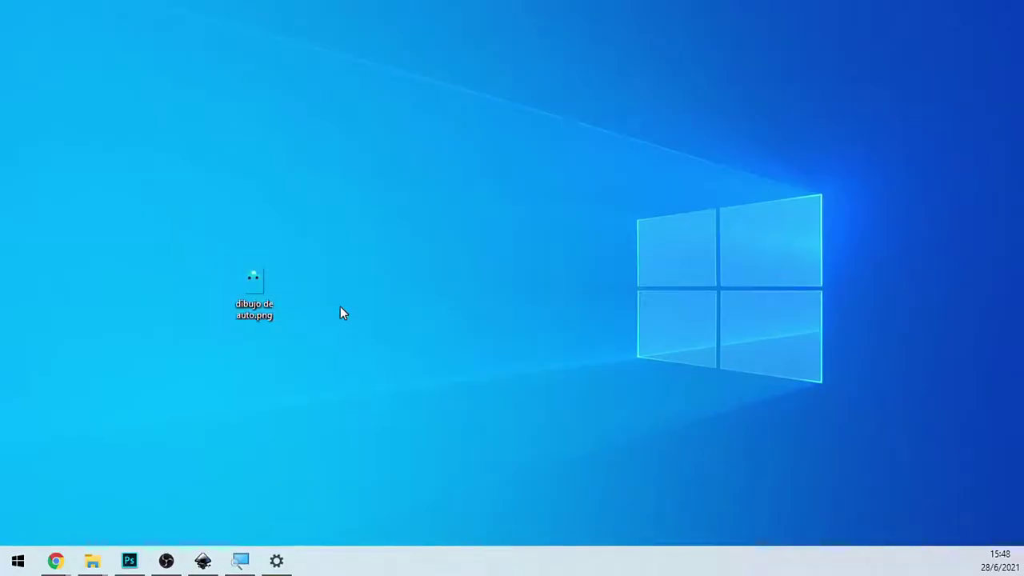
click(257, 288)
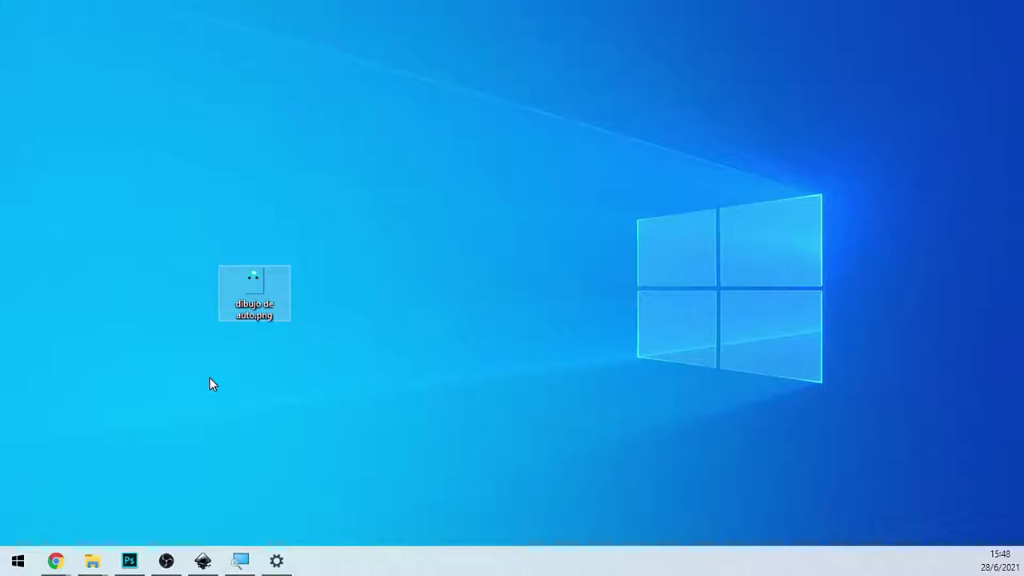
click(235, 387)
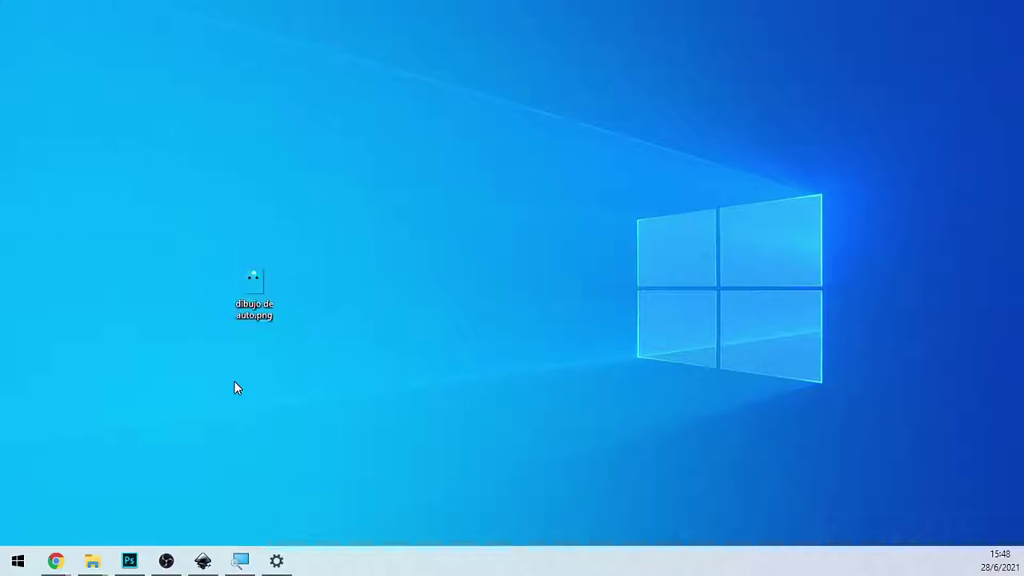
drag(206, 366, 301, 263)
drag(356, 222, 190, 379)
click(196, 377)
Step: Restore the Inkscape window, try the rectangle and node tools, and close the Archivo menu unused
click(203, 560)
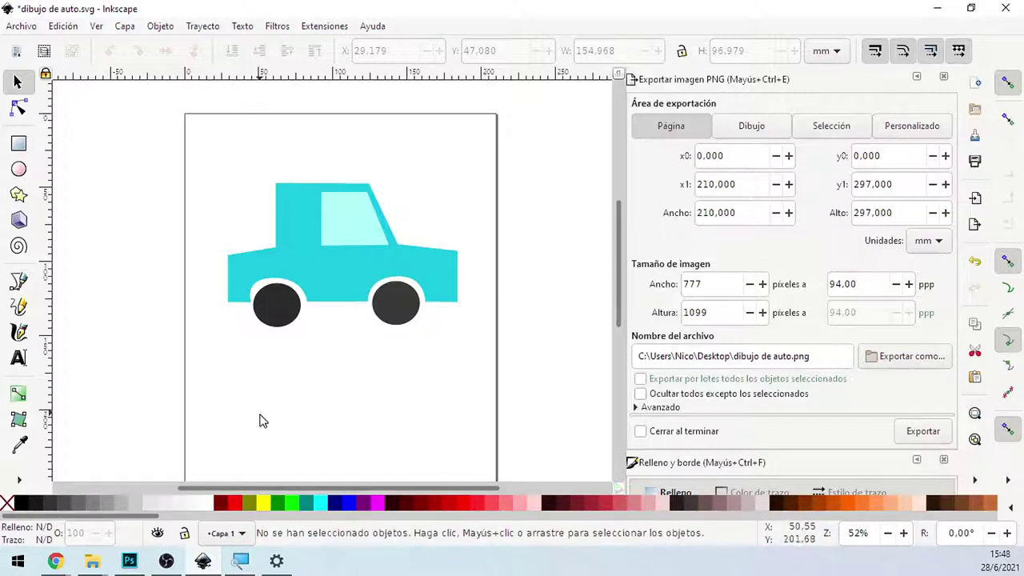
click(19, 146)
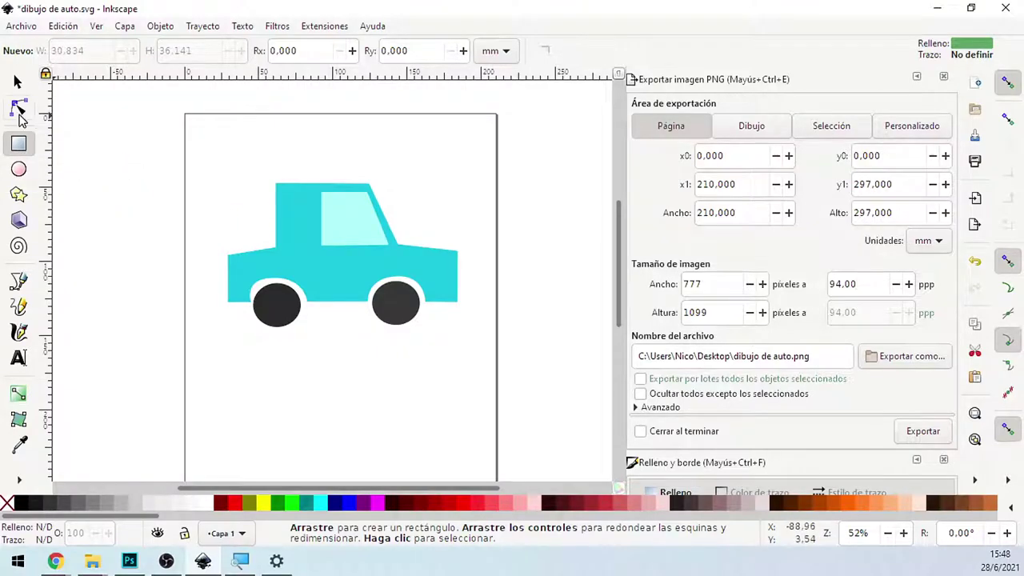
click(21, 117)
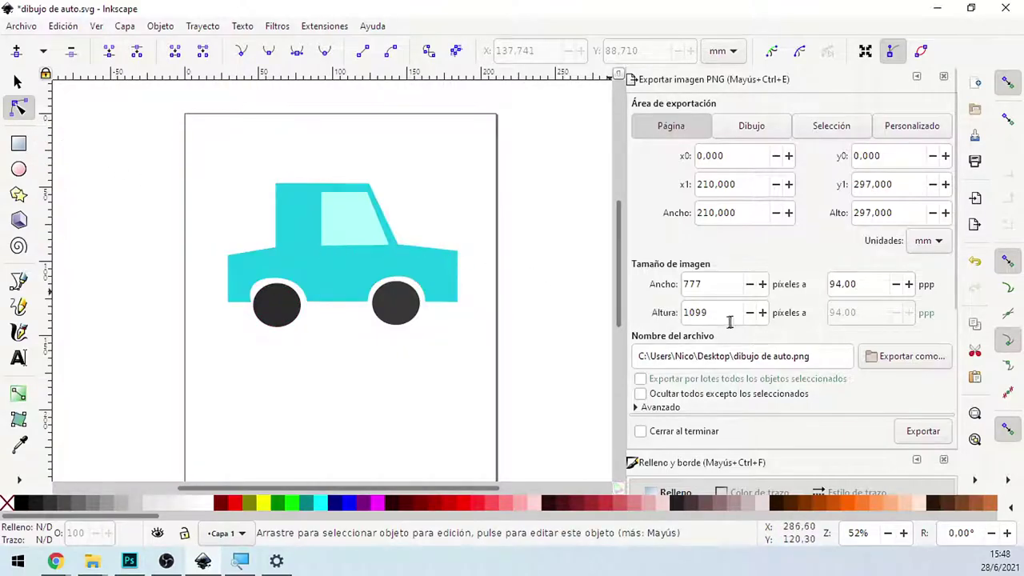
click(21, 25)
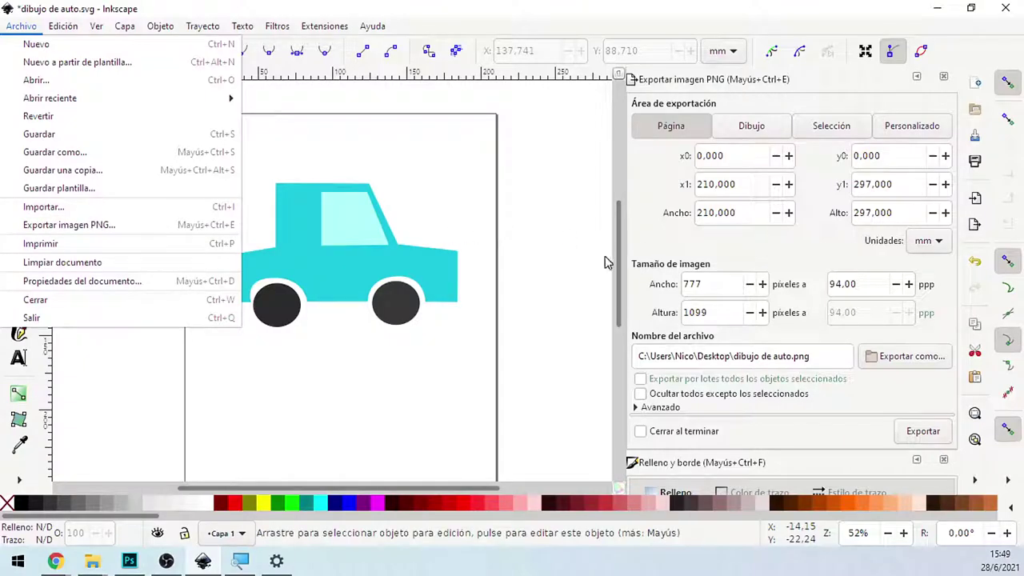
click(655, 32)
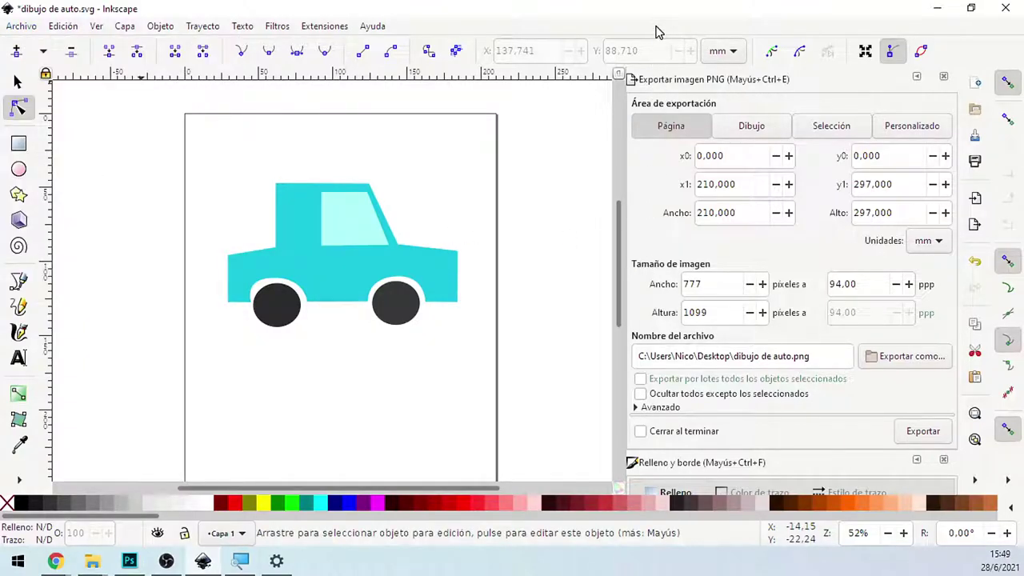